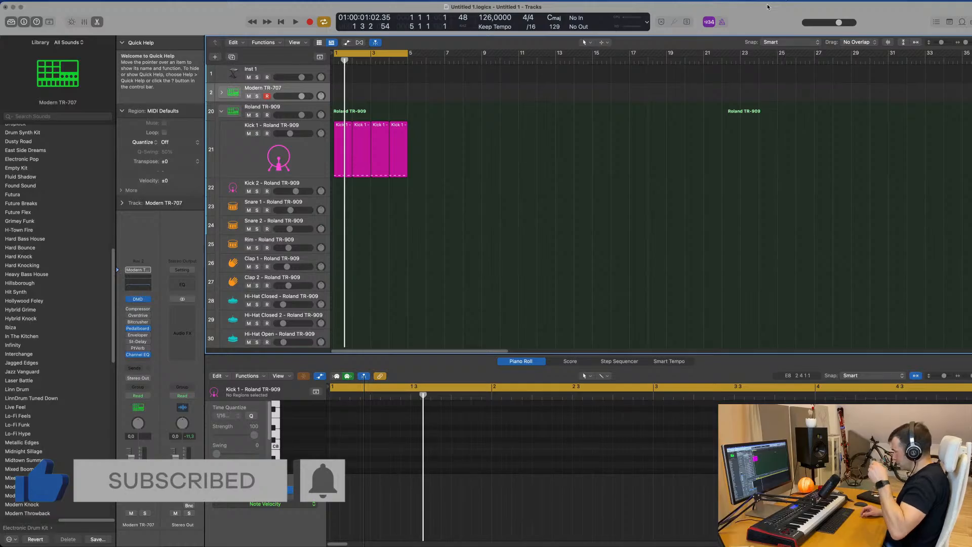
- Play the four-bar kick loop and look through the drum tracks of the Roland TR-909 kit
key(space)
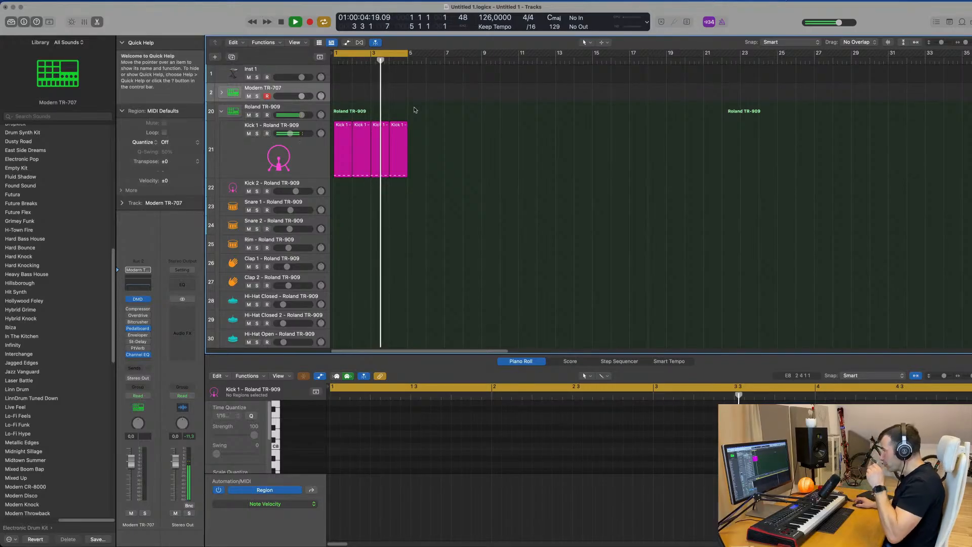
click(300, 157)
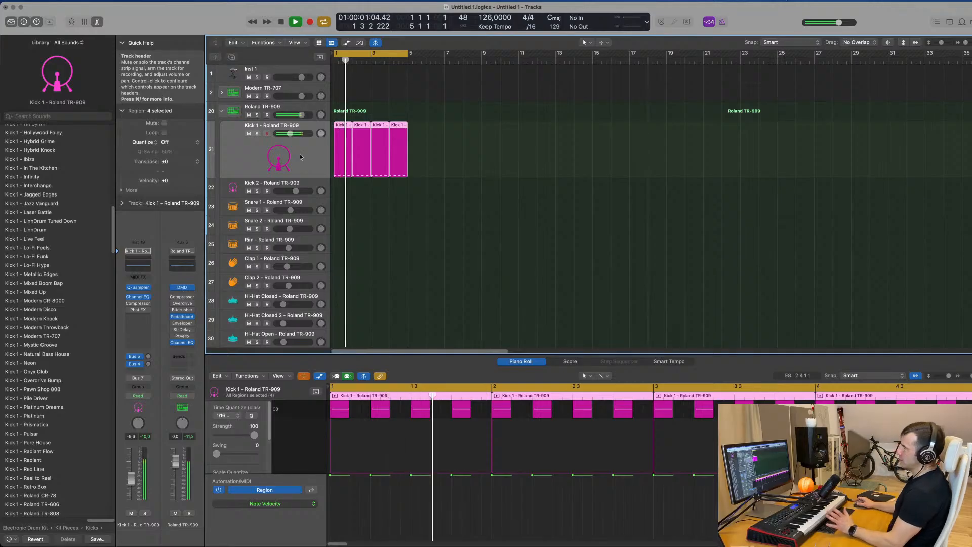
scroll(304, 155, down, 4)
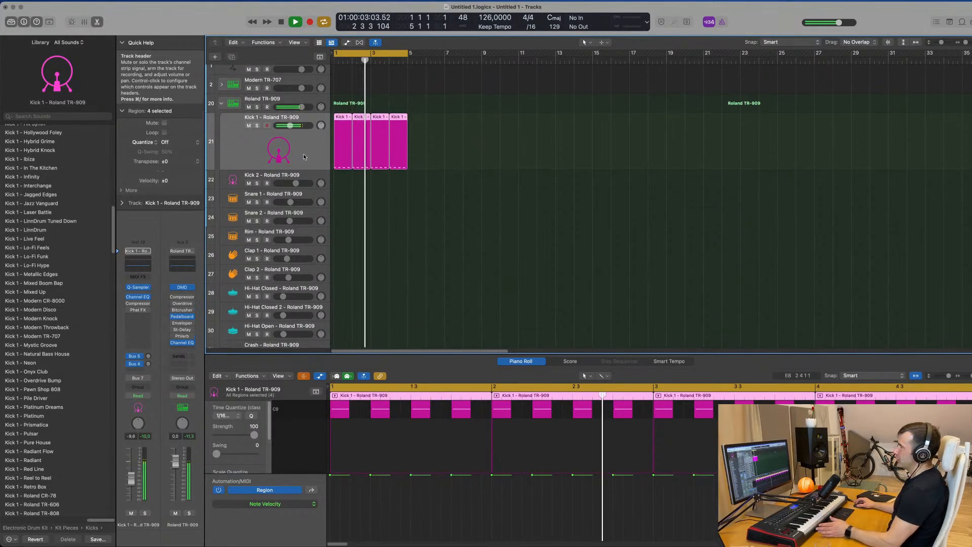
scroll(309, 155, up, 4)
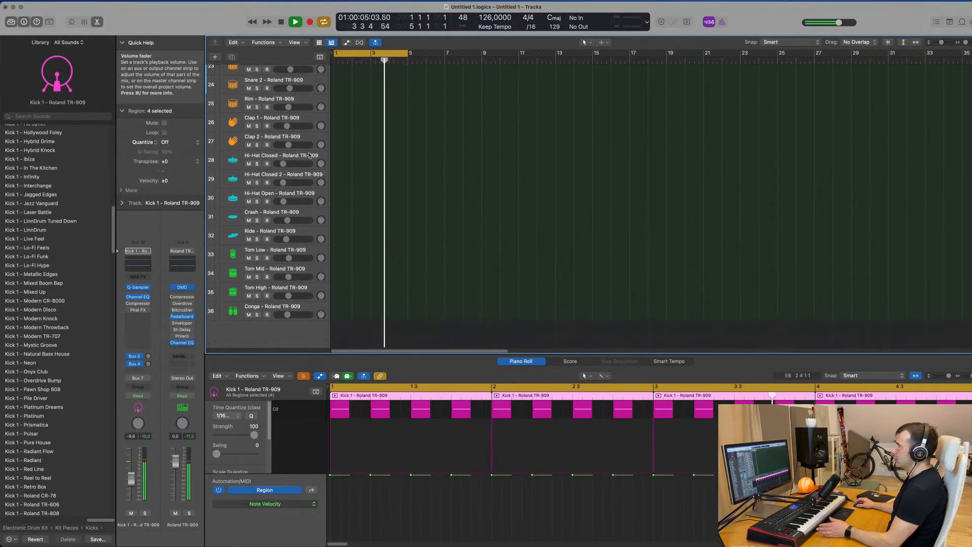
scroll(312, 153, down, 1)
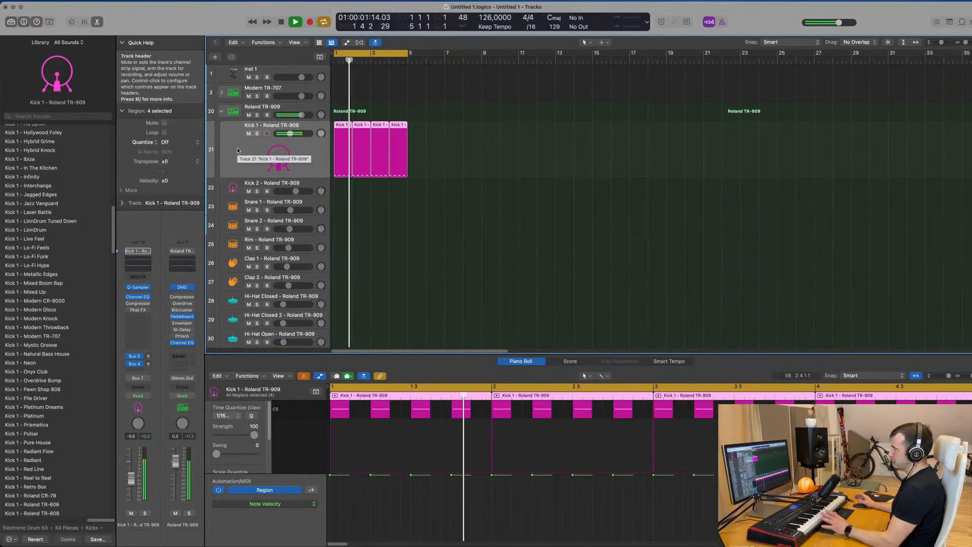
click(506, 148)
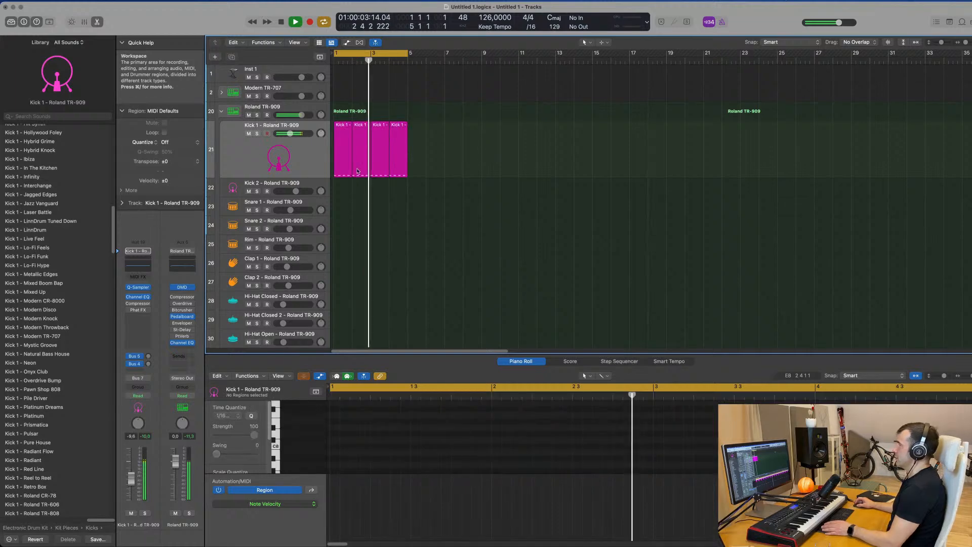
- Copy the first Kick 1 region to bar 1 of the Snare 1 track and open the copy in the Piano Roll
scroll(301, 156, down, 1)
scroll(301, 156, down, 1)
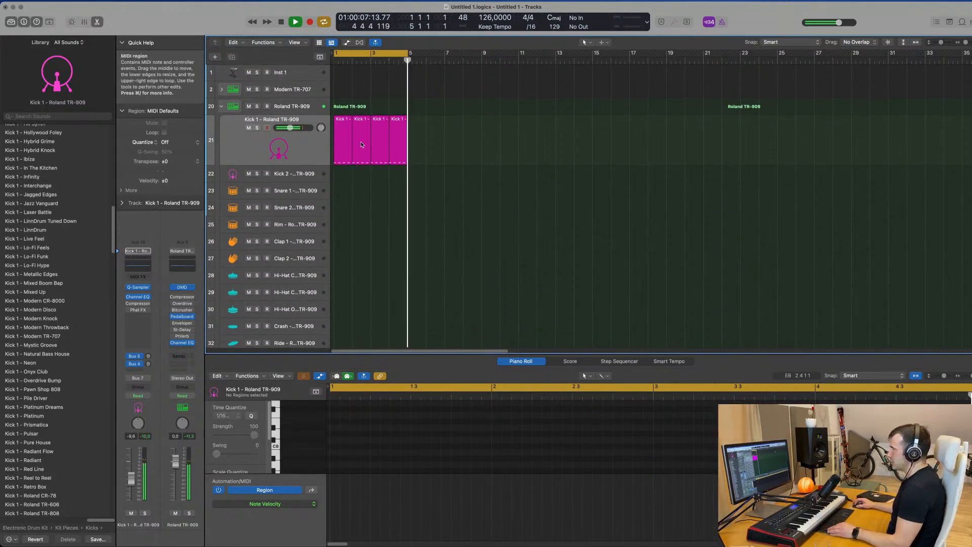
click(348, 129)
drag(344, 155, 370, 256)
key(e)
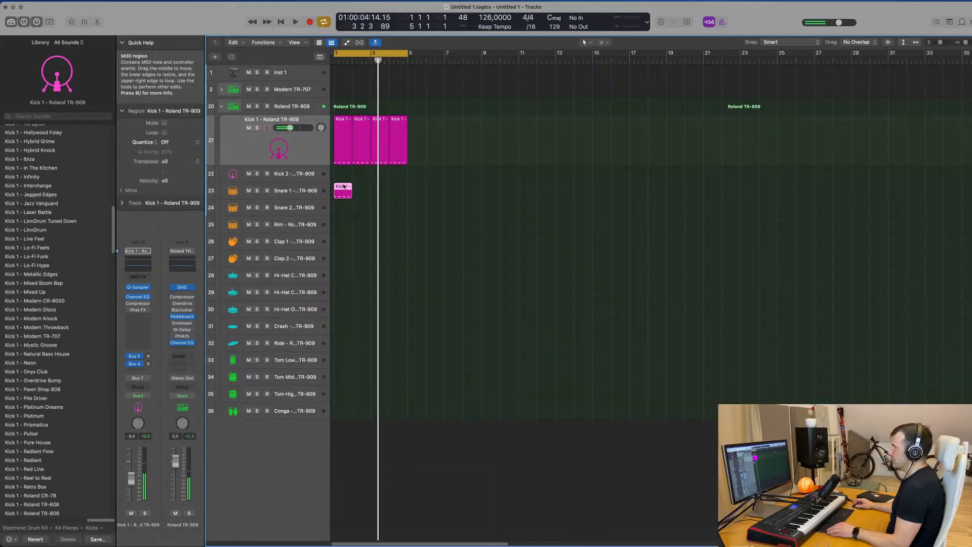
double_click(342, 187)
- Hide the Piano Roll's automation lane and shorten all four notes of the snare region to about 187 ticks
scroll(380, 265, down, 5)
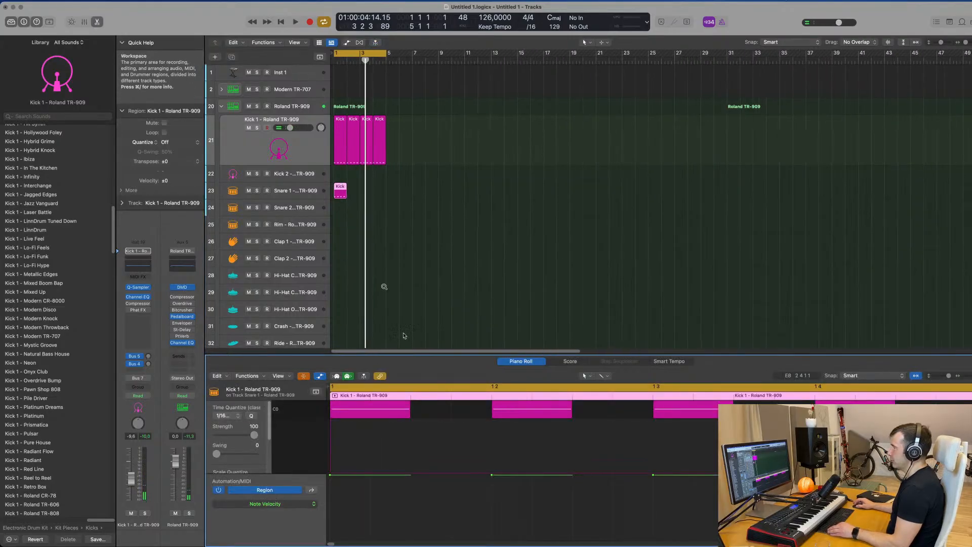
scroll(456, 452, down, 4)
scroll(455, 452, down, 2)
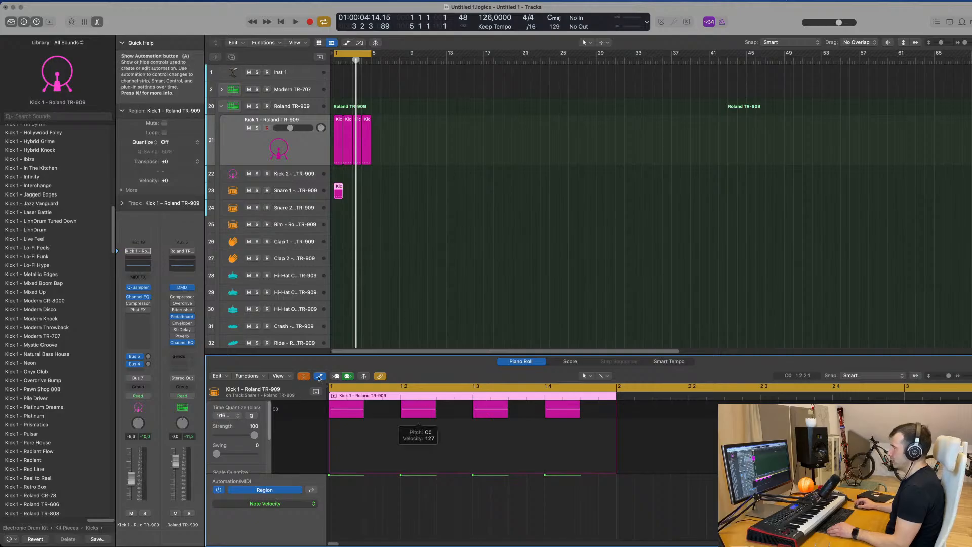
key(a)
drag(348, 445, 640, 526)
drag(583, 467, 558, 466)
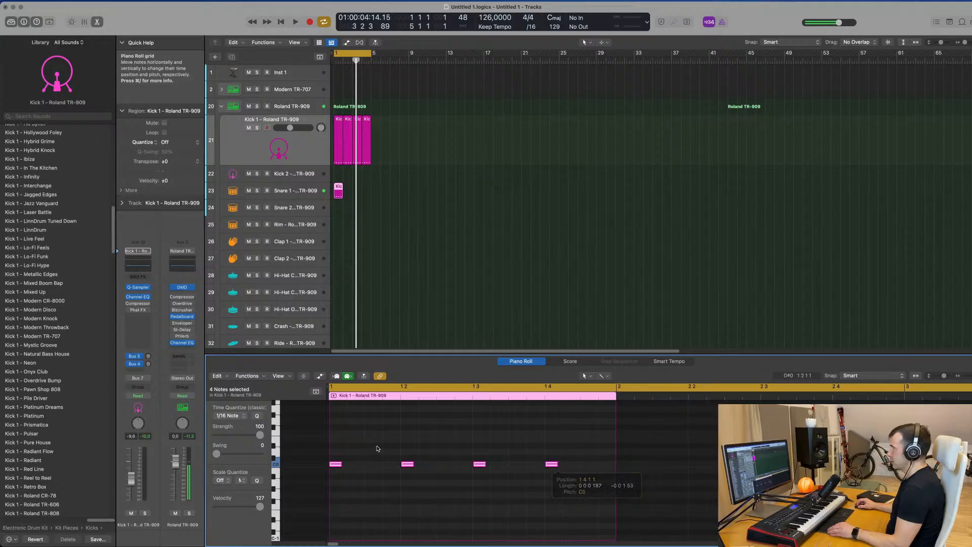
- Keep only the notes on beats 2 and 4, raise them to the sampler's root key, and play the Snare 1 track
click(340, 466)
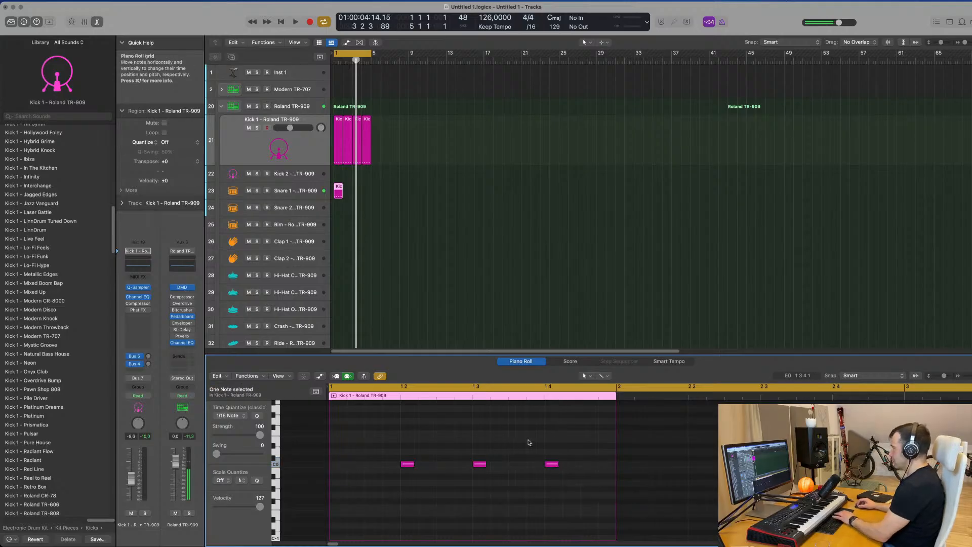
drag(396, 450, 668, 531)
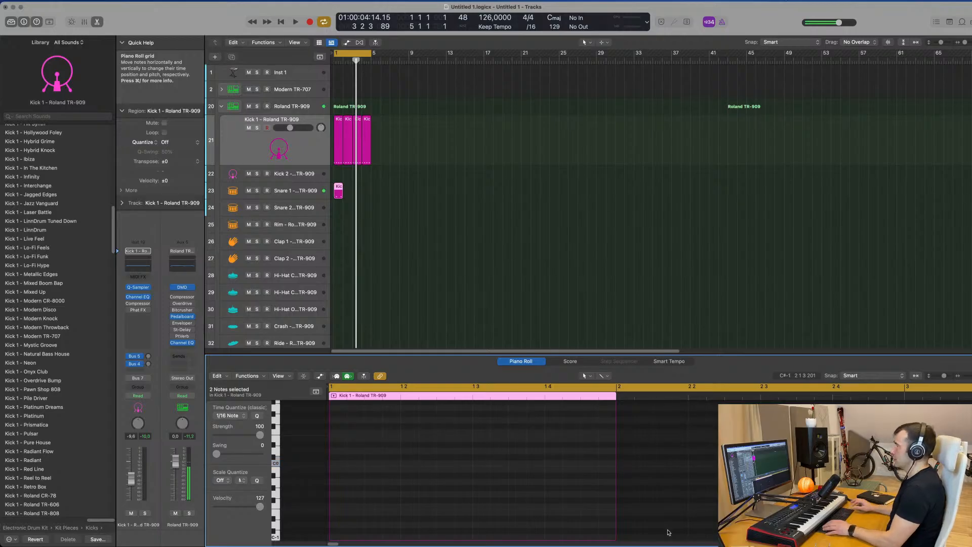
key(space)
click(295, 191)
key(space)
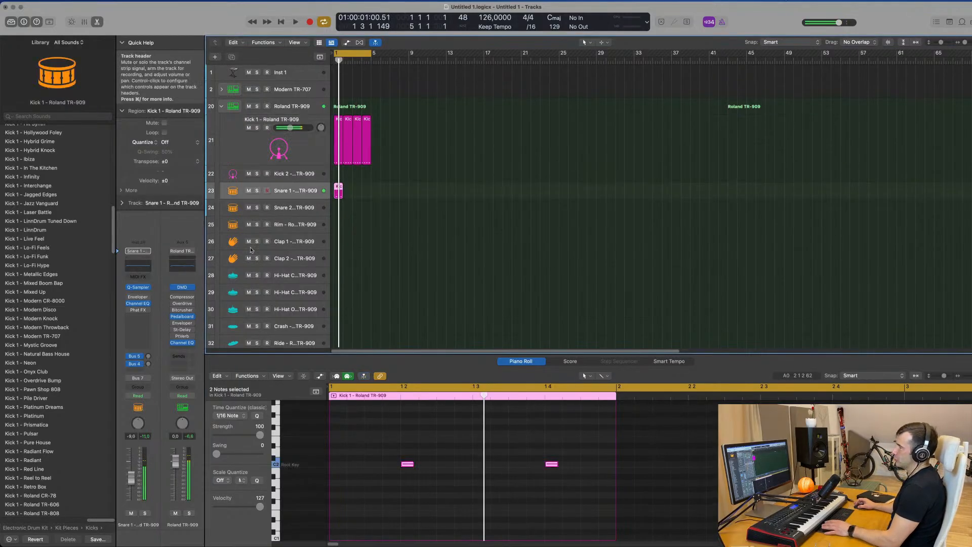
key(space)
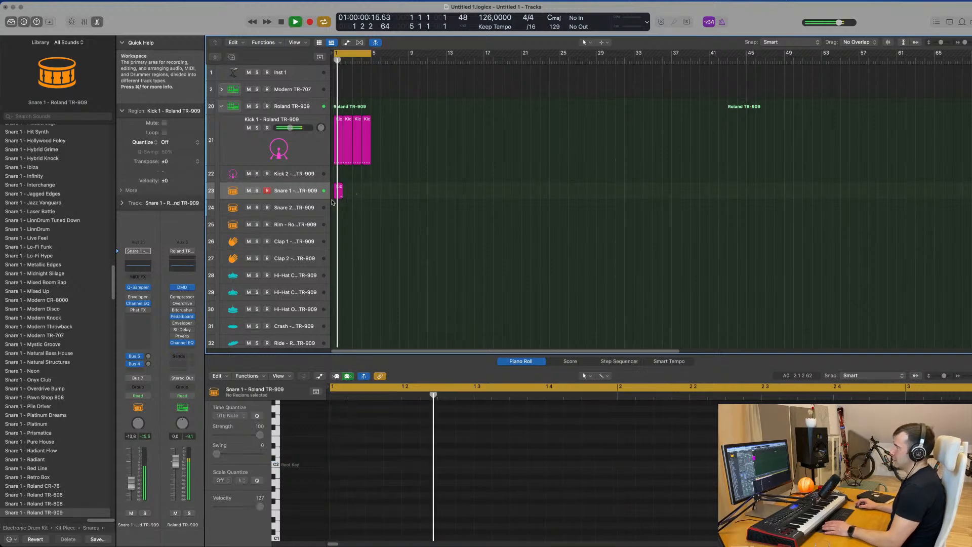
- Repeat the one-bar snare region three times to fill the four-bar cycle
key(super+r)
key(super+r)
key(super+r)
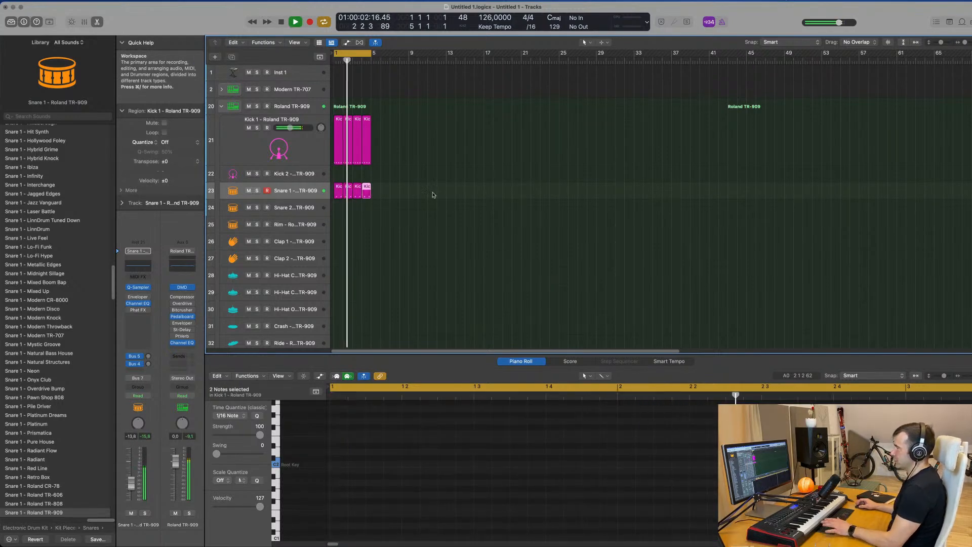
click(417, 191)
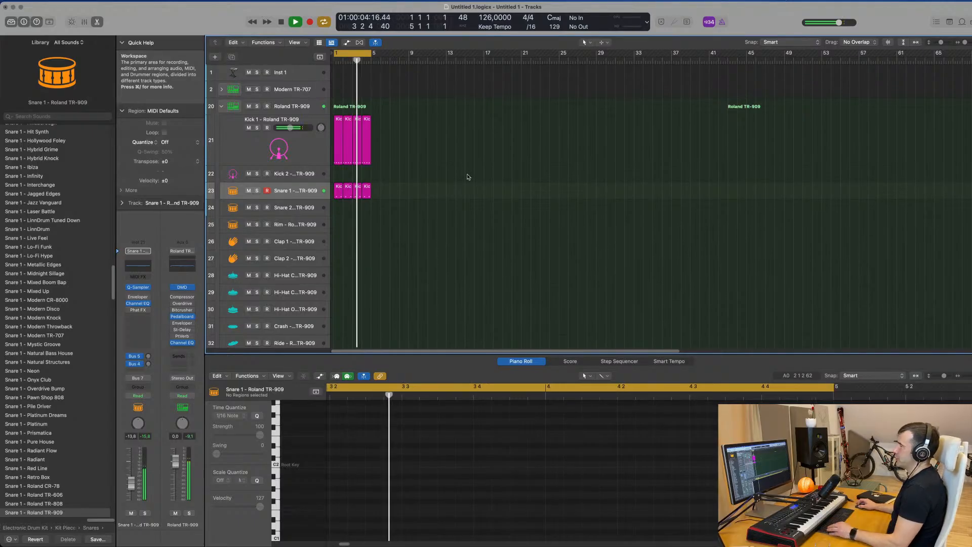
- Copy the first Kick 1 region to bar 1 of the Crash track
scroll(468, 177, down, 3)
scroll(409, 125, up, 2)
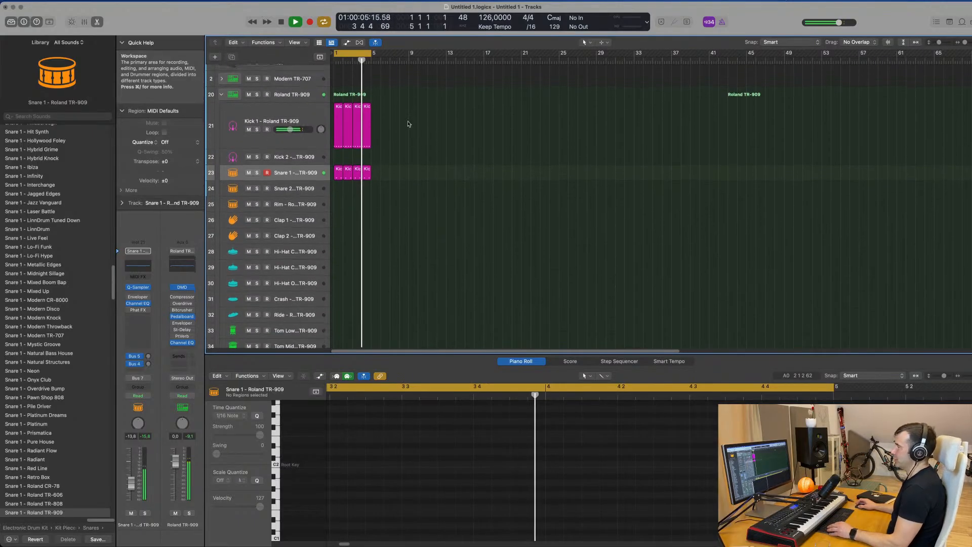
click(338, 118)
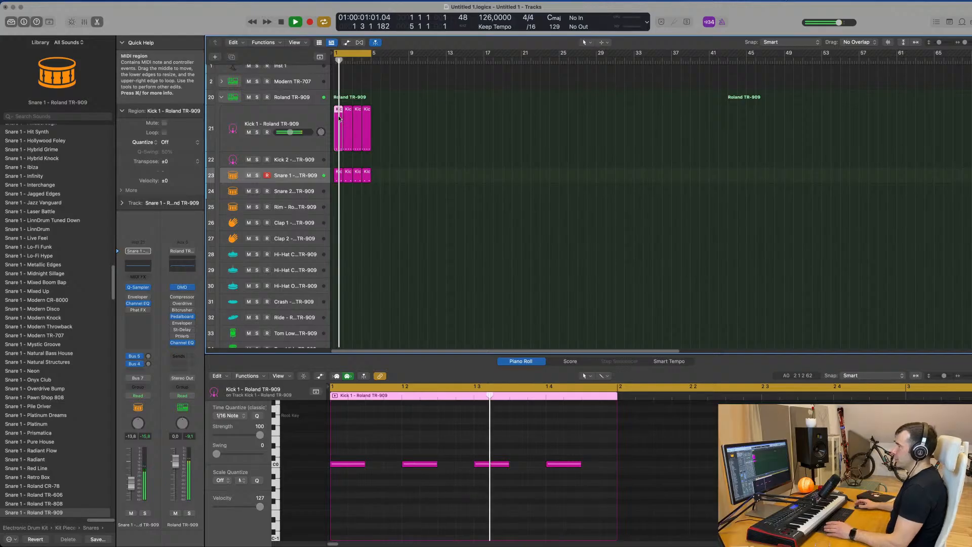
drag(339, 192, 341, 305)
- Stop playback and shorten all four notes of the copied crash region by about half
key(space)
drag(354, 456, 591, 500)
drag(581, 467, 560, 468)
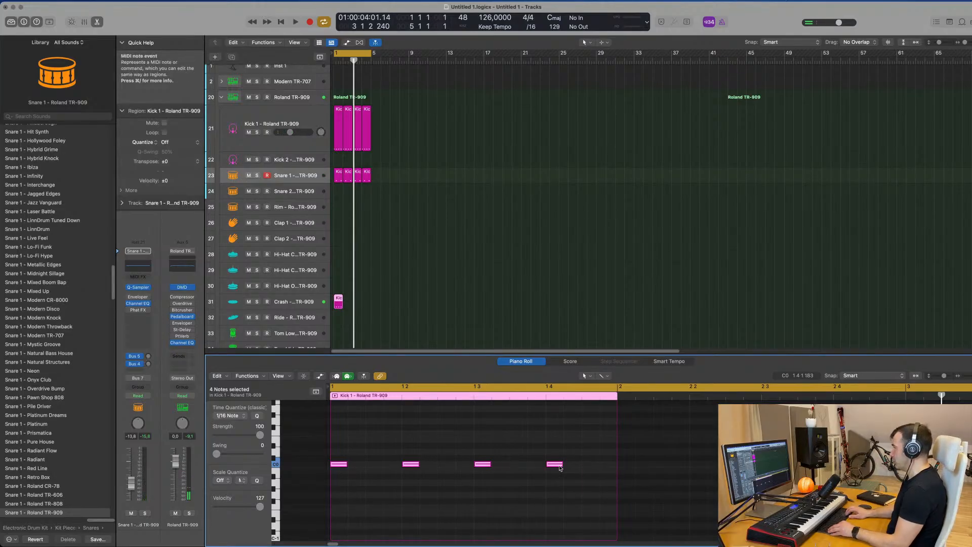
- Shift the four crash notes half a beat later onto the off-beats and raise them to the sampler's root key
drag(340, 465, 375, 469)
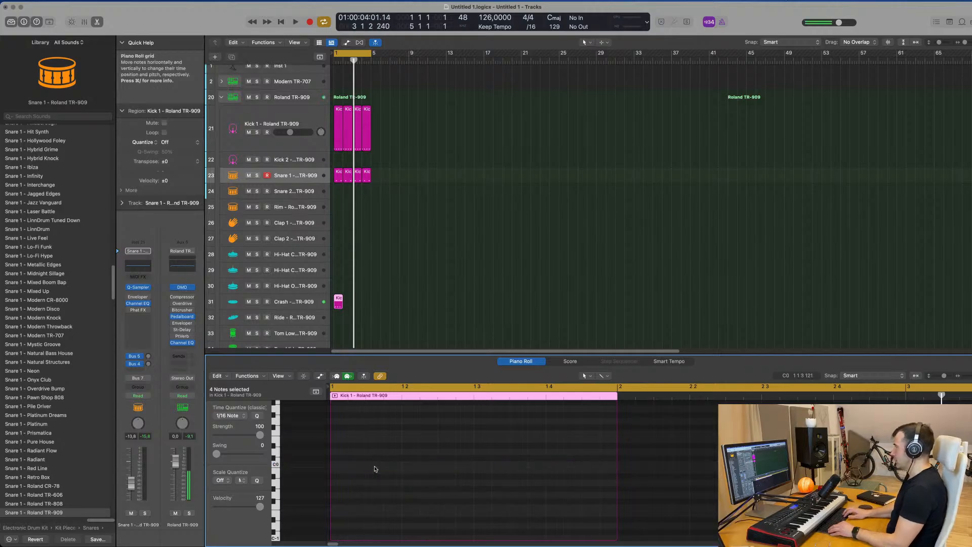
scroll(434, 310, down, 2)
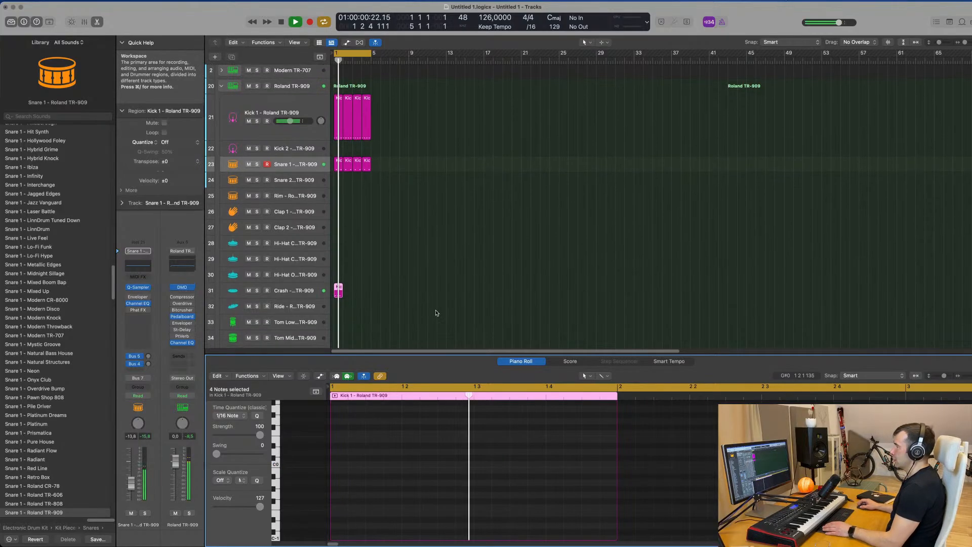
scroll(400, 426, up, 10)
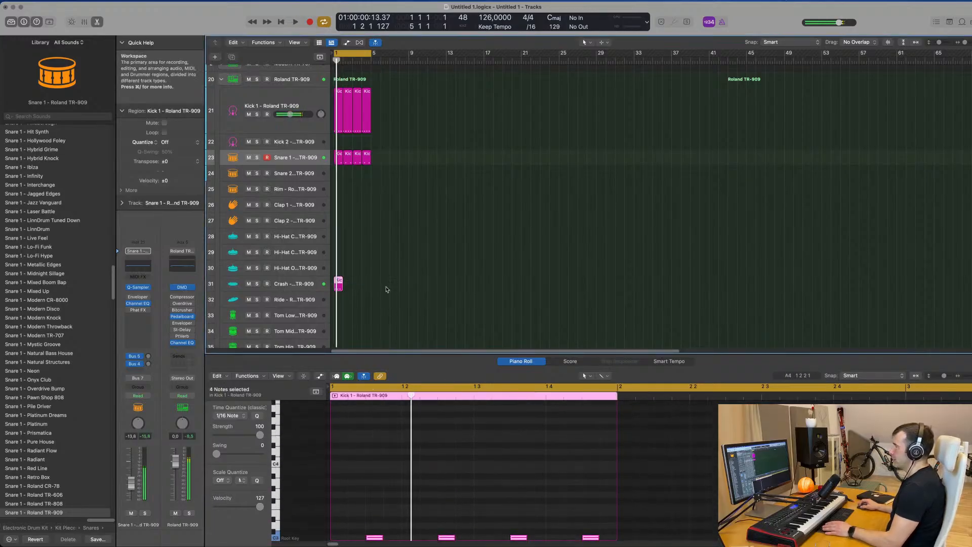
- Repeat the one-bar crash region to fill the four-bar cycle and select the Crash track
key(super+r)
key(super+r)
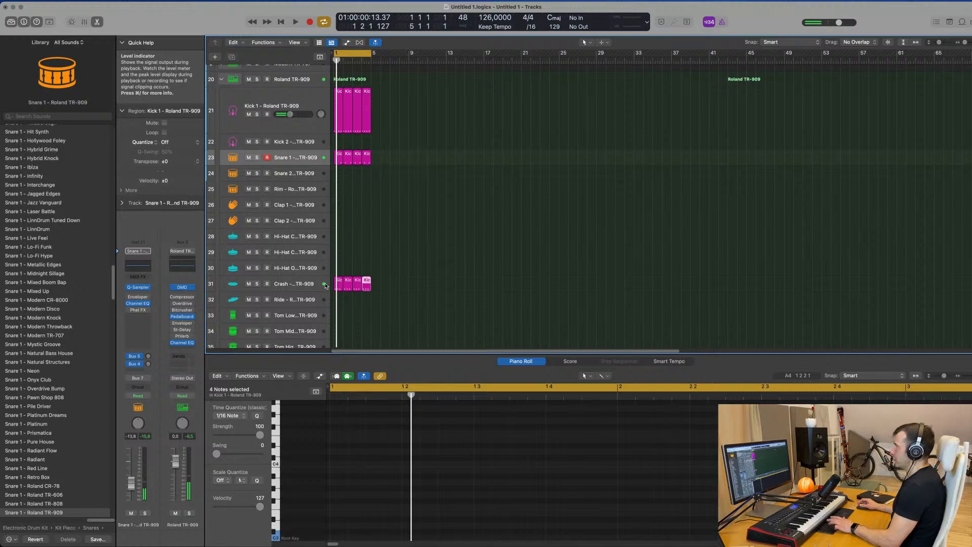
click(303, 287)
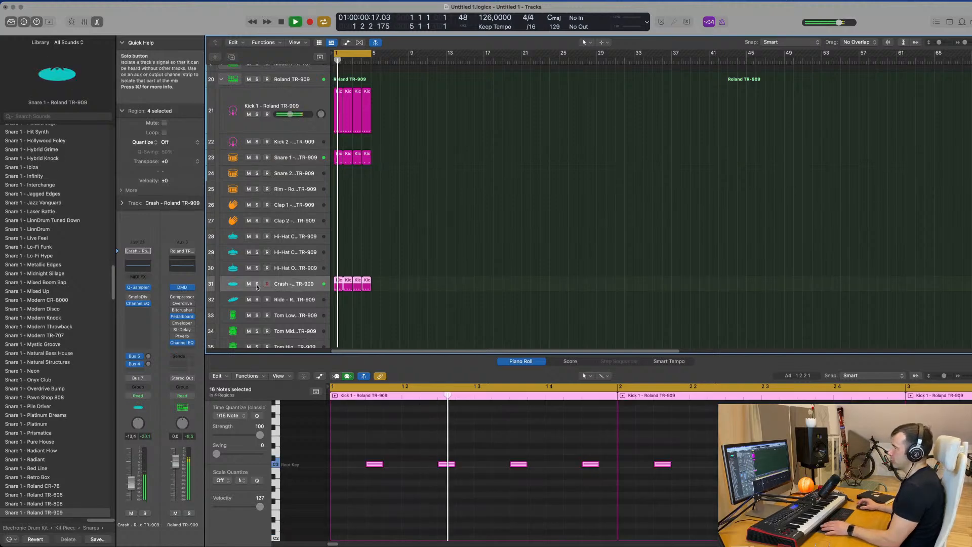
- In the Crash track's Quick Sampler, shorten the sample end to about 0.239 s with a fade-out of about 0.105 s
click(137, 289)
key(space)
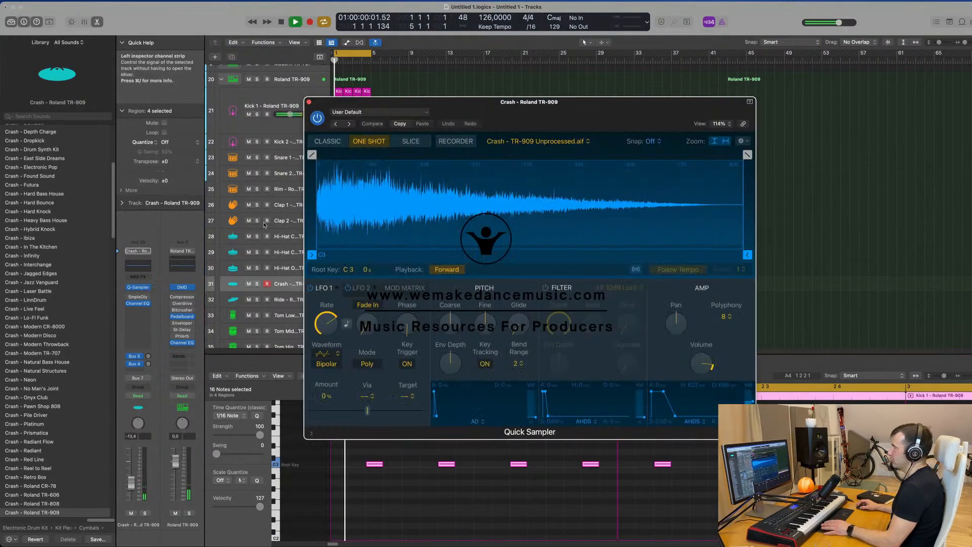
drag(742, 256, 434, 253)
mouse_move(733, 156)
mouse_down()
mouse_move(479, 157)
mouse_move(546, 153)
mouse_up()
drag(562, 104, 629, 90)
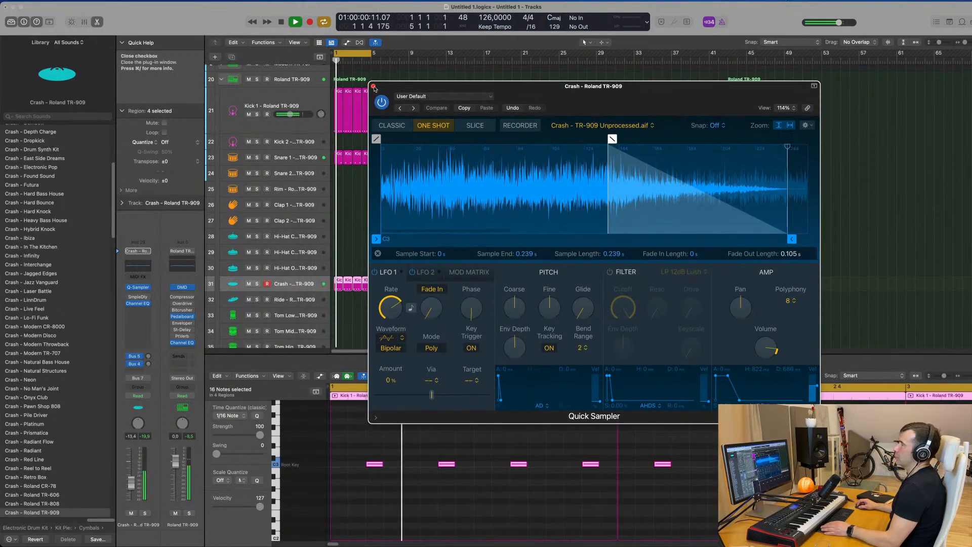
click(373, 86)
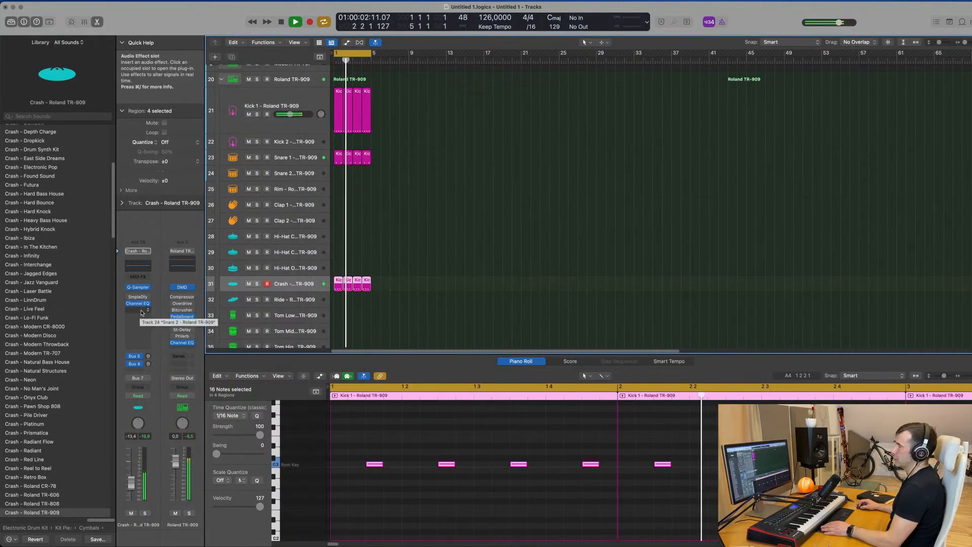
- Insert a stereo Distortion II effect in the Crash track's empty effect slot and move its window clear of the regions
click(140, 310)
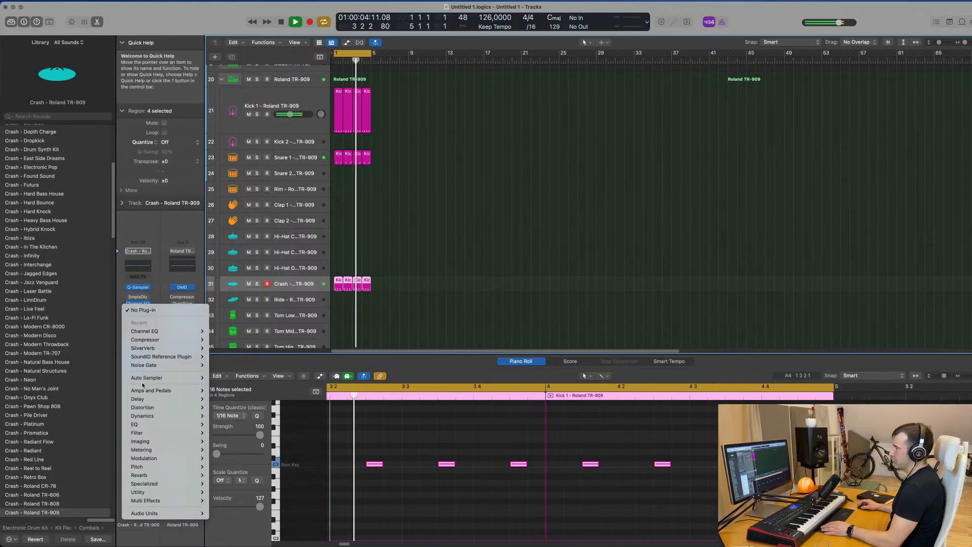
mouse_move(158, 412)
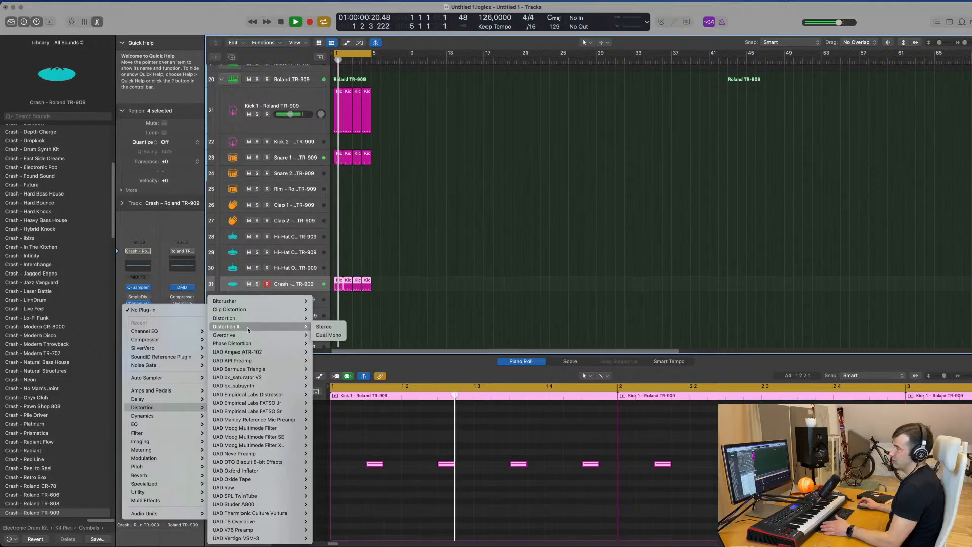
click(326, 328)
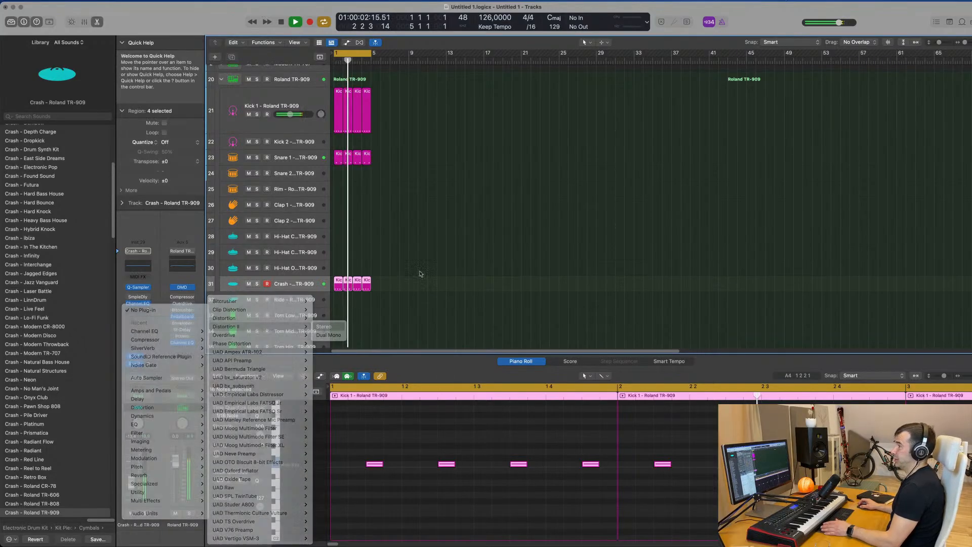
drag(427, 100, 572, 202)
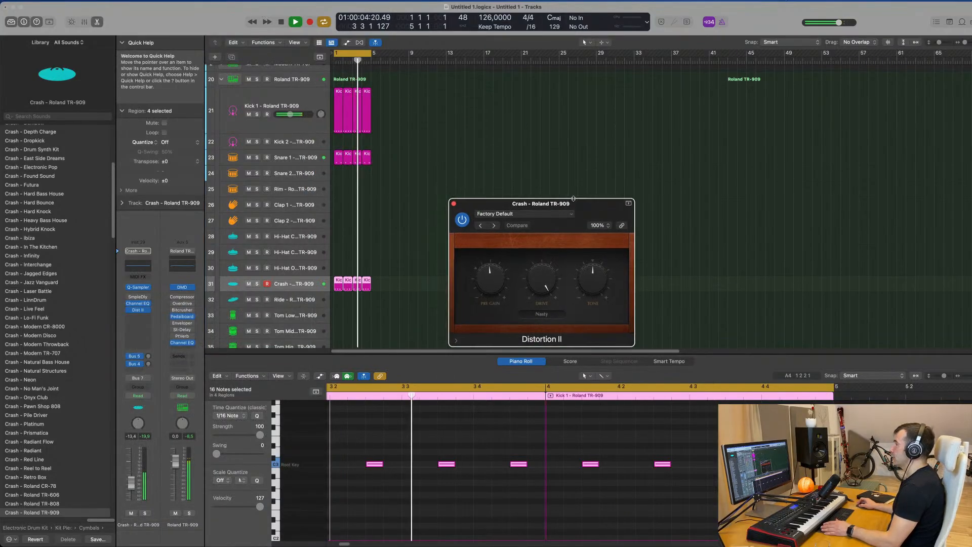
- Load the Biting Distortion Light preset in Distortion II and lower the Crash channel volume to about -27.5 dB
click(529, 219)
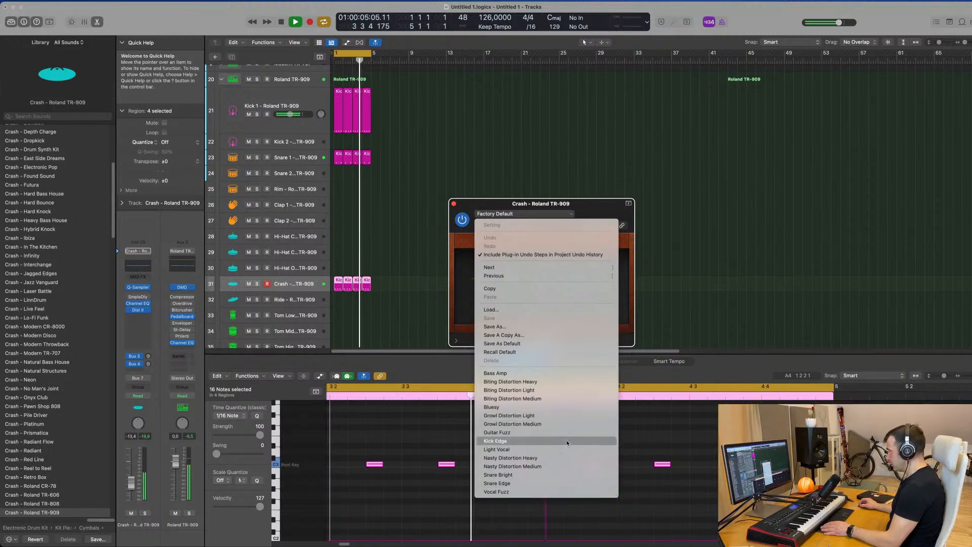
click(569, 395)
key(space)
drag(130, 486, 131, 498)
key(space)
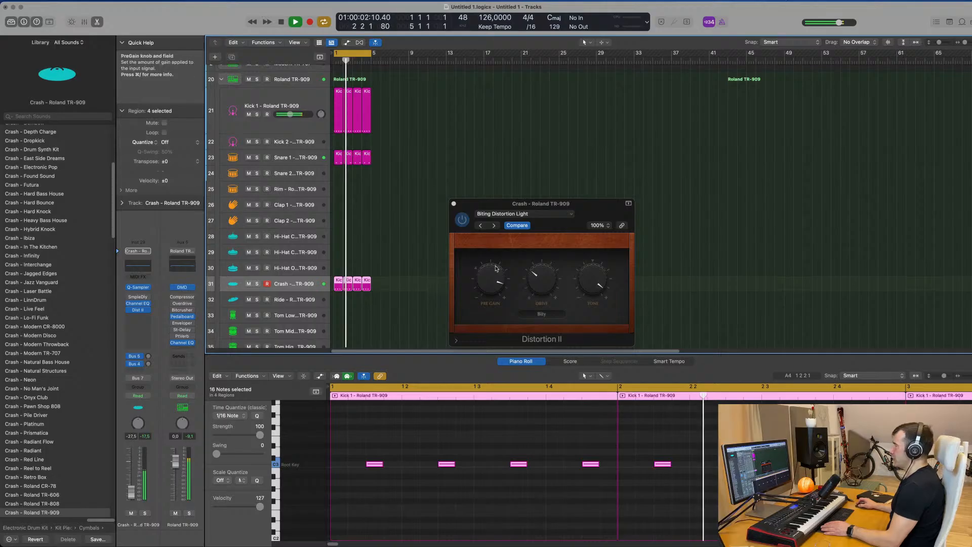
- Load the Biting Distortion Heavy preset in Distortion II, compare it bypassed, and set the Crash channel volume to about -16.8 dB
drag(542, 276, 546, 255)
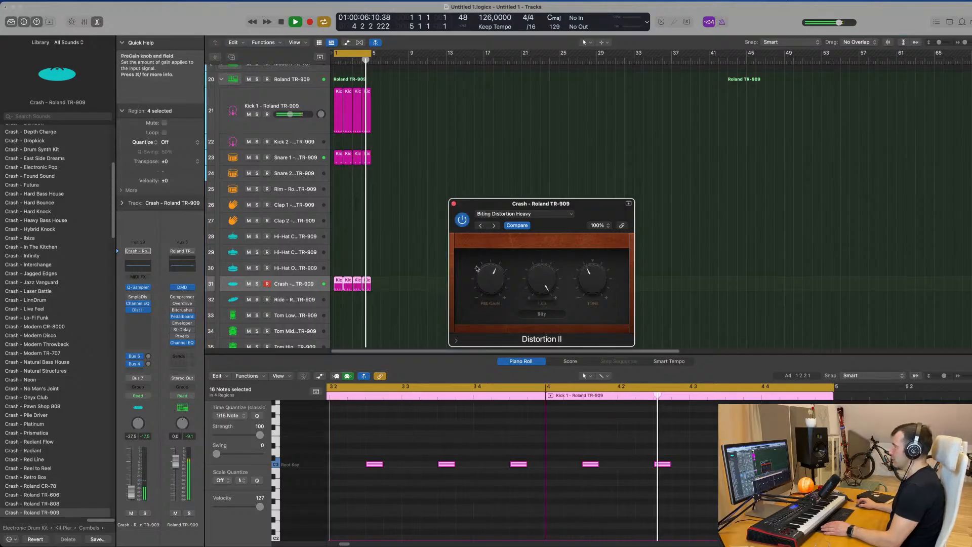
drag(131, 493, 131, 483)
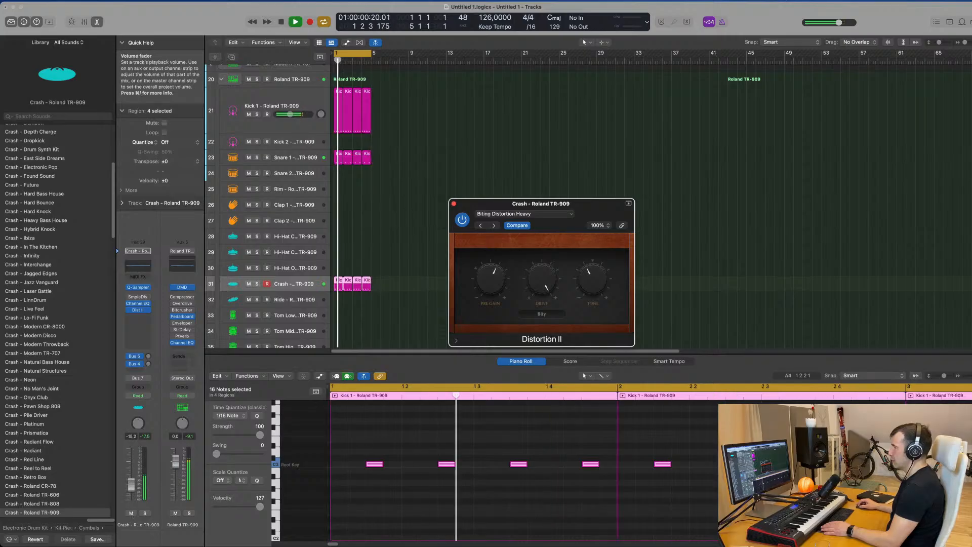
click(464, 220)
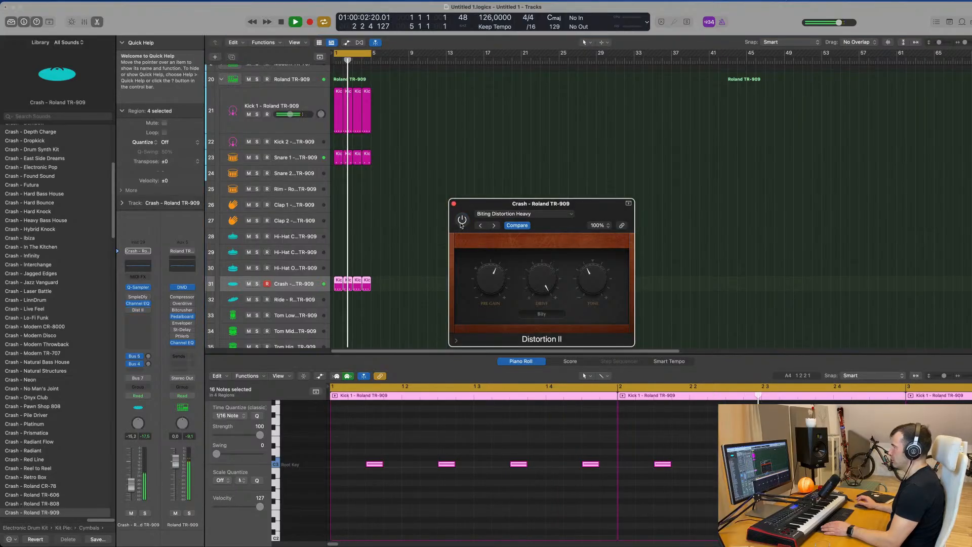
drag(506, 205, 518, 192)
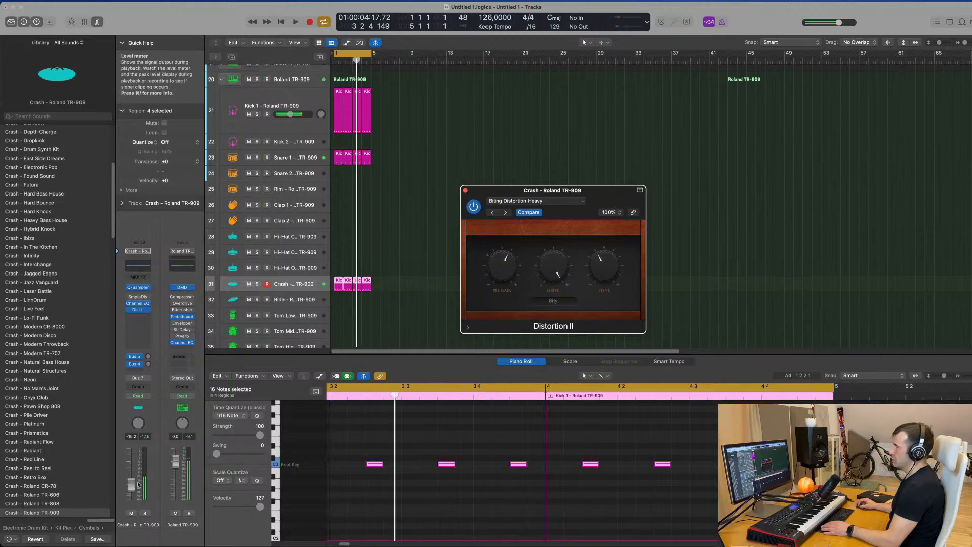
drag(132, 487, 133, 489)
key(space)
key(space)
- Insert a Compressor after the distortion on the Crash track with threshold about -22.5 dB, and lower the channel volume to -20.0 dB
click(144, 319)
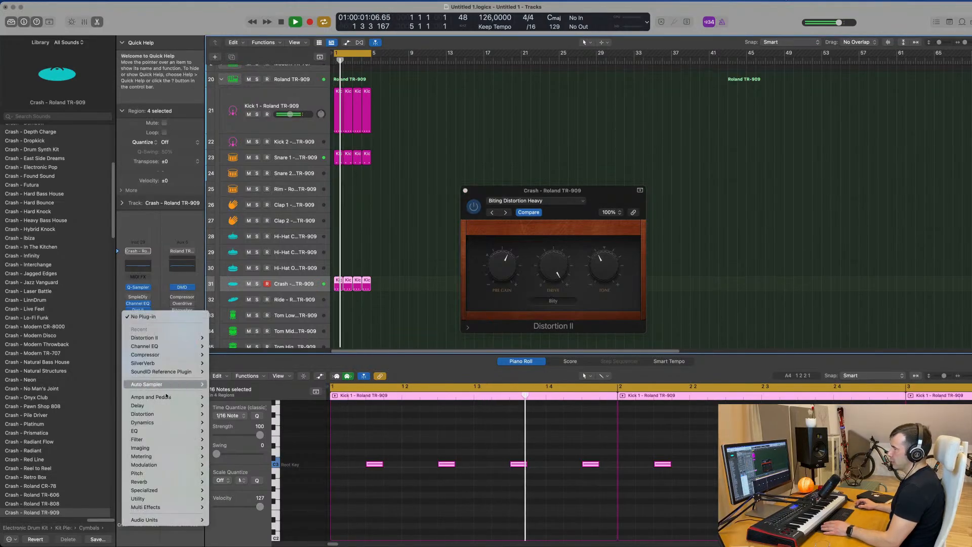
click(221, 355)
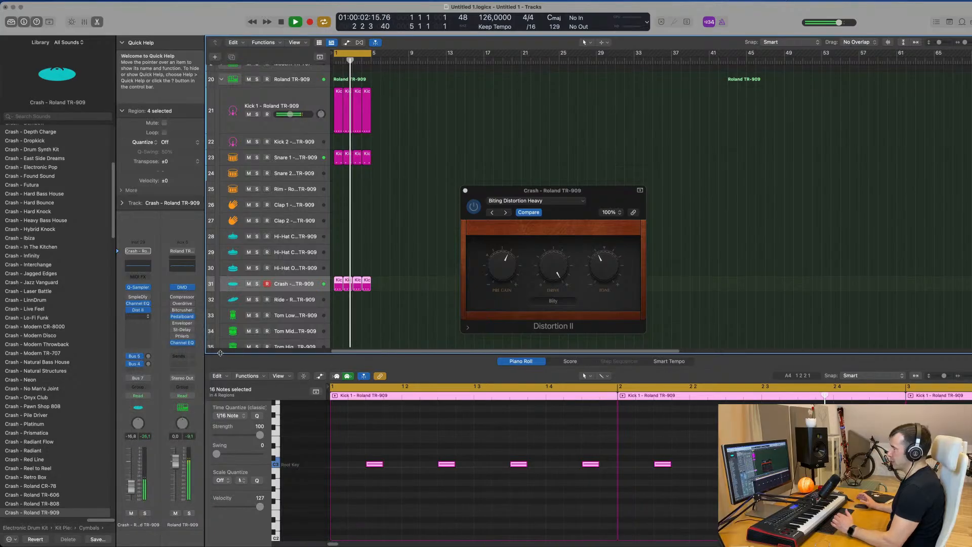
drag(476, 103, 524, 110)
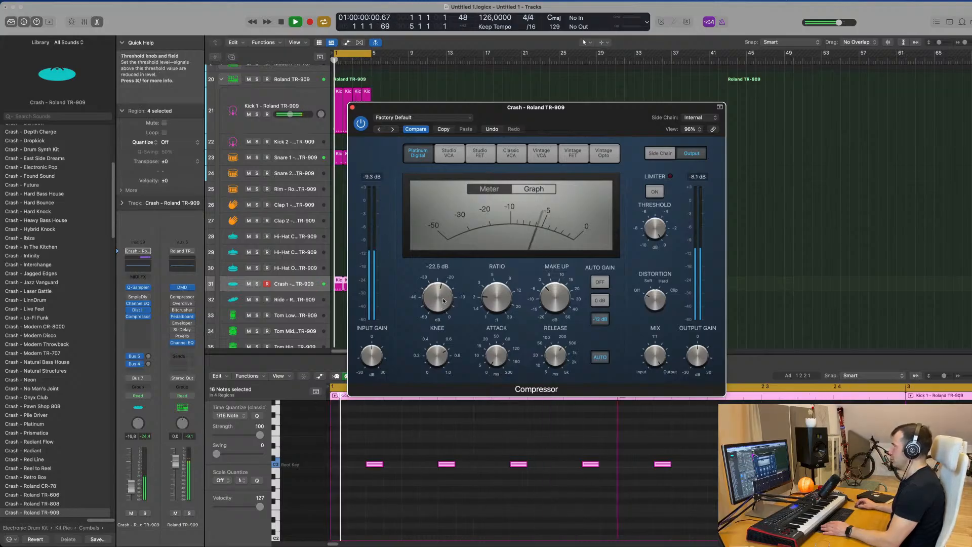
scroll(509, 278, up, 3)
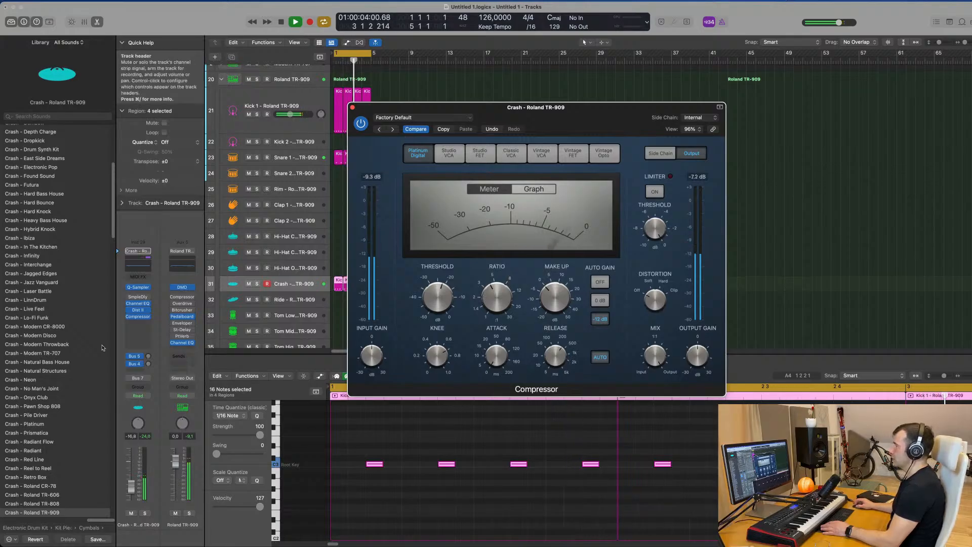
drag(131, 487, 134, 495)
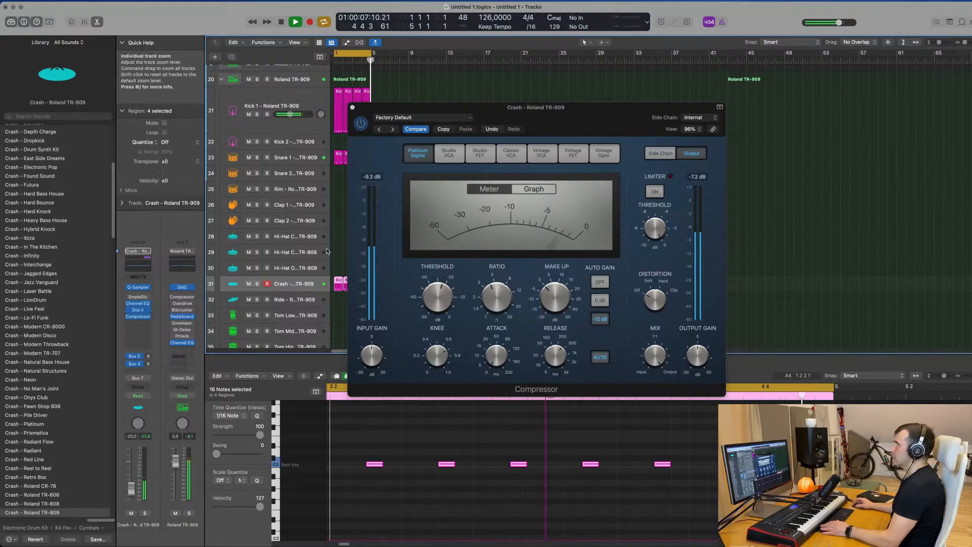
click(353, 107)
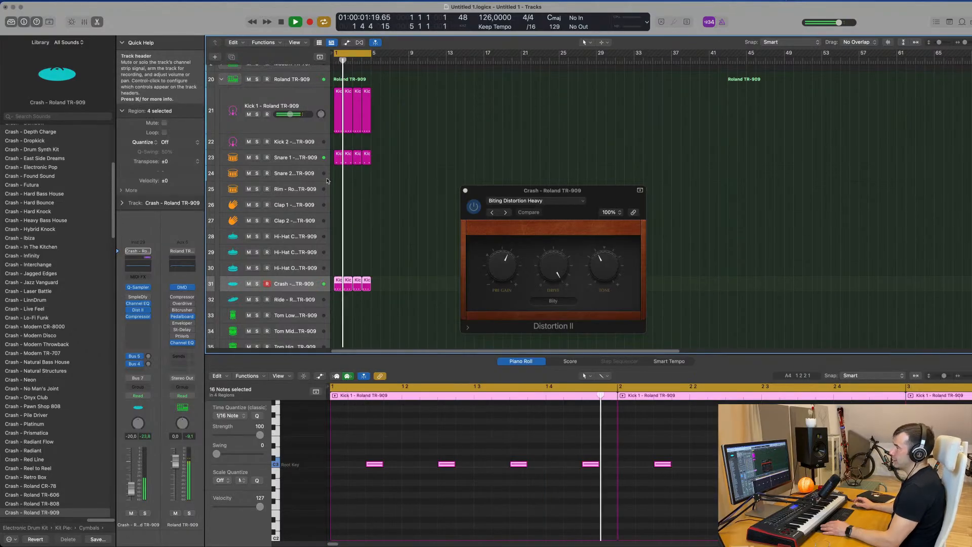
- Move the first-bar Kick 1 region onto the Ride track and transpose its four notes to the ride's root key
click(314, 161)
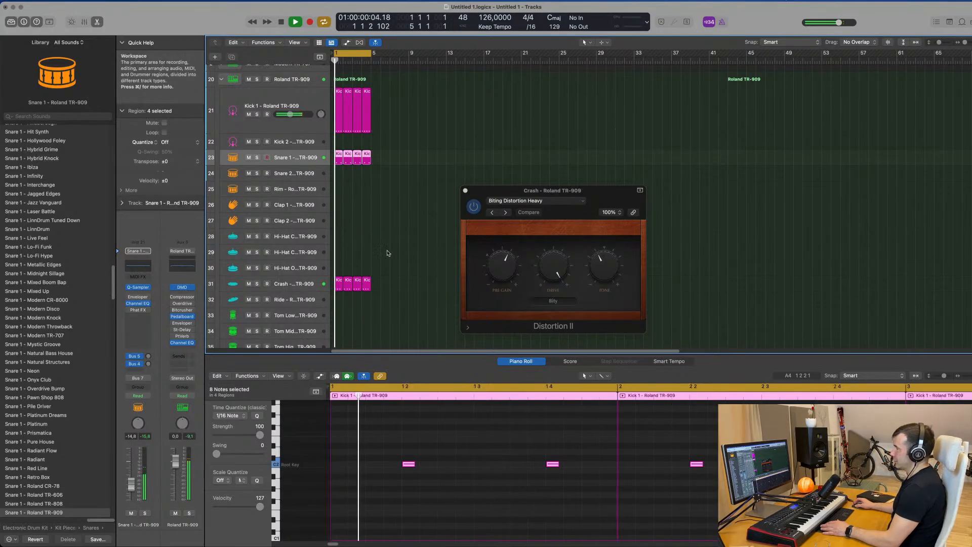
scroll(404, 239, down, 5)
click(404, 239)
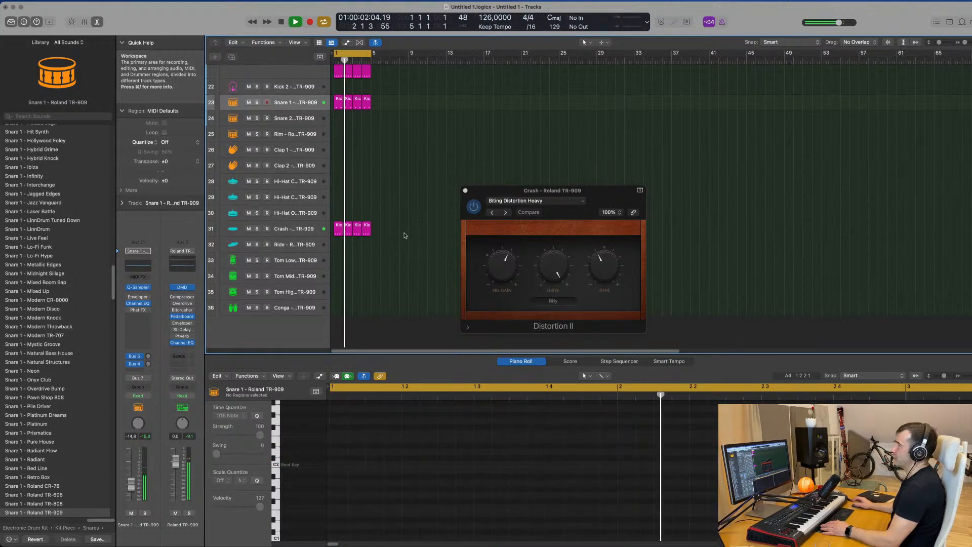
click(338, 76)
drag(338, 75, 339, 247)
key(space)
drag(341, 436, 581, 511)
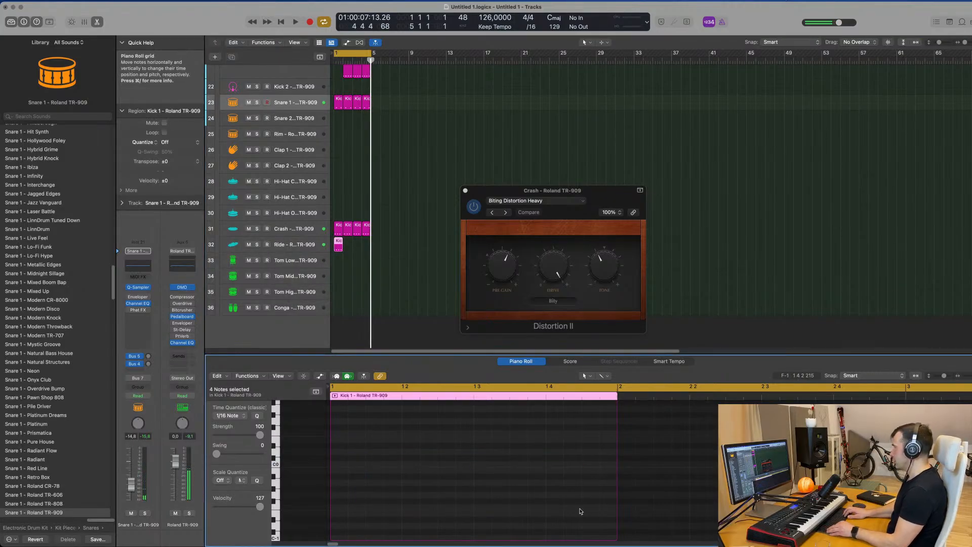
- Repeat the one-bar ride region to fill the four-bar cycle, select the Ride track and play the groove
click(339, 245)
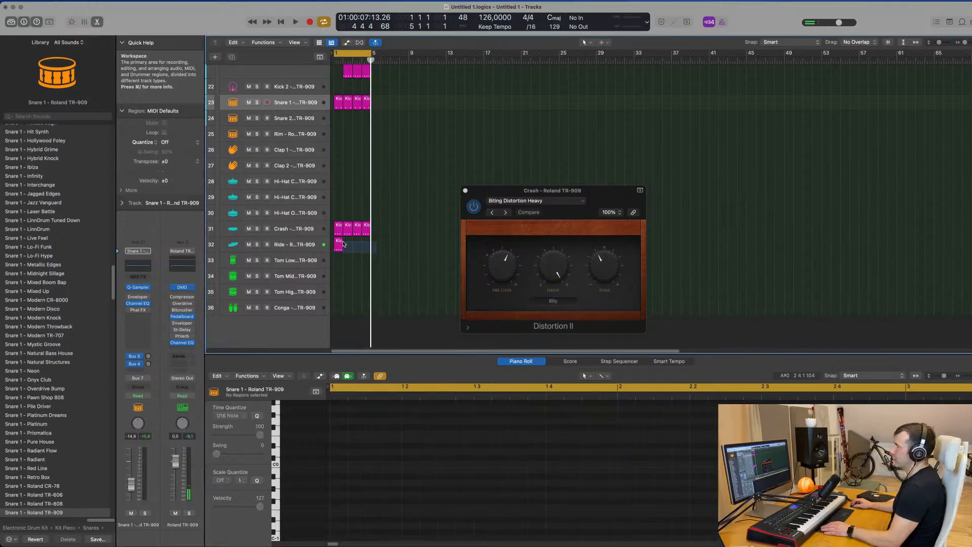
key(super+r)
key(super+r)
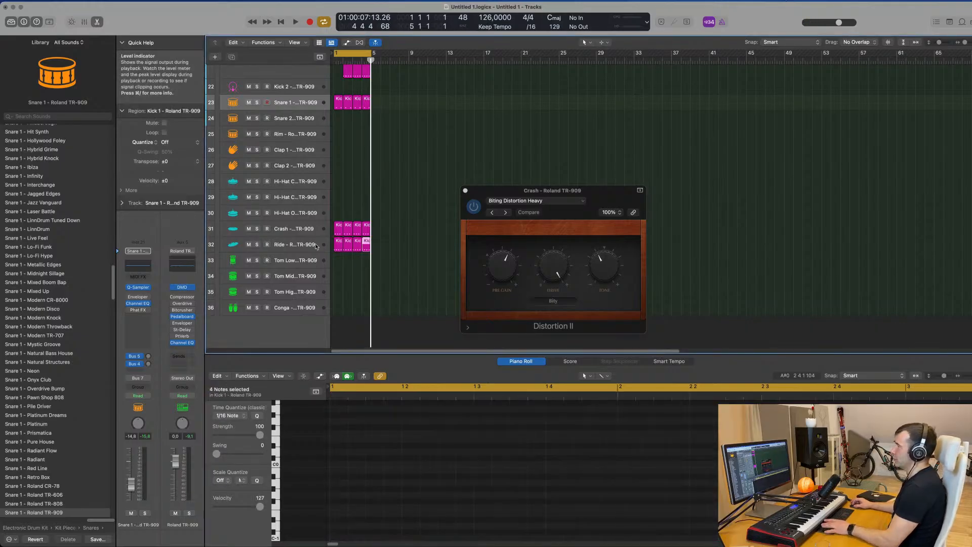
click(326, 244)
key(space)
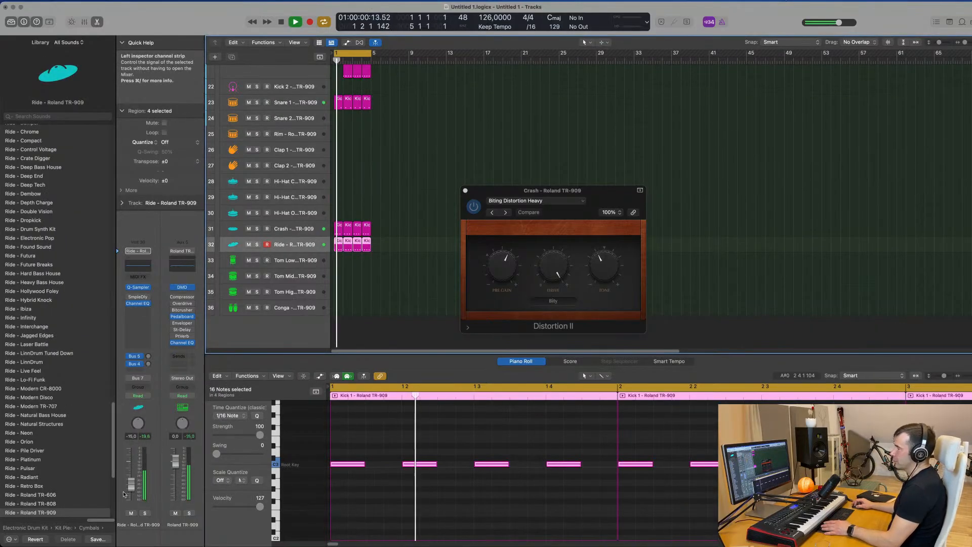
- Copy the second-bar Kick 1 region into the empty first bar of the Kick 1 track
scroll(348, 89, up, 3)
key(space)
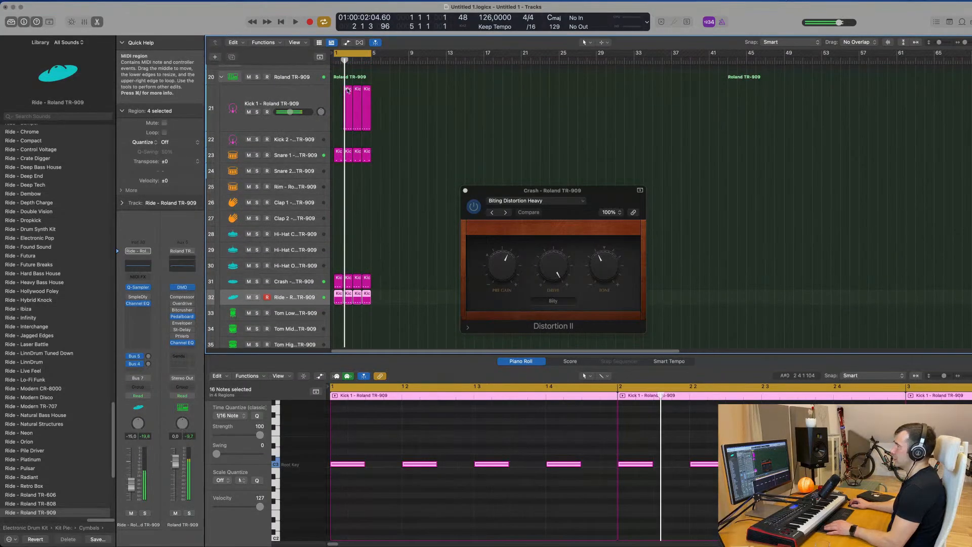
click(348, 89)
scroll(408, 223, down, 2)
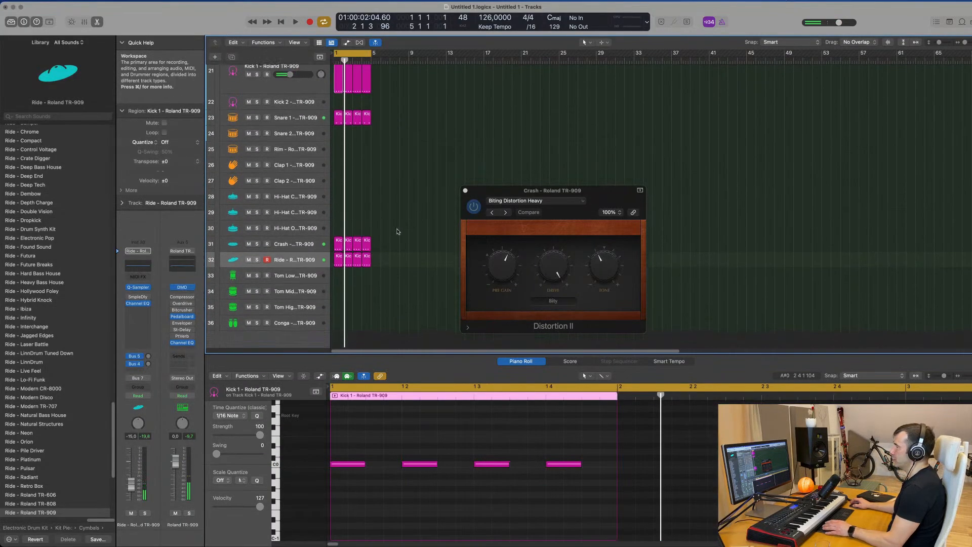
- Lower the Ride channel volume to about -25.5 dB and play the groove
click(299, 253)
mouse_move(131, 484)
mouse_down()
mouse_move(131, 507)
mouse_move(130, 490)
mouse_up()
key(space)
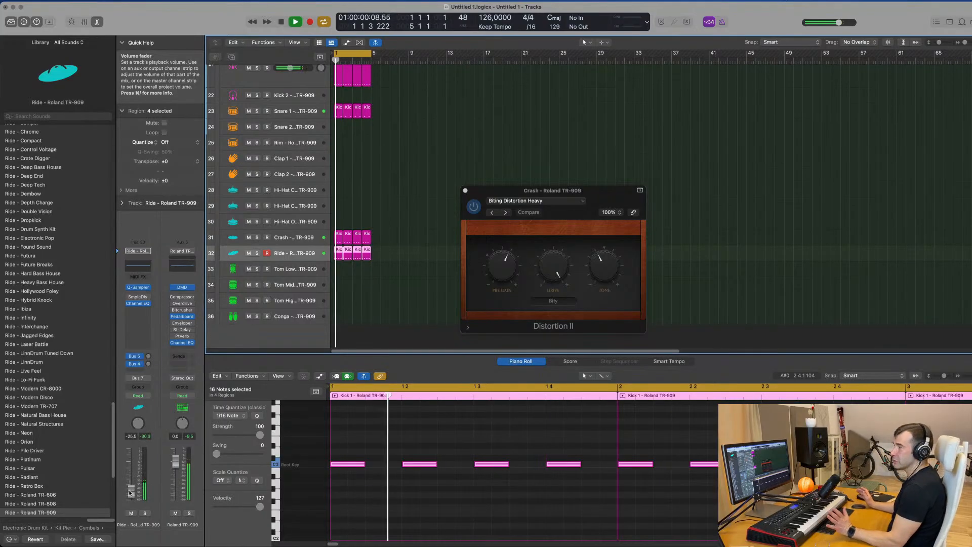
- Expand the Modern TR-707 kit and audition its Tambourine and Cowbell tracks over the playing groove
scroll(453, 181, up, 6)
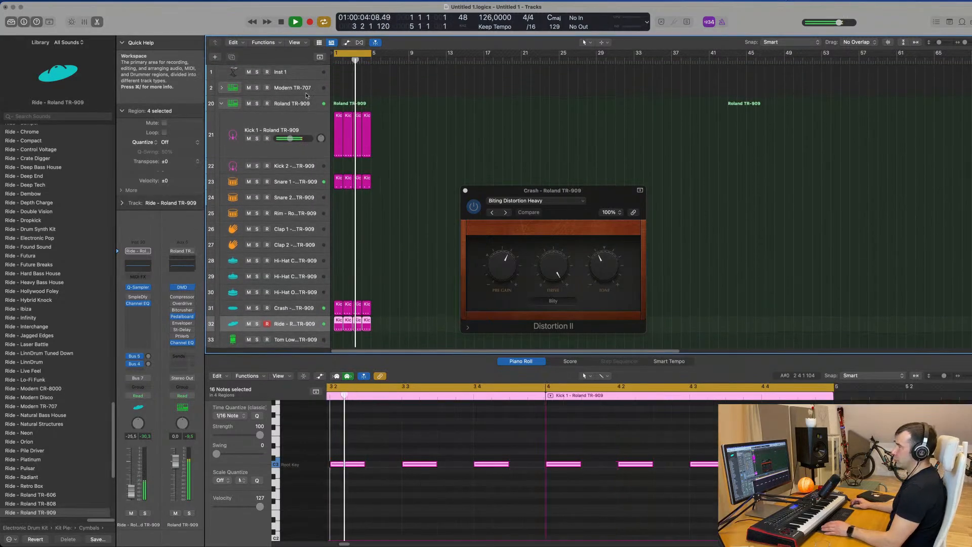
click(221, 87)
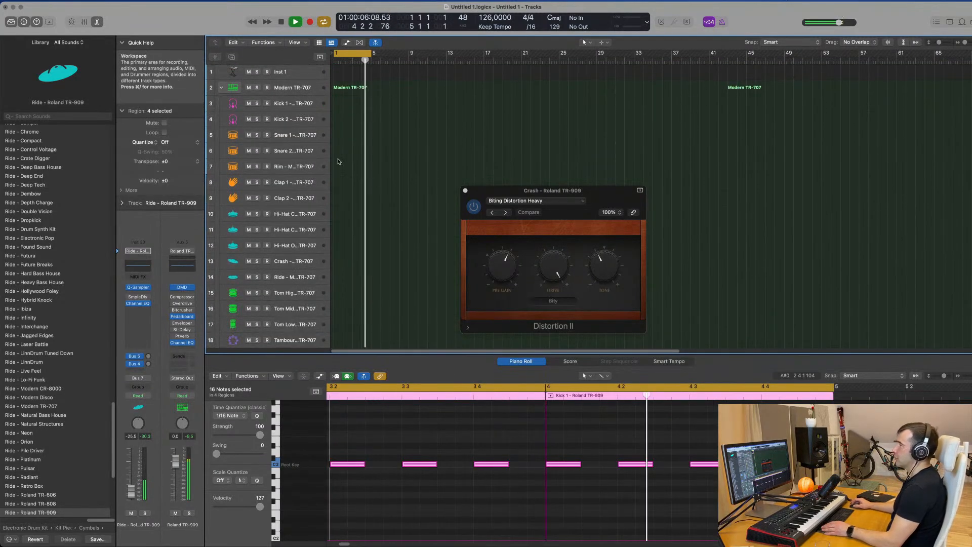
scroll(313, 241, down, 2)
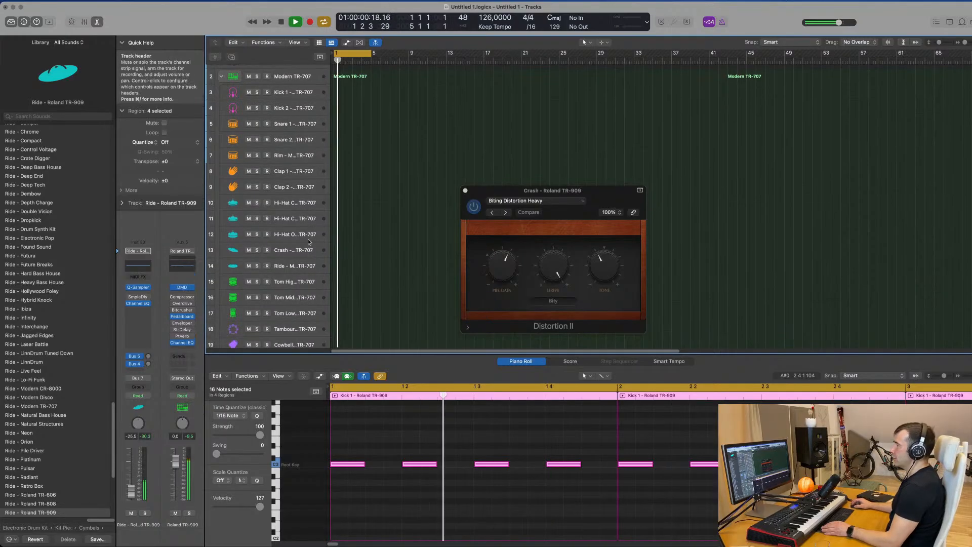
scroll(313, 241, down, 3)
click(287, 254)
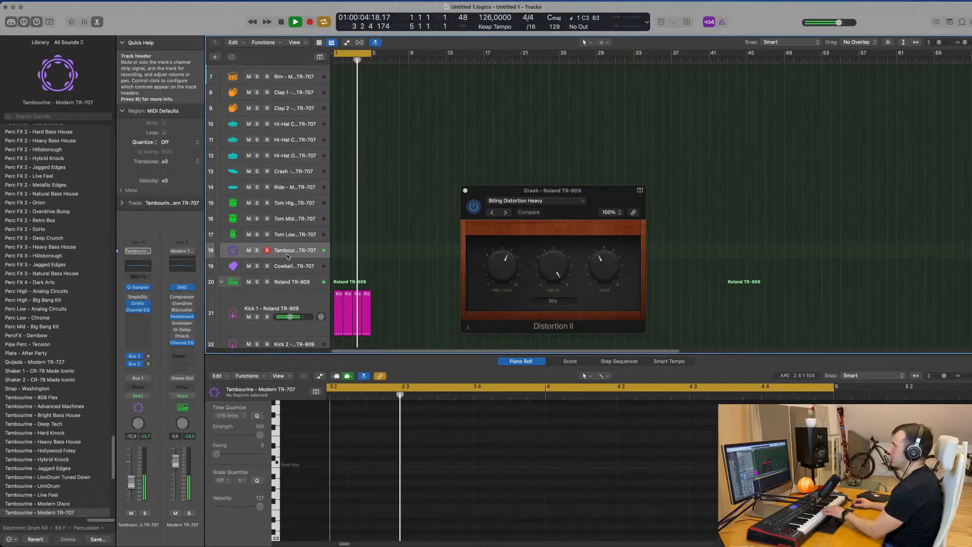
click(291, 265)
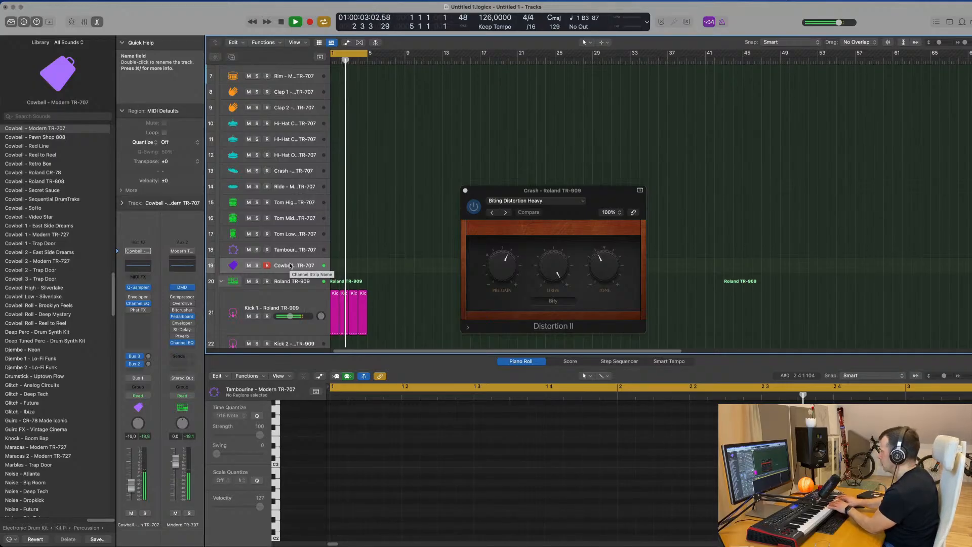
- Copy a one-bar Kick 1 region to the first bar of the Modern TR-707 Cowbell track
scroll(349, 288, down, 3)
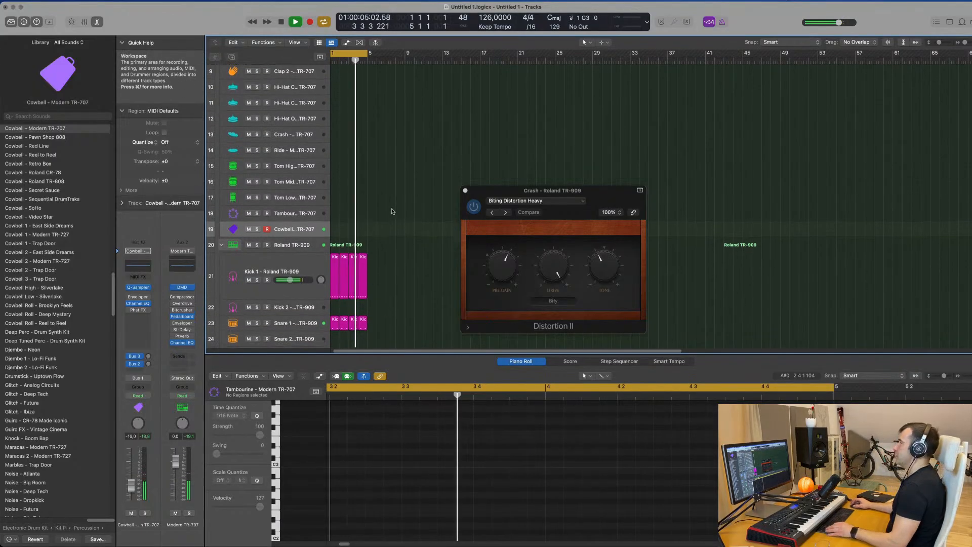
click(352, 256)
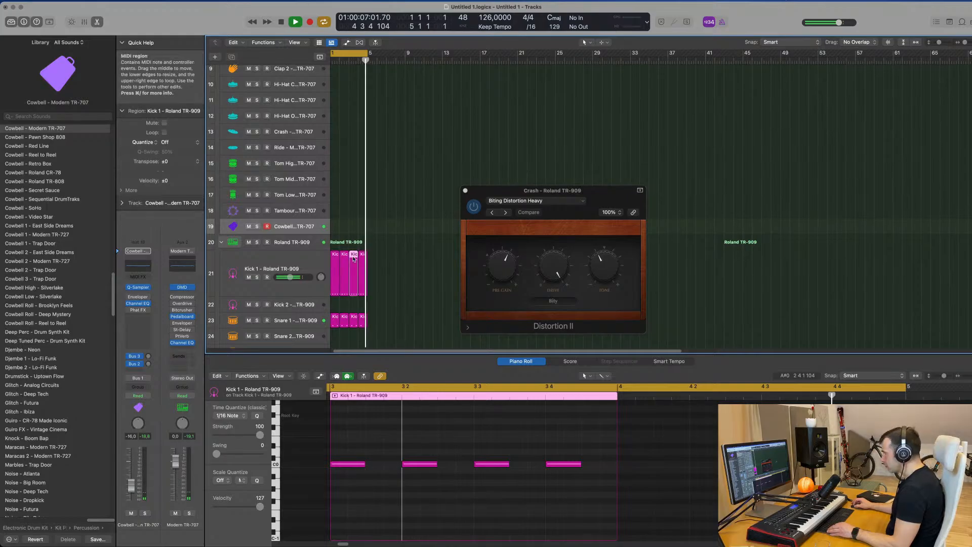
drag(354, 259, 338, 227)
key(space)
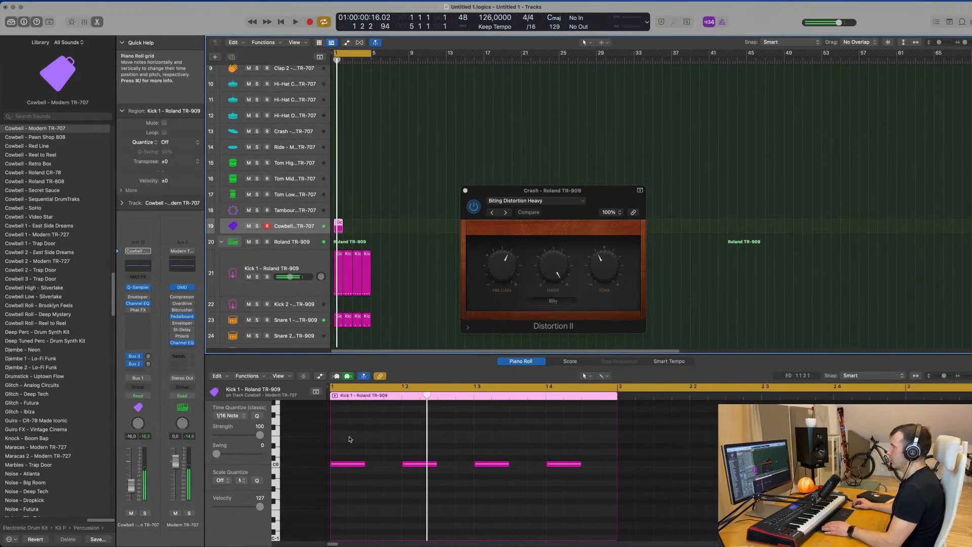
- Lower the Cowbell channel volume to about -23.5 dB while listening to the groove
key(space)
key(space)
click(349, 445)
key(space)
drag(131, 487, 131, 490)
key(space)
- Delete the cowbell notes on beats 1 and 3 and shift the remaining two notes an eighth note later
drag(362, 436, 349, 489)
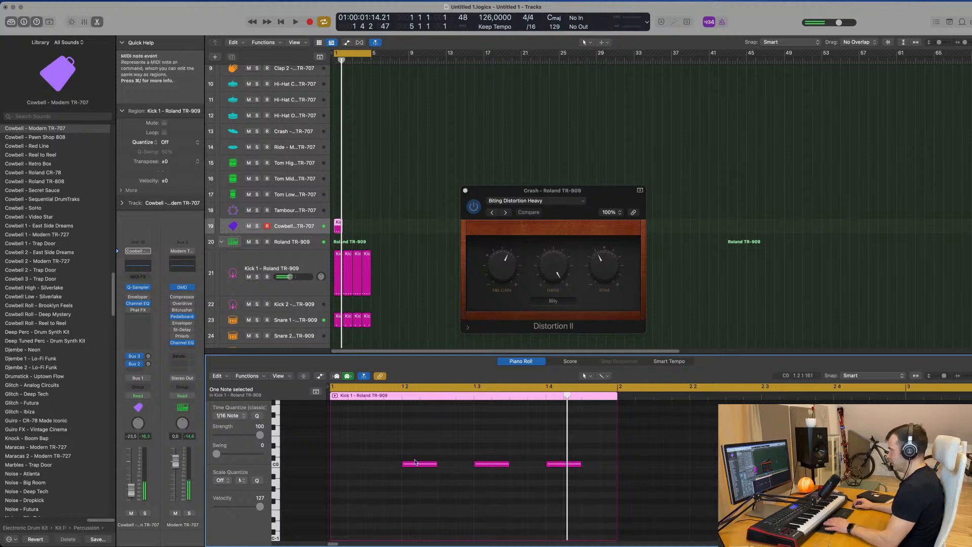
drag(459, 433, 490, 489)
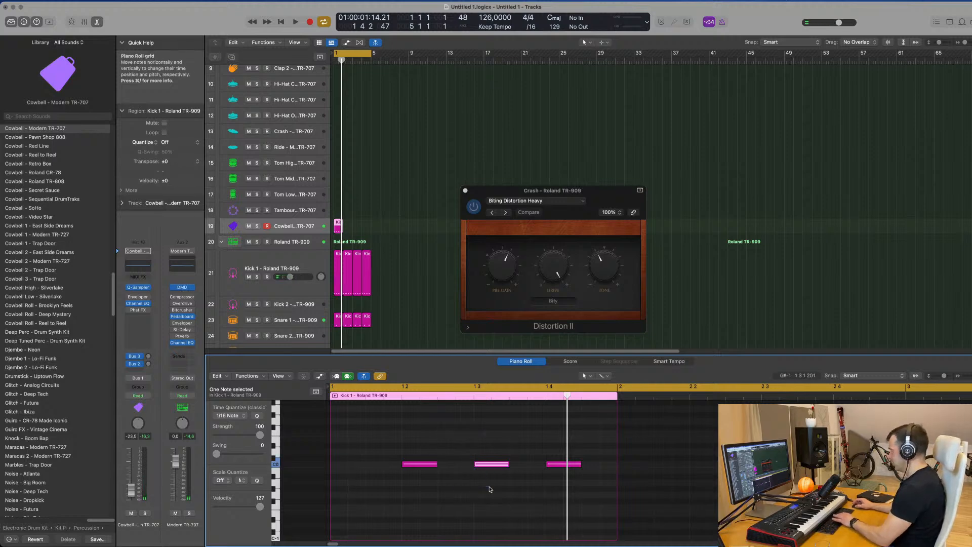
drag(415, 450, 582, 498)
drag(424, 466, 459, 467)
key(space)
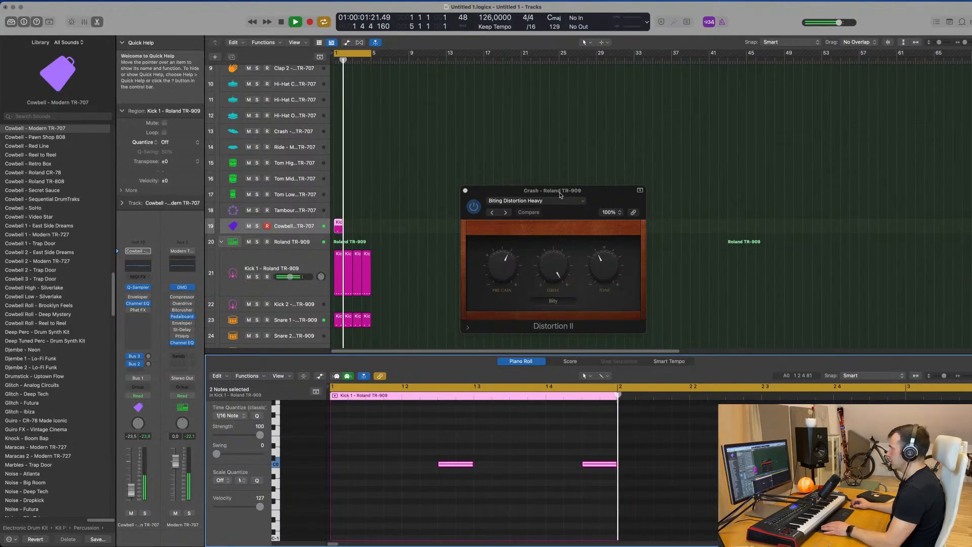
- Move the Distortion II window clear of the regions and repeat the one-bar cowbell region to fill the four-bar cycle
drag(560, 192, 693, 101)
drag(372, 225, 332, 234)
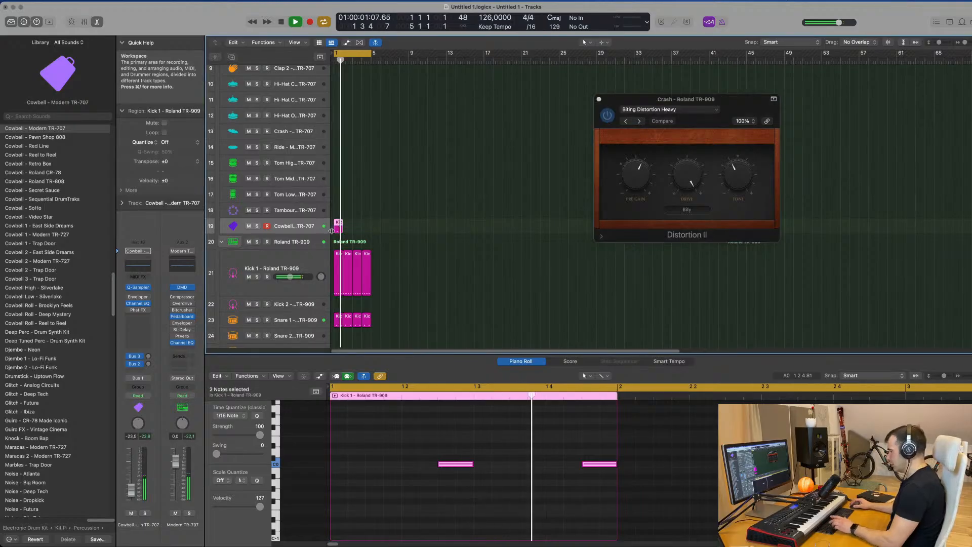
key(super+r)
key(super+r)
key(super+r)
click(311, 229)
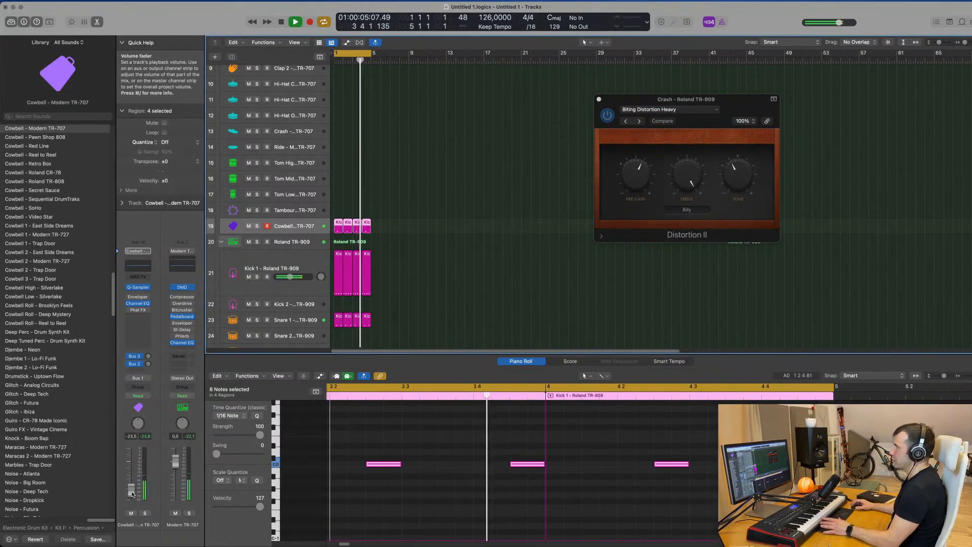
- Select the four cowbell notes in the first two bars, transpose them out of the C0 octave, and play the groove
key(space)
drag(404, 224, 334, 231)
click(447, 443)
key(Return)
key(space)
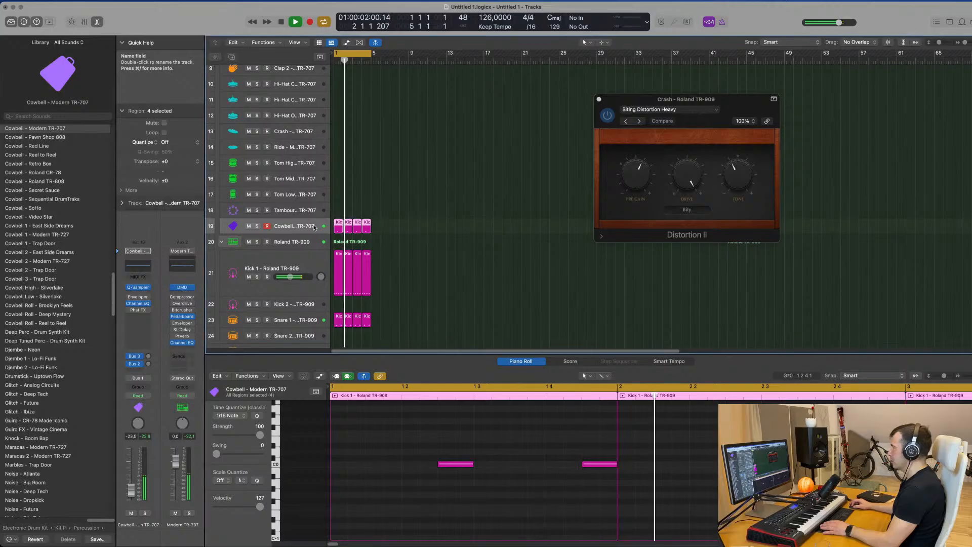
scroll(480, 471, up, 3)
scroll(480, 471, down, 2)
drag(413, 445, 729, 518)
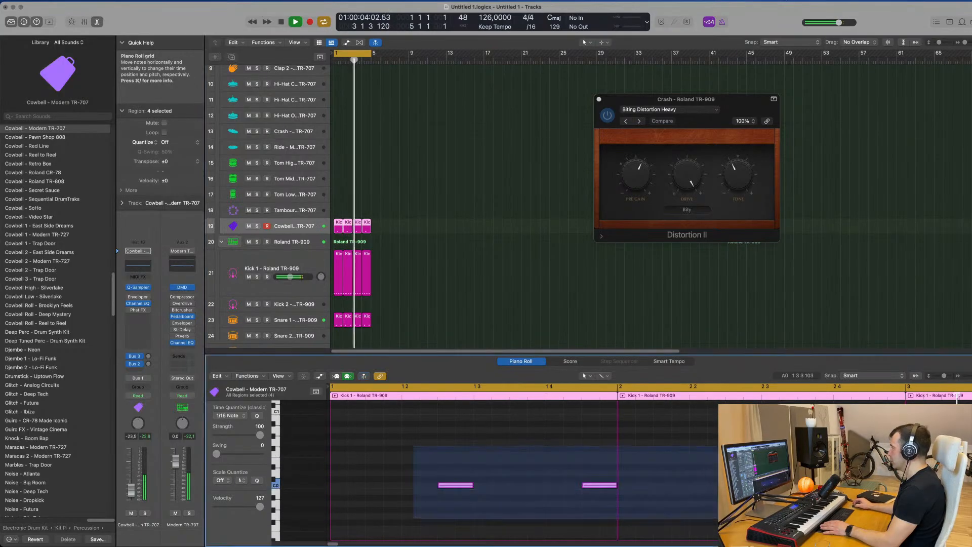
key(space)
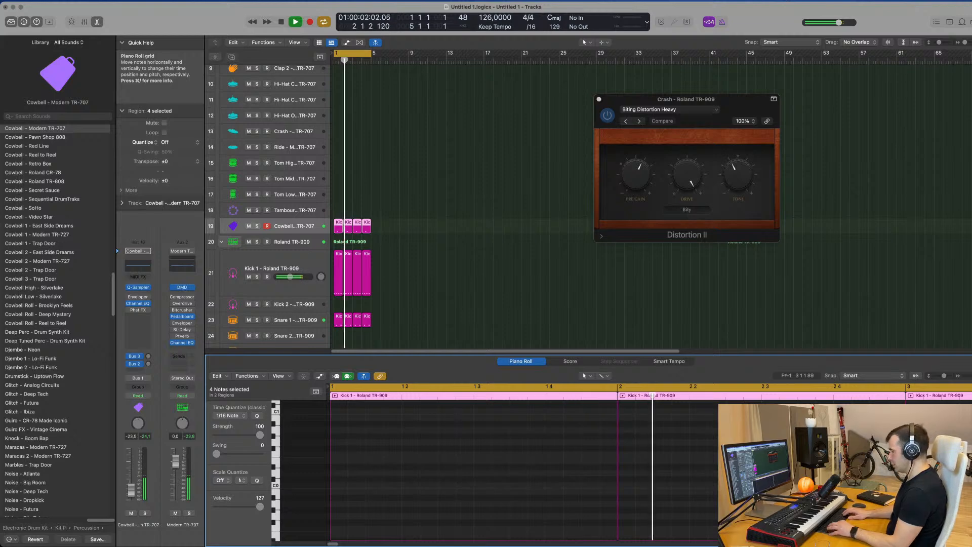
- Undo the last cowbell edits, repeat the bar-3 cowbell region to refill the four-bar cycle, and play the groove
key(super+z)
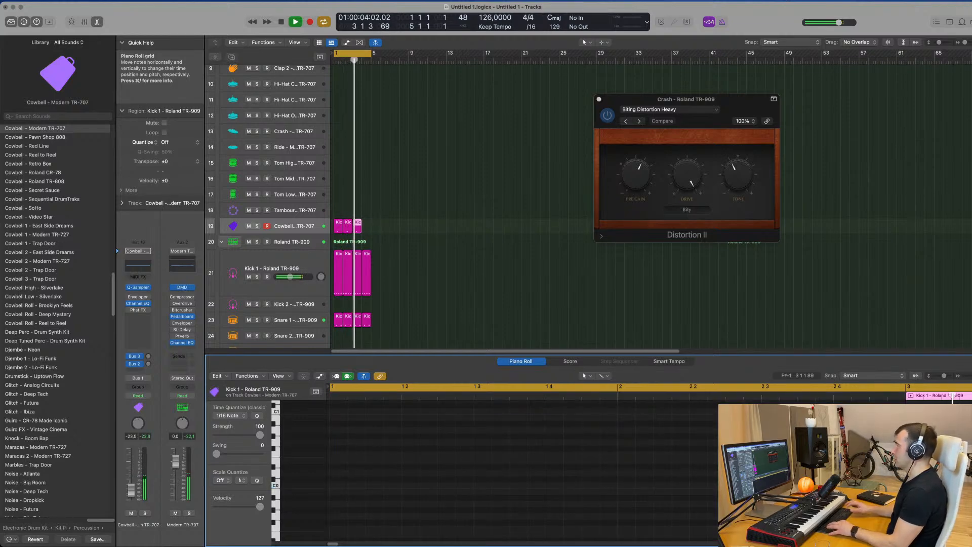
key(space)
drag(414, 213, 358, 239)
key(super+r)
key(space)
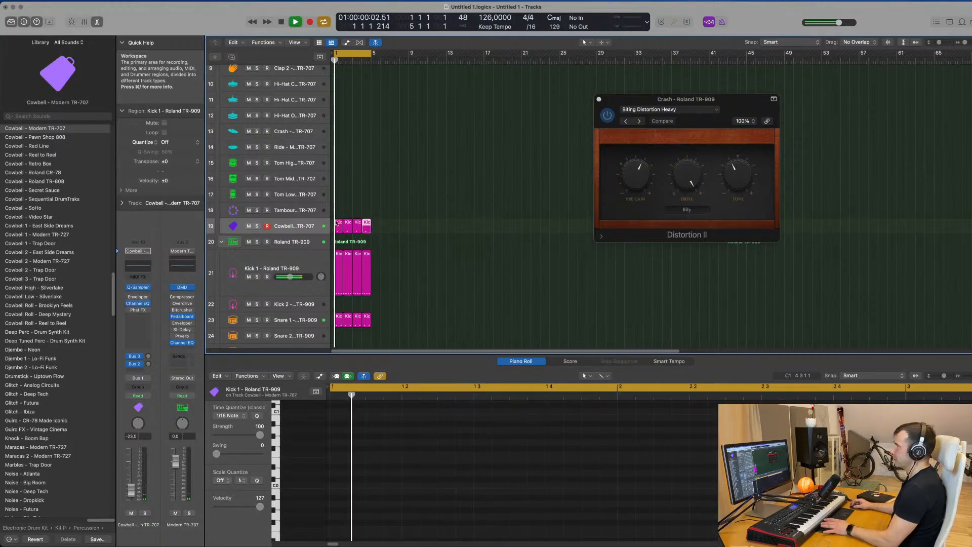
- Switch on the Phat FX insert on the Cowbell track and choose its Bright Dirt preset
click(301, 226)
scroll(397, 215, down, 5)
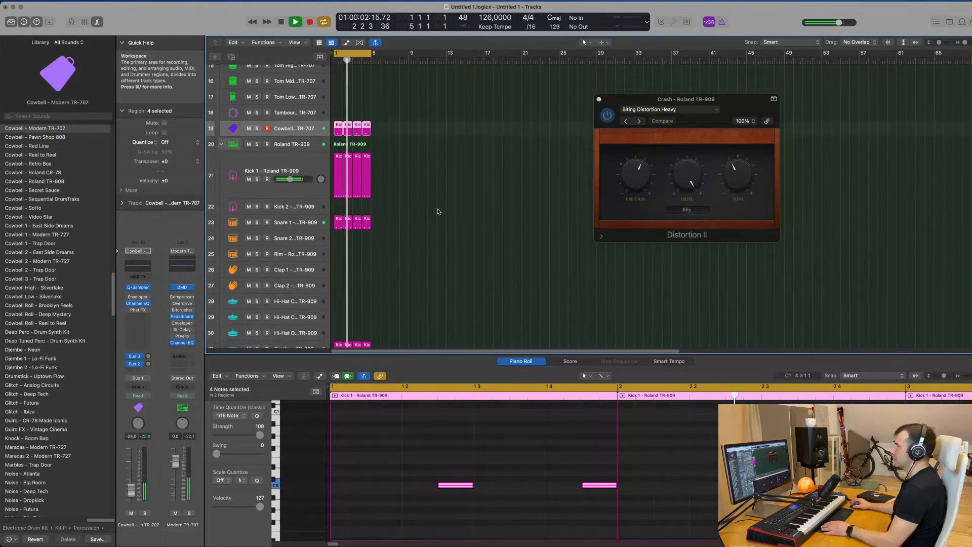
click(138, 310)
drag(361, 101, 427, 151)
click(309, 142)
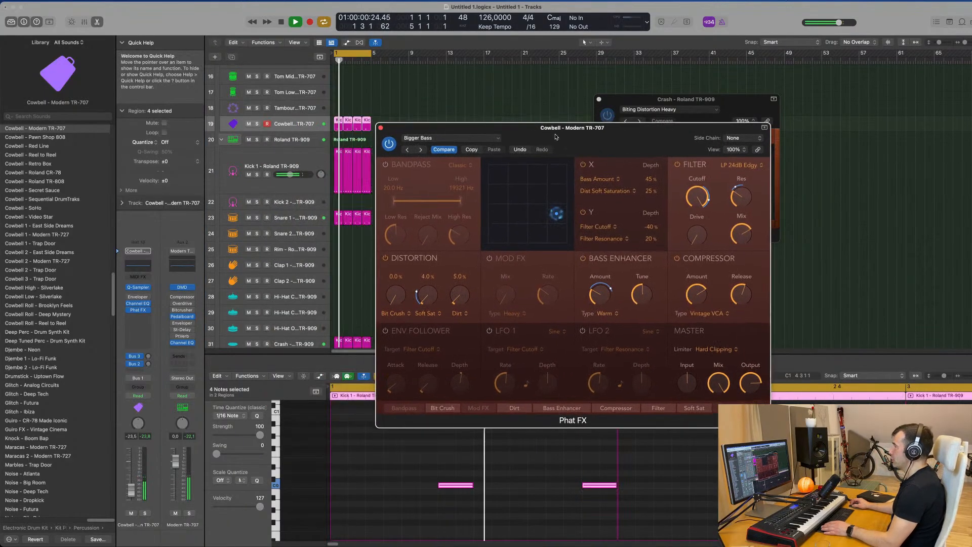
click(421, 149)
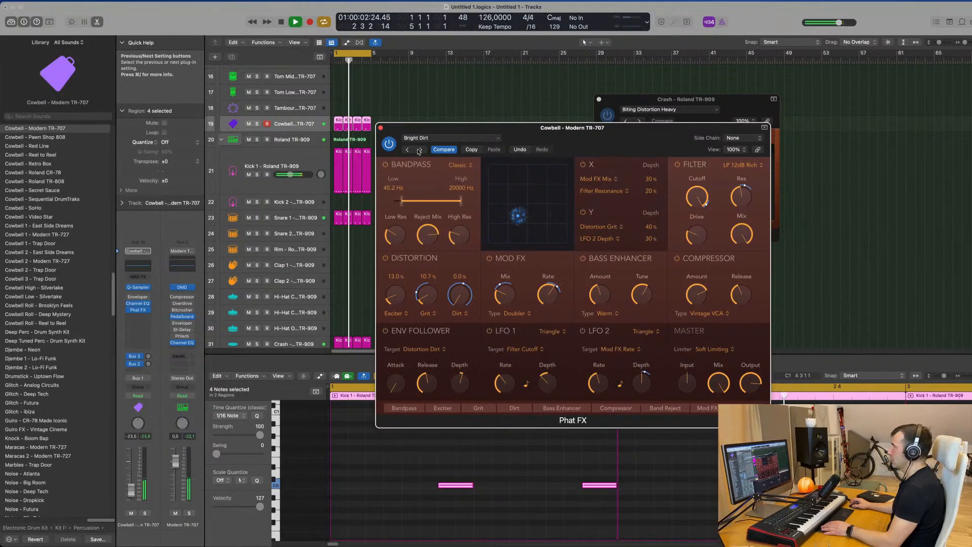
drag(514, 131, 526, 132)
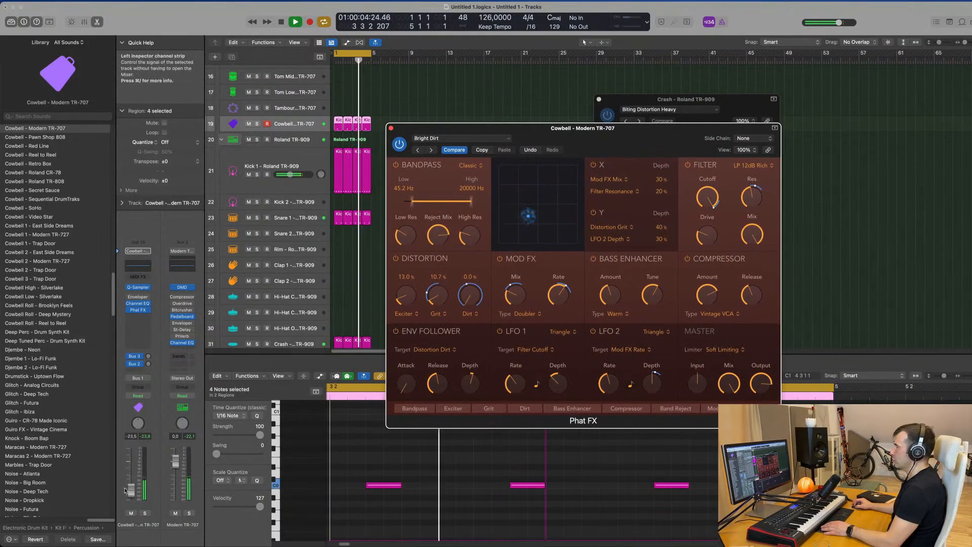
- Raise the Cowbell channel to -21 dB and turn up its Bus 3 reverb send and Bus 2 delay send, the latter to about -4.5 dB
drag(131, 490, 132, 488)
click(147, 364)
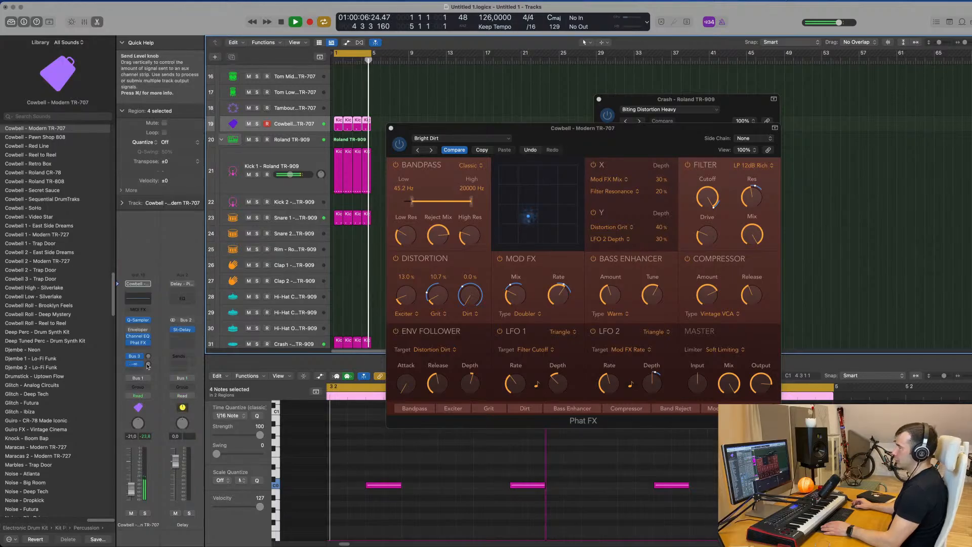
drag(148, 365, 150, 366)
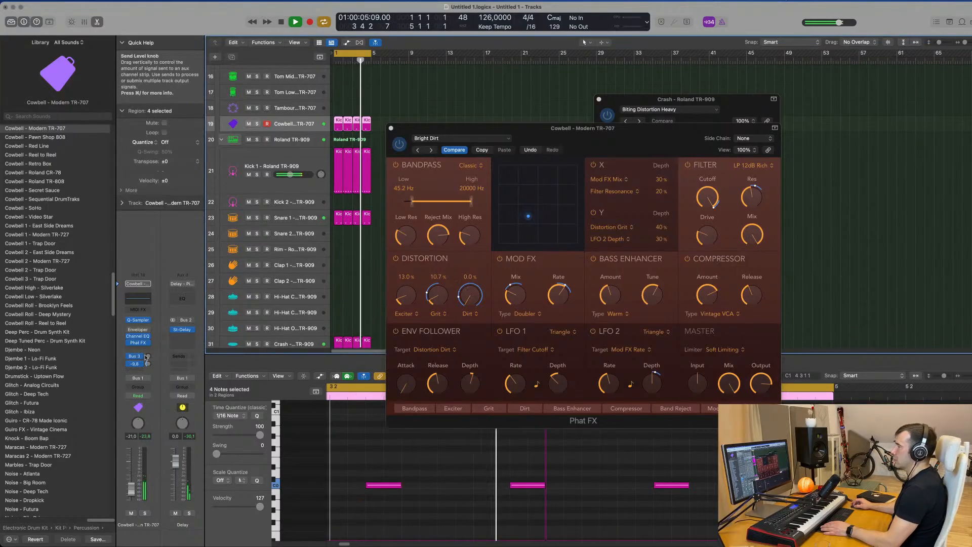
drag(149, 355, 157, 323)
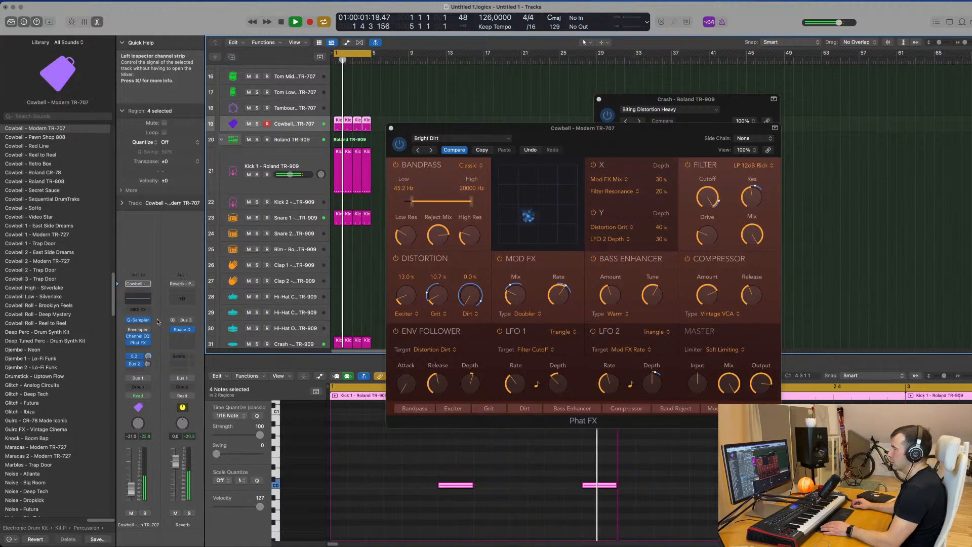
click(151, 365)
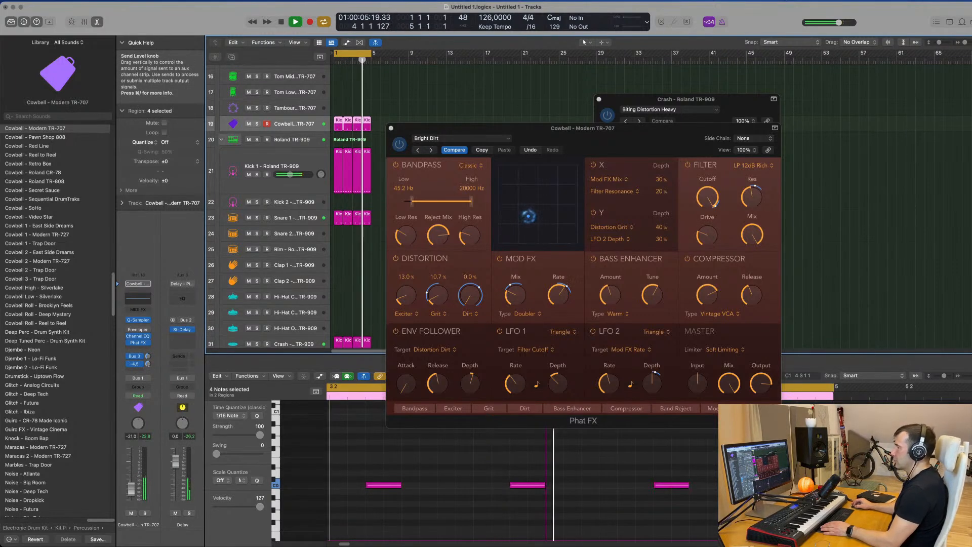
- Close the Phat FX window and settle the Cowbell channel volume at -23 dB while the groove plays
drag(133, 491, 132, 491)
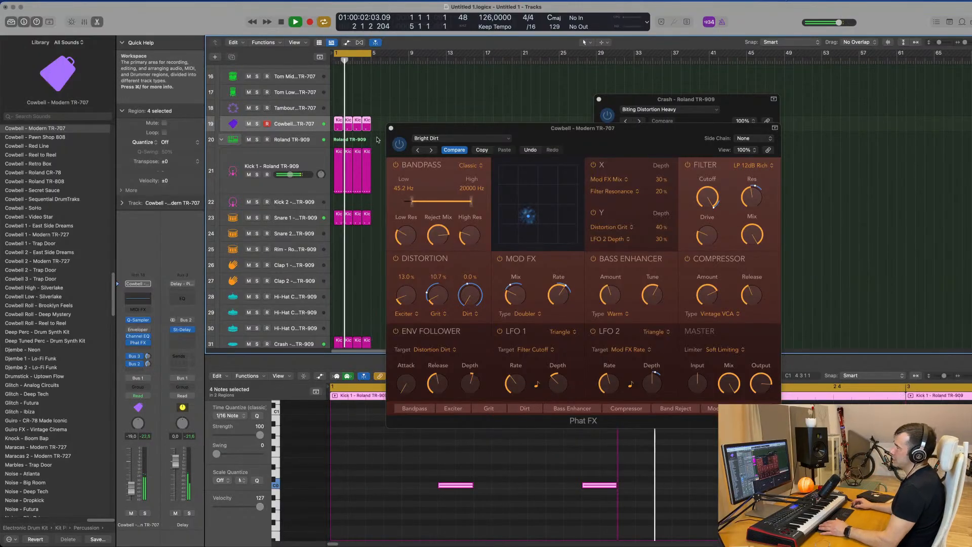
click(404, 128)
click(391, 128)
scroll(434, 119, up, 10)
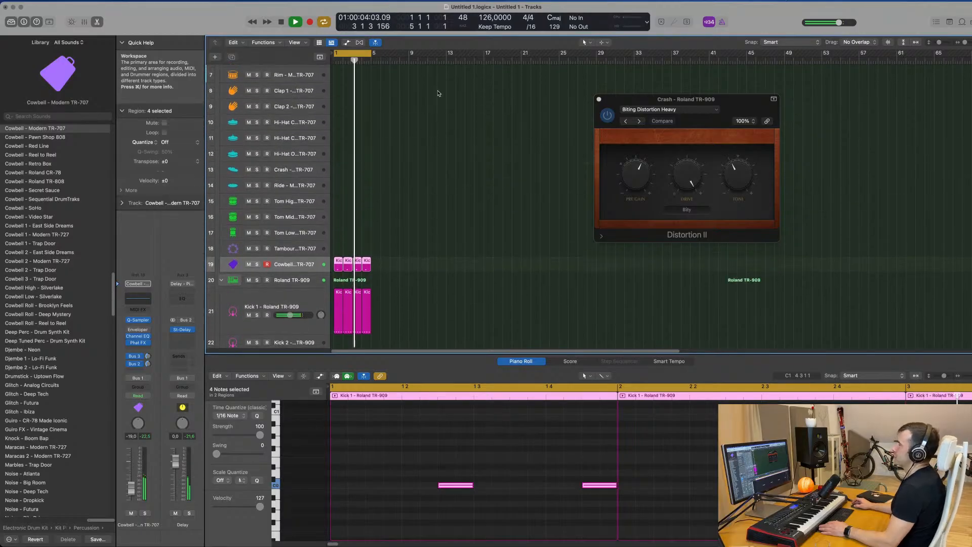
scroll(411, 165, down, 3)
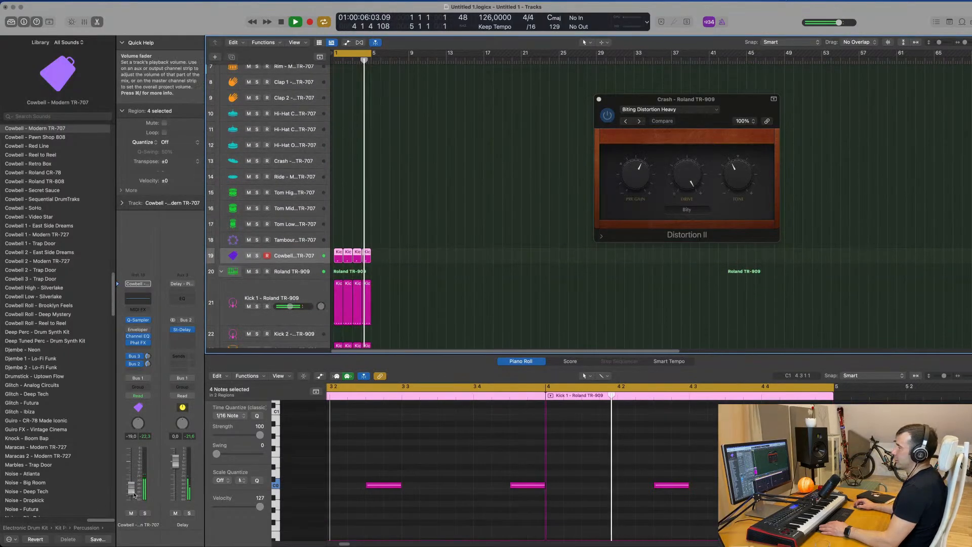
scroll(482, 170, up, 4)
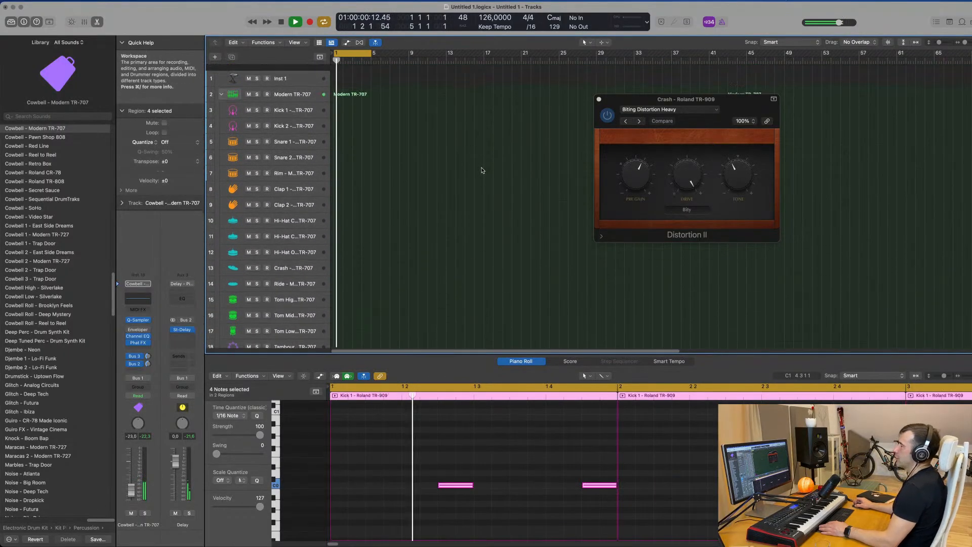
- Copy the first cowbell region to bar 1 of the Inst 1 track
scroll(445, 203, down, 5)
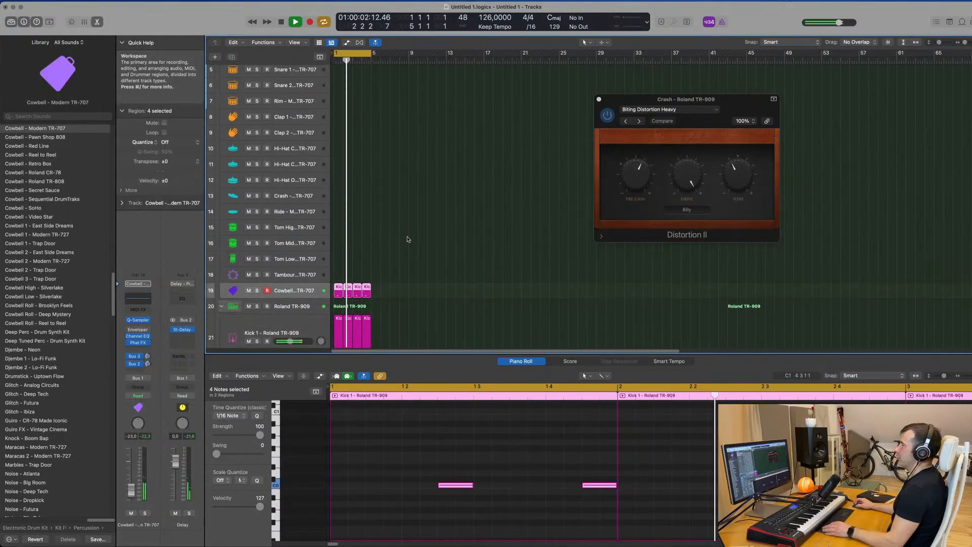
click(375, 246)
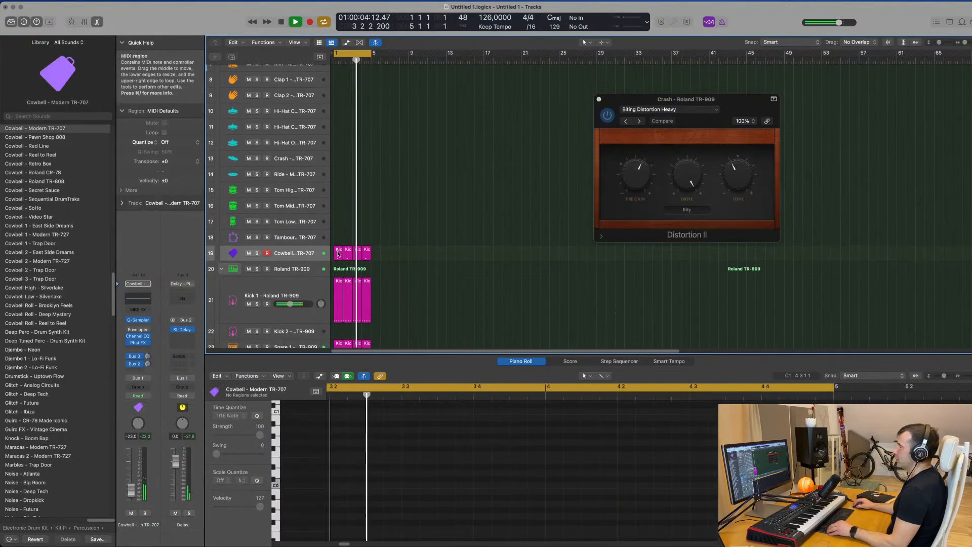
scroll(355, 246, up, 3)
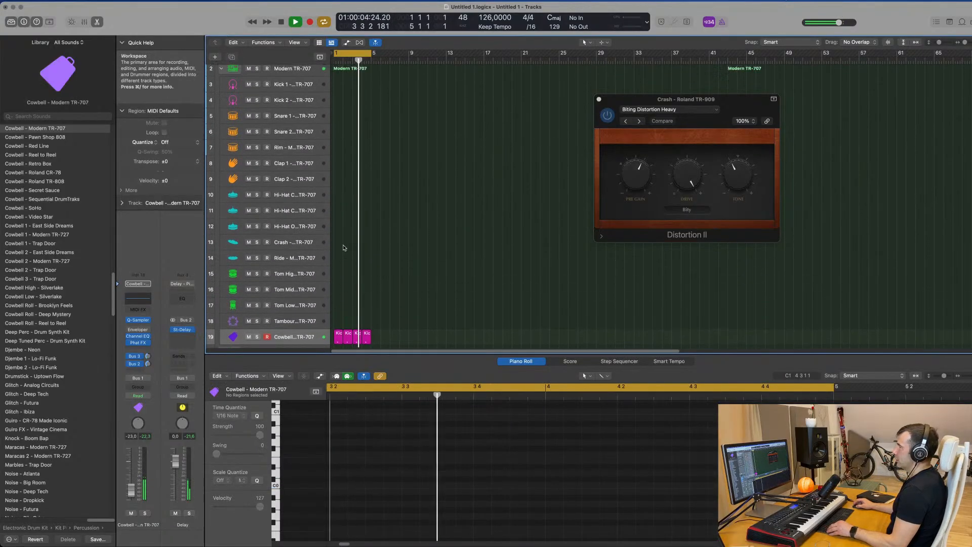
click(338, 343)
drag(338, 343, 339, 75)
- Move both notes of the copied Inst 1 region one beat earlier
drag(359, 459, 527, 513)
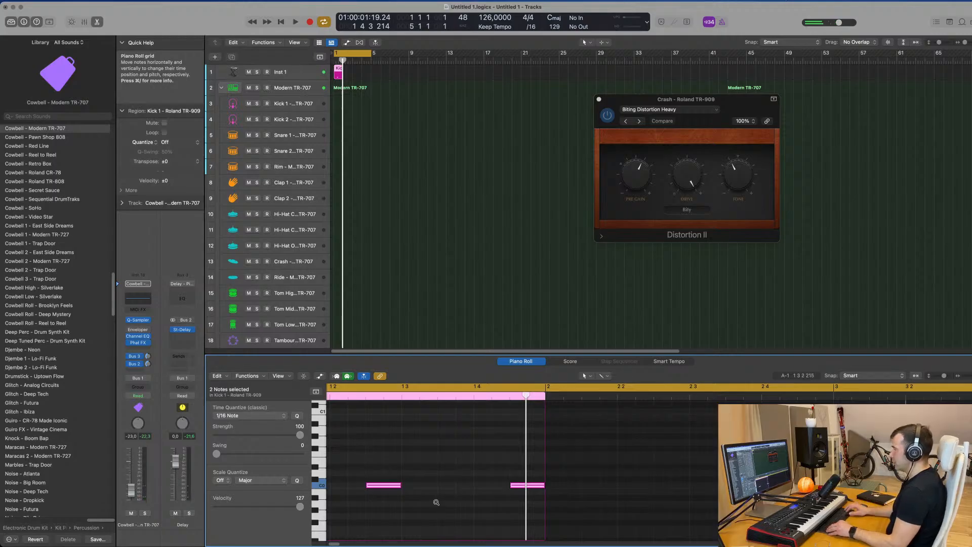
scroll(437, 503, down, 5)
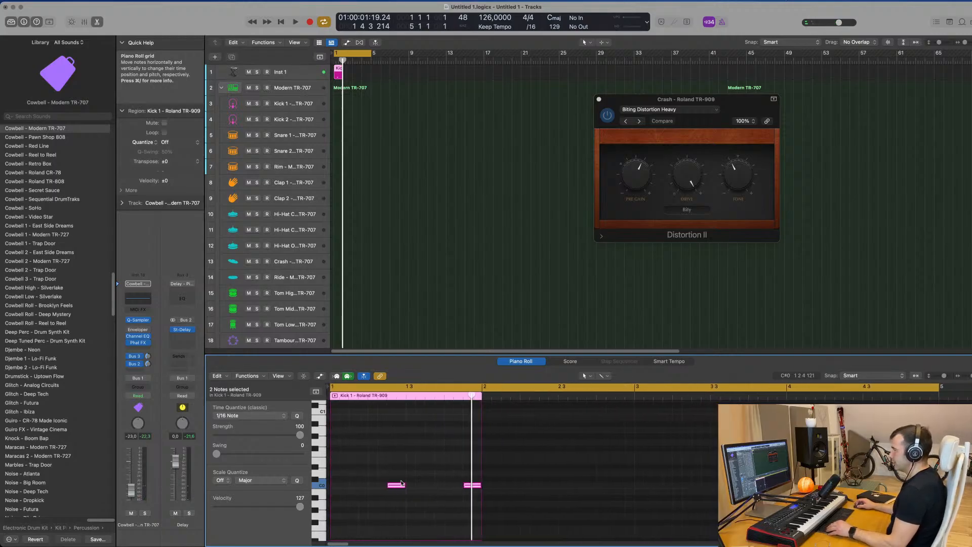
drag(399, 487, 362, 489)
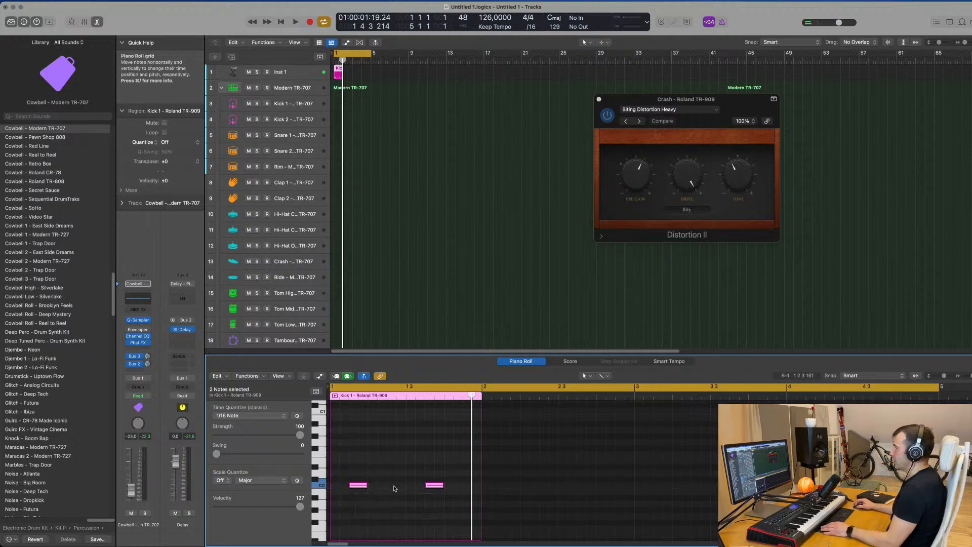
- Select the Inst 1 track and lower its channel volume to about -19 dB while playing the groove
click(300, 69)
scroll(378, 173, down, 5)
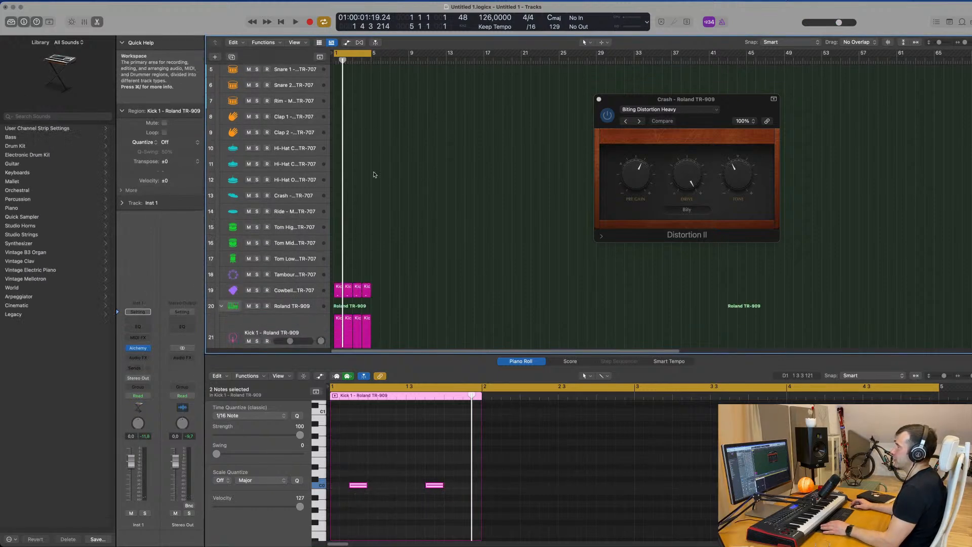
scroll(377, 174, up, 5)
key(space)
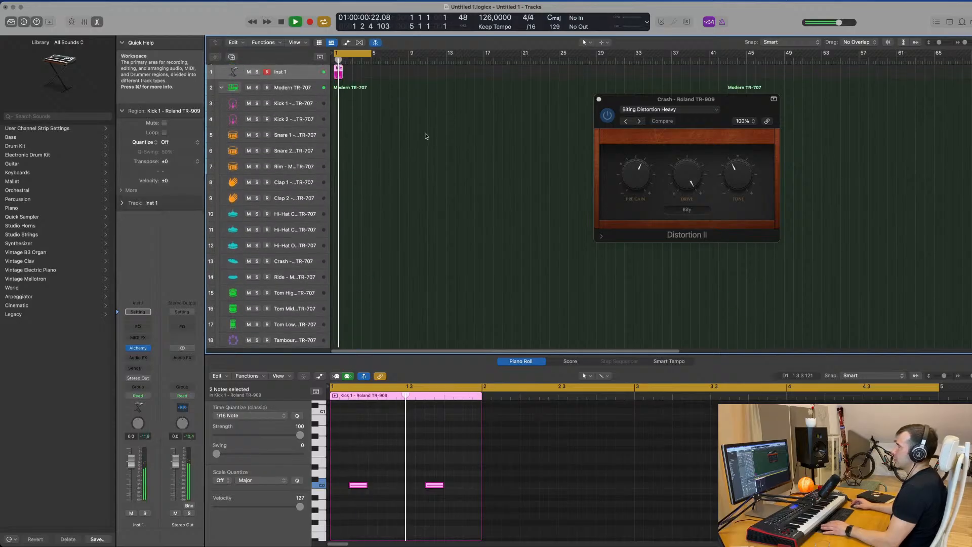
key(space)
key(space)
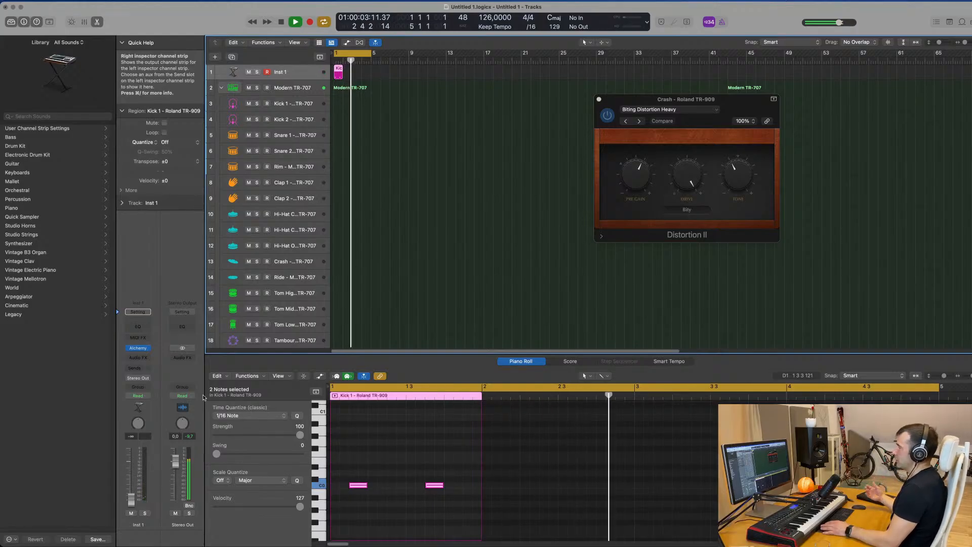
key(space)
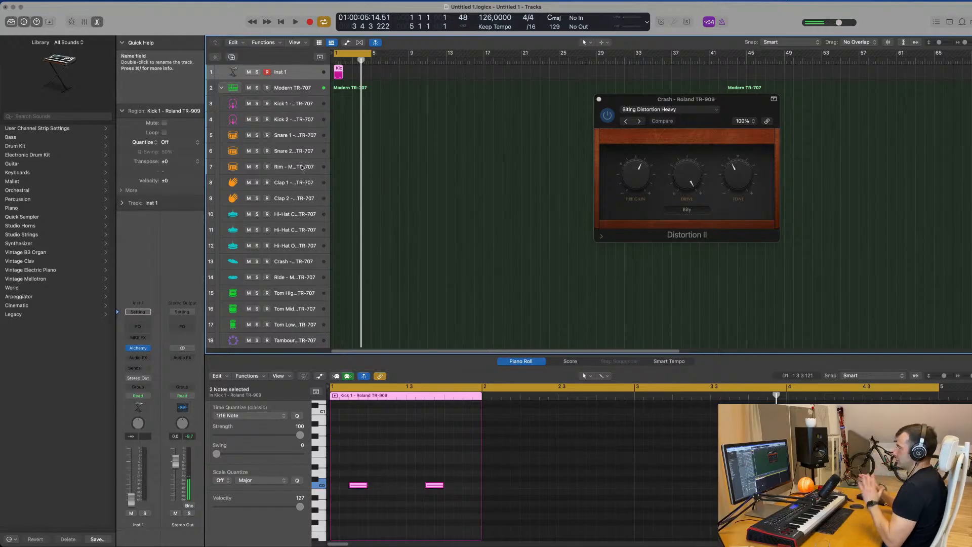
key(Return)
key(space)
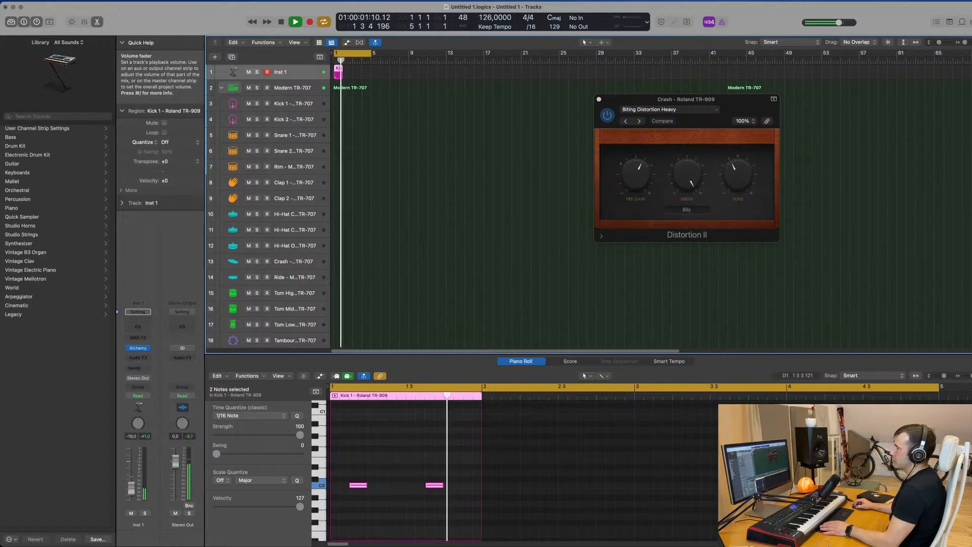
- Open Alchemy on the Inst 1 track, search its Bass presets for "acid", and load Acid Etched Bass
click(138, 347)
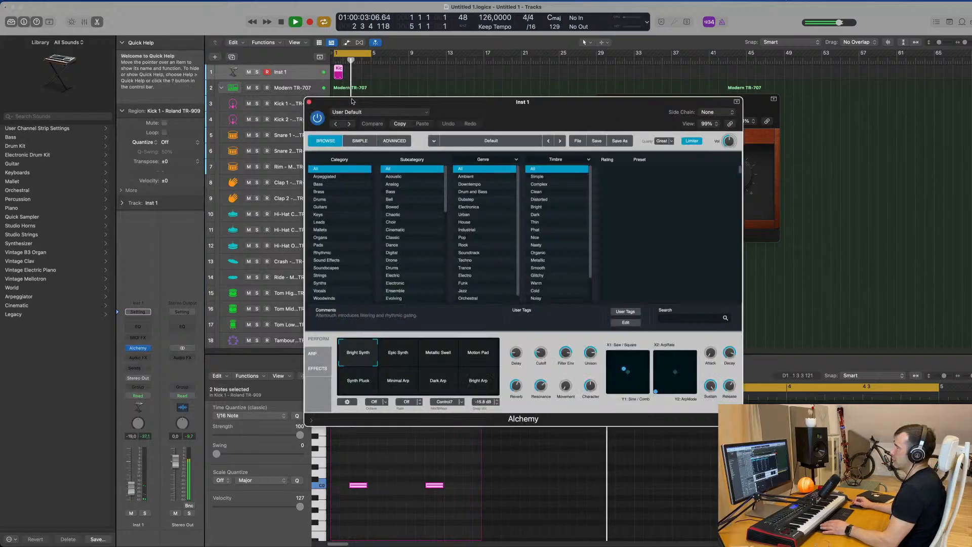
click(324, 185)
text(acid)
key(Return)
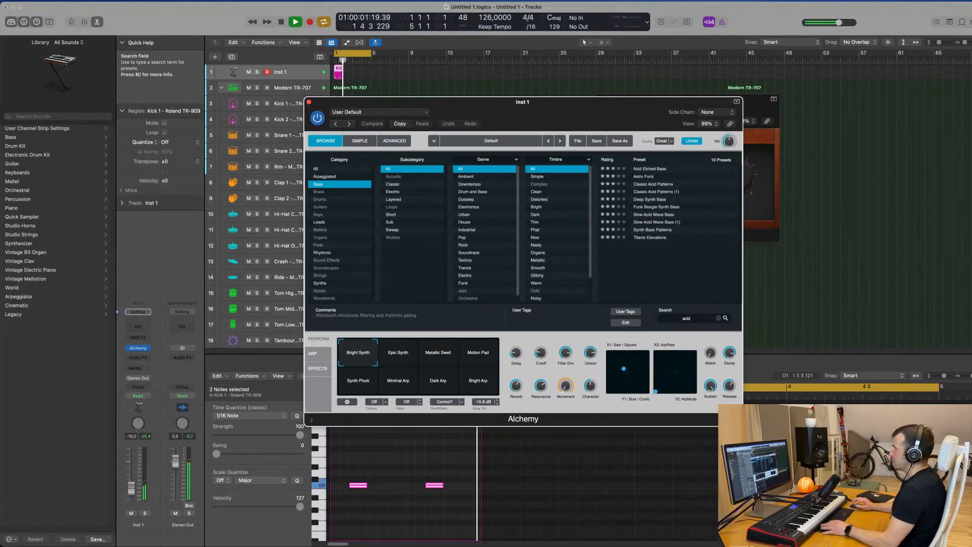
click(667, 171)
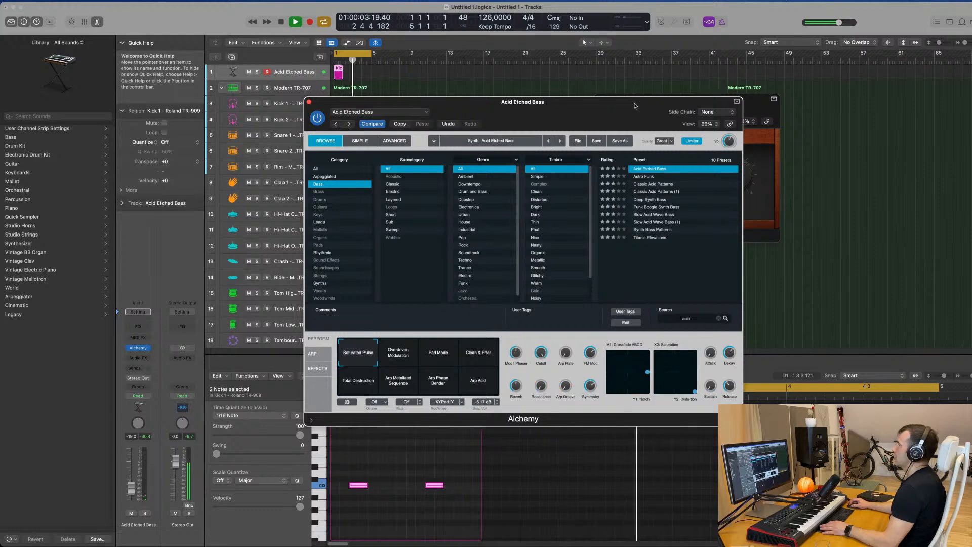
- Repeat the one-bar bass region three times to fill the four-bar cycle
click(338, 75)
key(super+r)
key(super+r)
key(super+r)
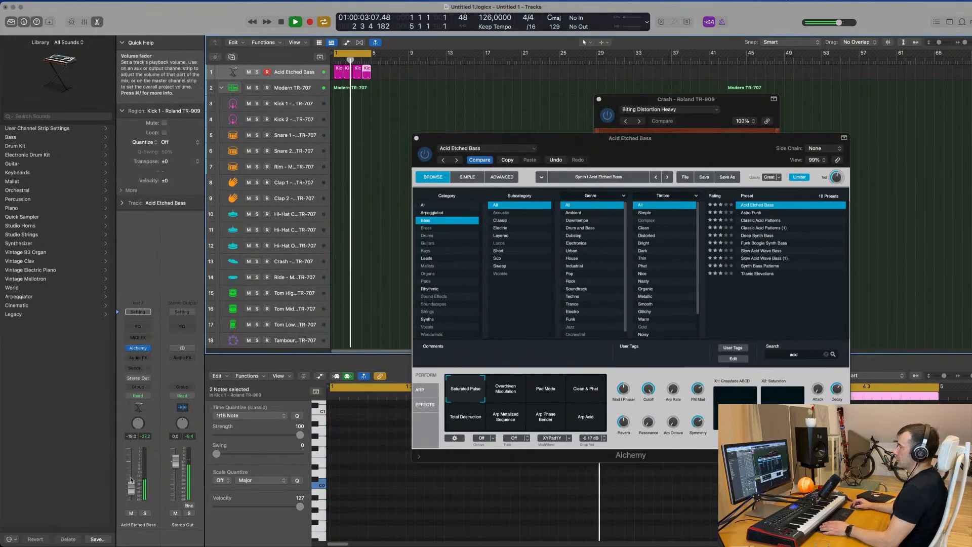
- Raise the bass channel volume to -10 dB and transpose all eight bass notes up one octave
drag(131, 489, 135, 479)
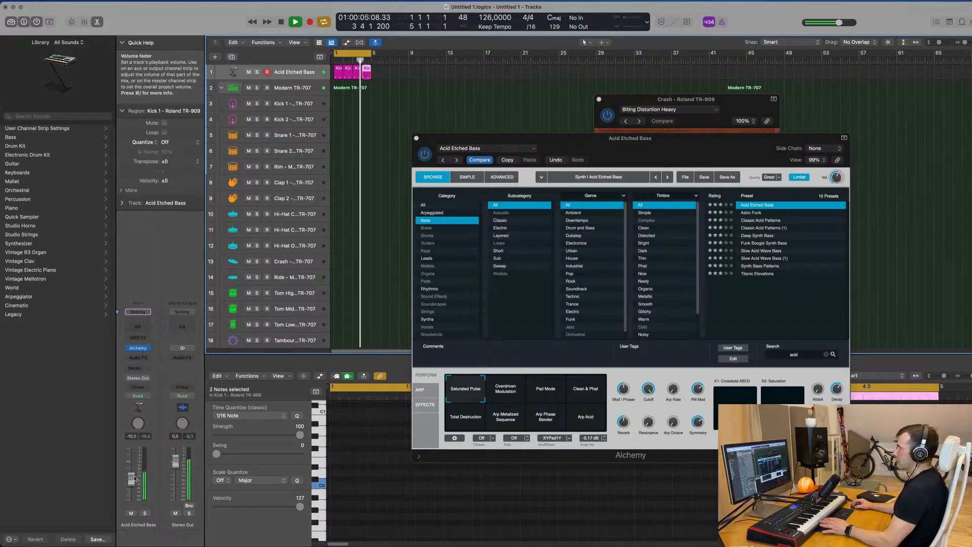
click(308, 80)
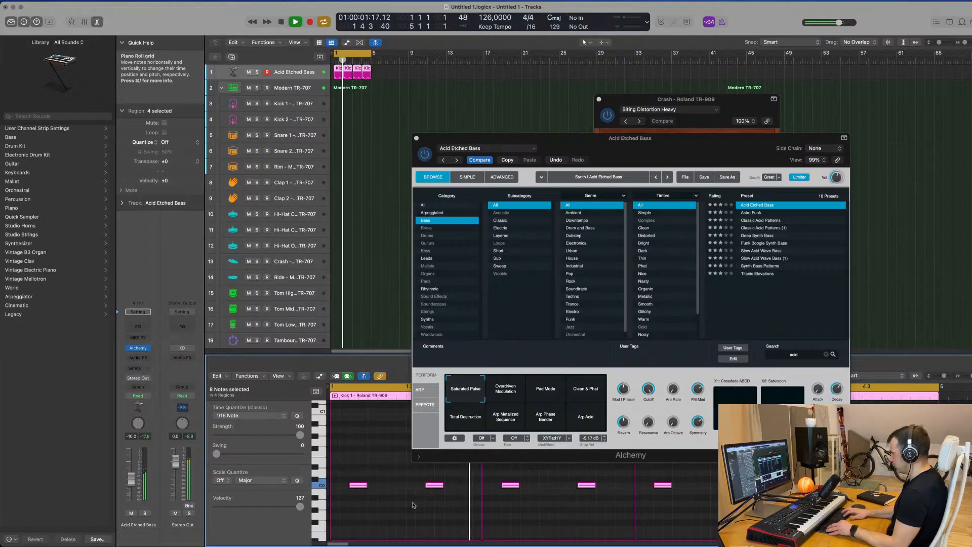
drag(680, 158, 682, 127)
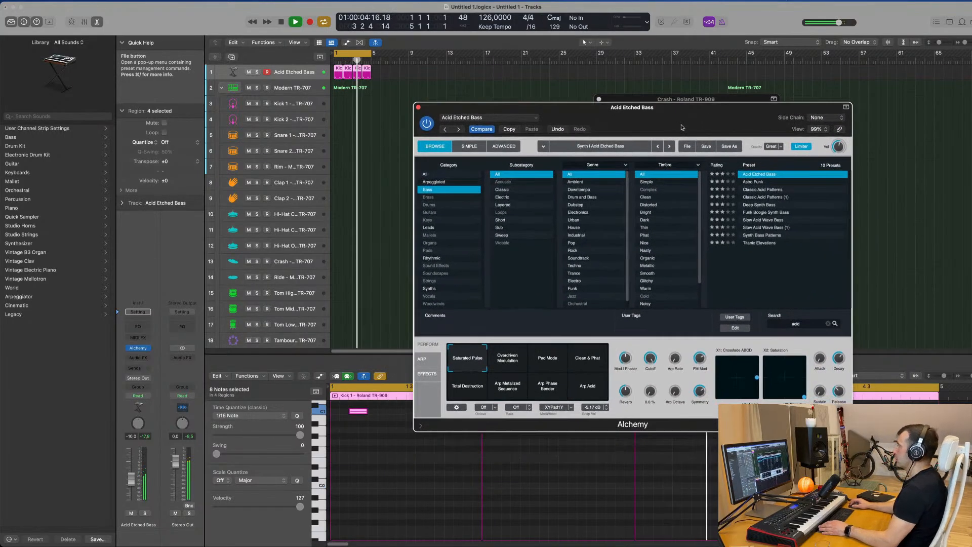
- Load the Astro Funk preset with its Tiny performance snapshot and raise the channel volume to about -3.5 dB
click(752, 183)
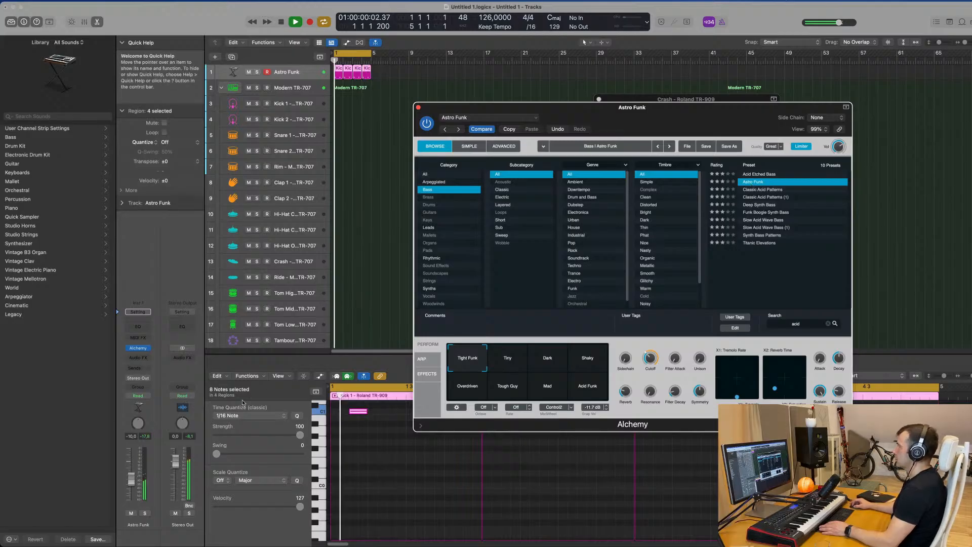
click(132, 479)
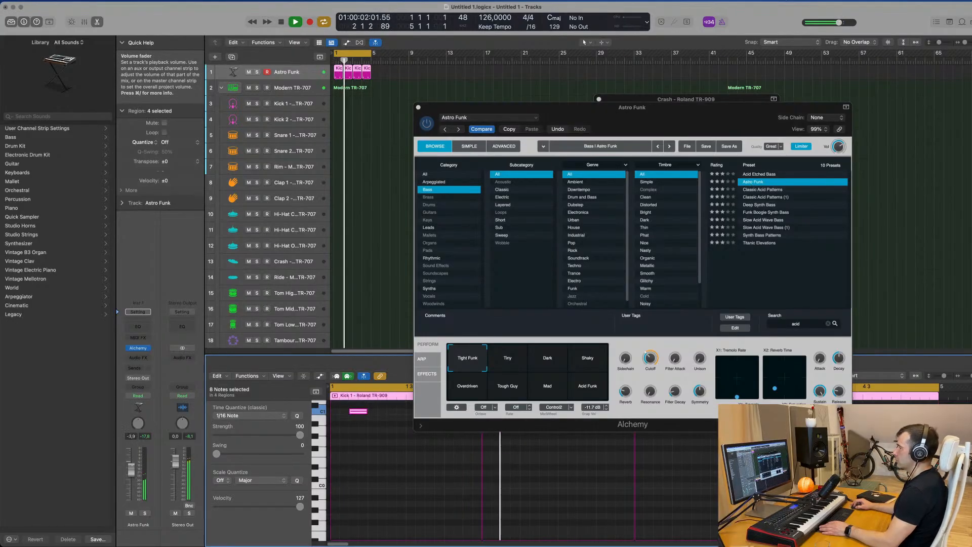
click(520, 370)
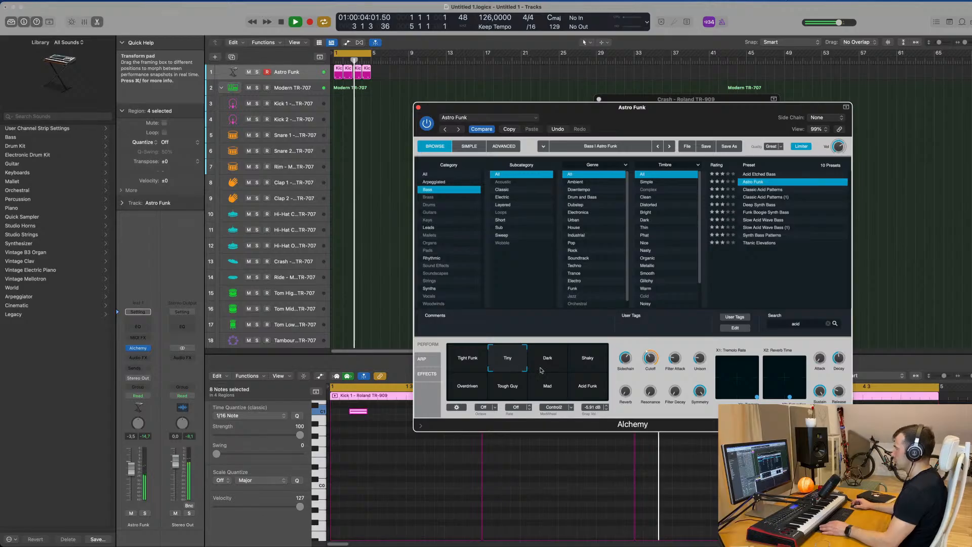
- Load the Classic Acid Patterns bass preset and set its arpeggiator mode to Off
click(774, 189)
drag(687, 117, 658, 93)
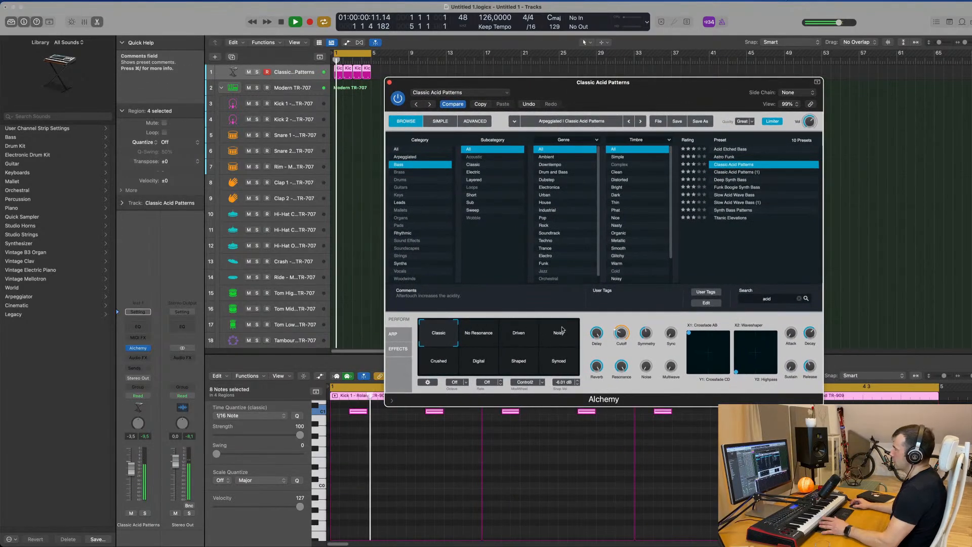
click(403, 335)
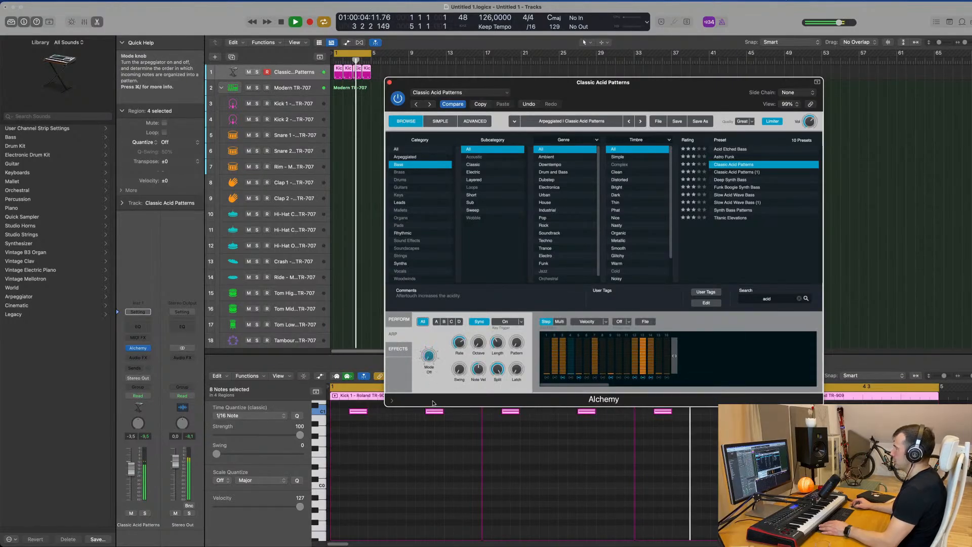
drag(617, 85, 704, 147)
click(485, 380)
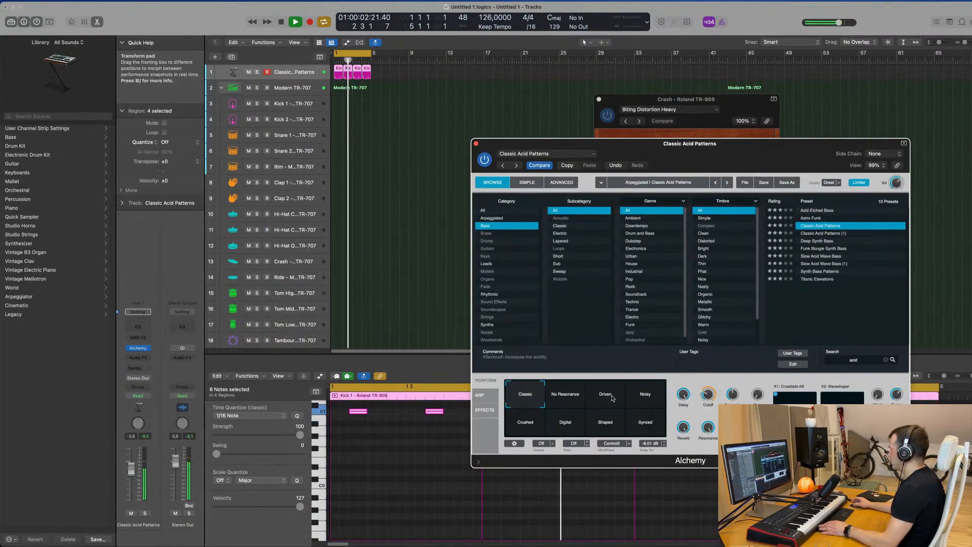
- Lower the bass channel volume to -12 dB, then choose the Driven performance snapshot and adjust its filter cutoff
click(207, 544)
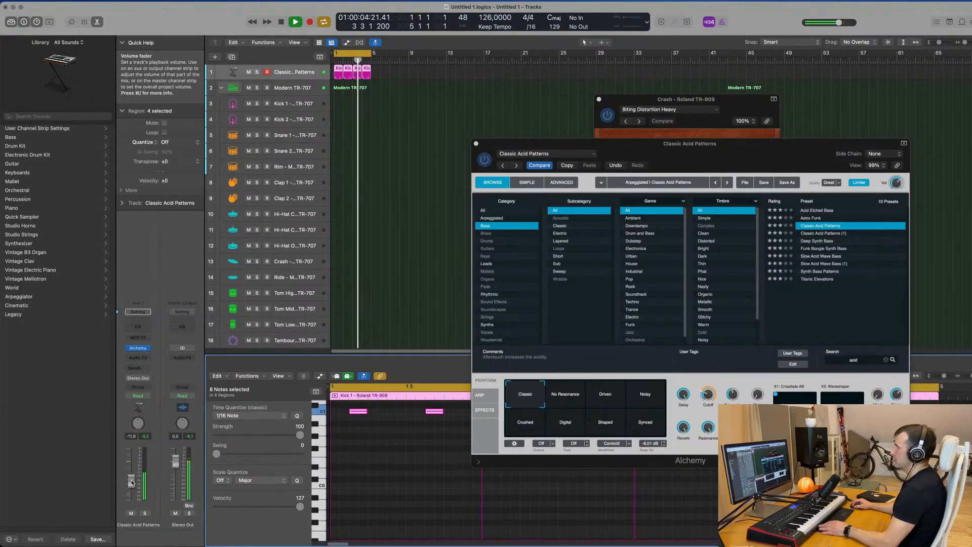
drag(703, 398, 707, 405)
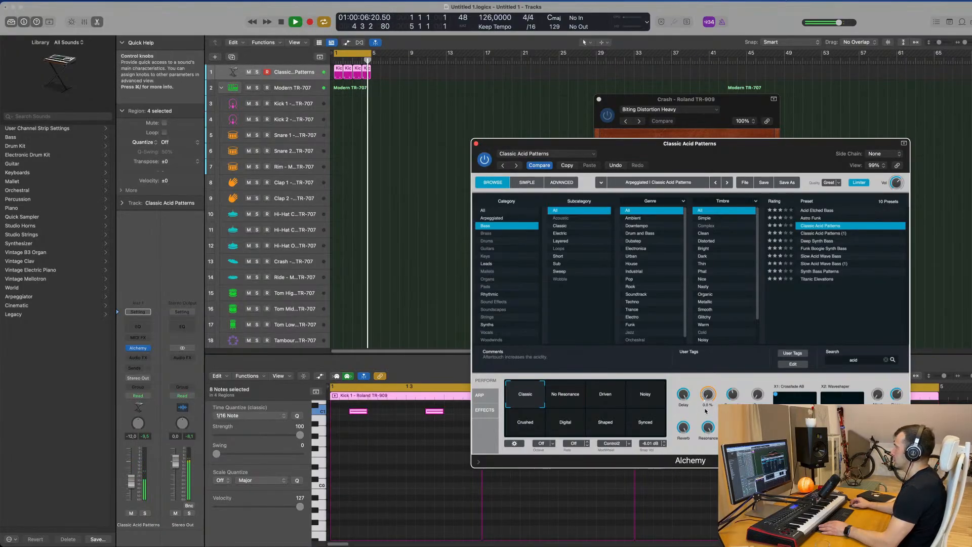
click(565, 395)
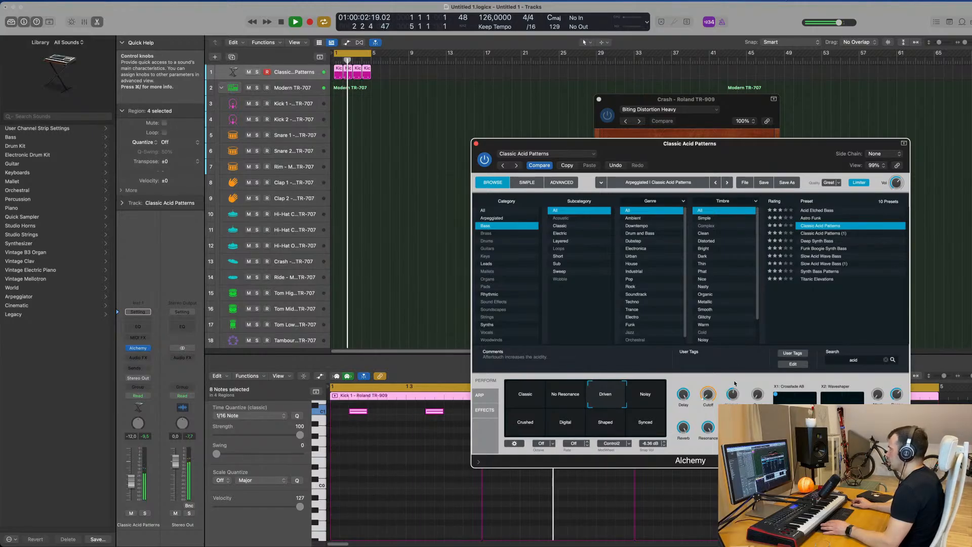
drag(705, 405, 710, 389)
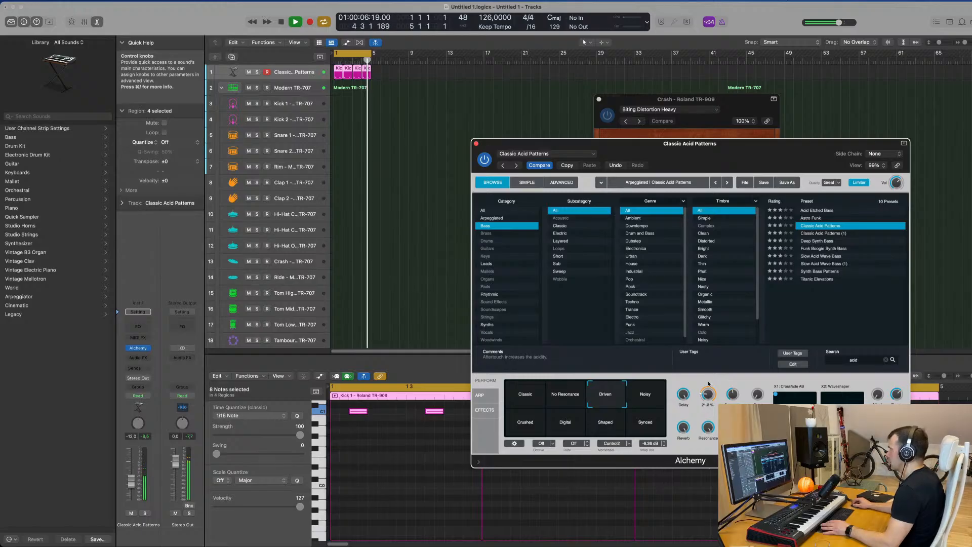
drag(708, 394, 703, 400)
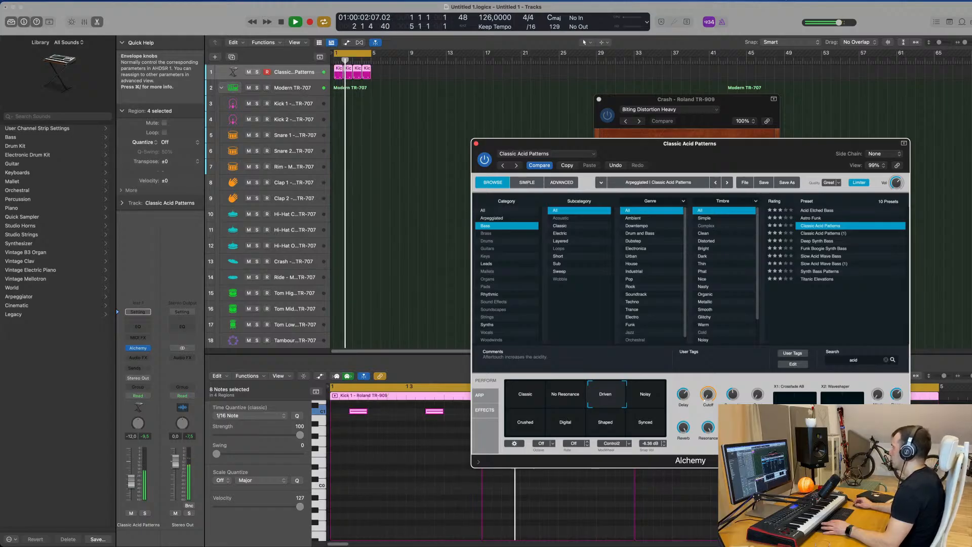
drag(828, 144, 854, 126)
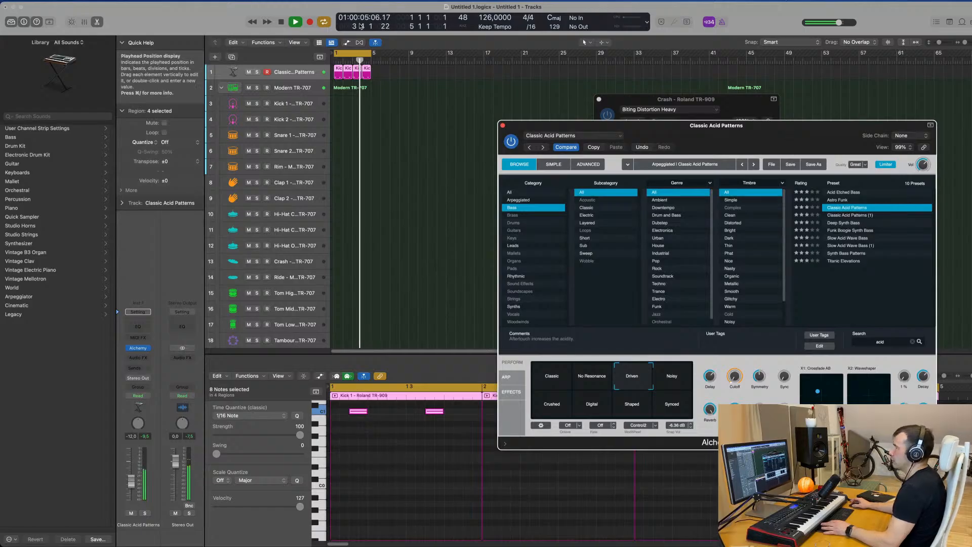
- Insert a Compressor on the bass track and side-chain it to Kick 1 of the Roland TR-909
click(291, 69)
click(138, 358)
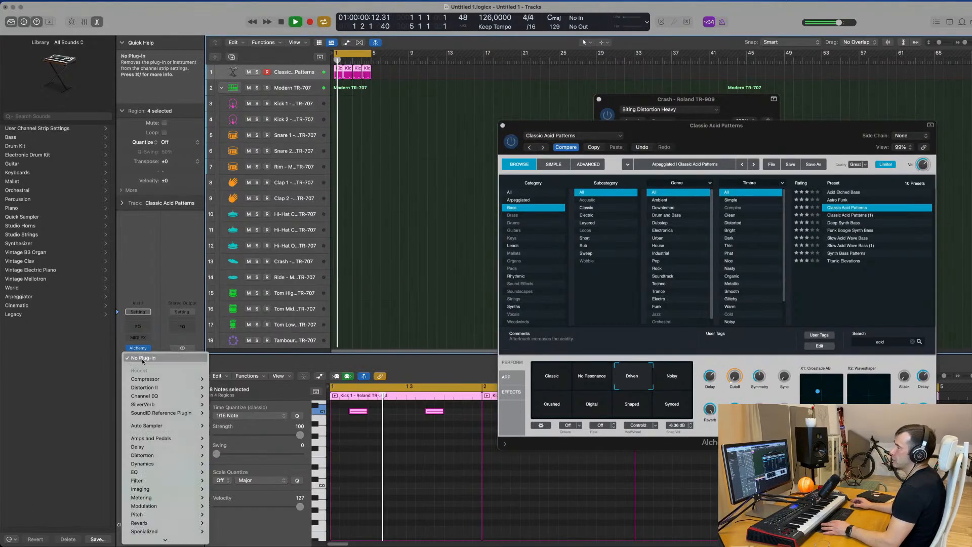
click(220, 379)
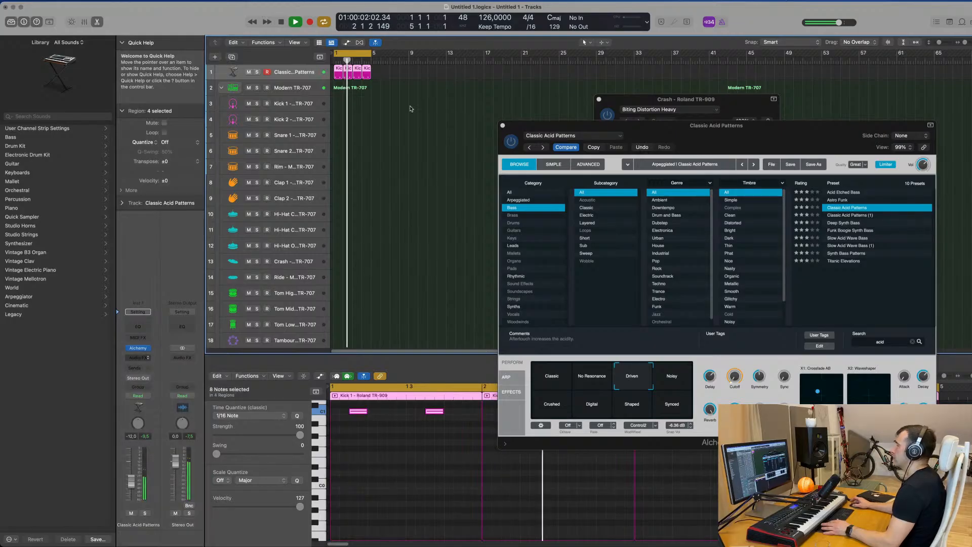
click(653, 112)
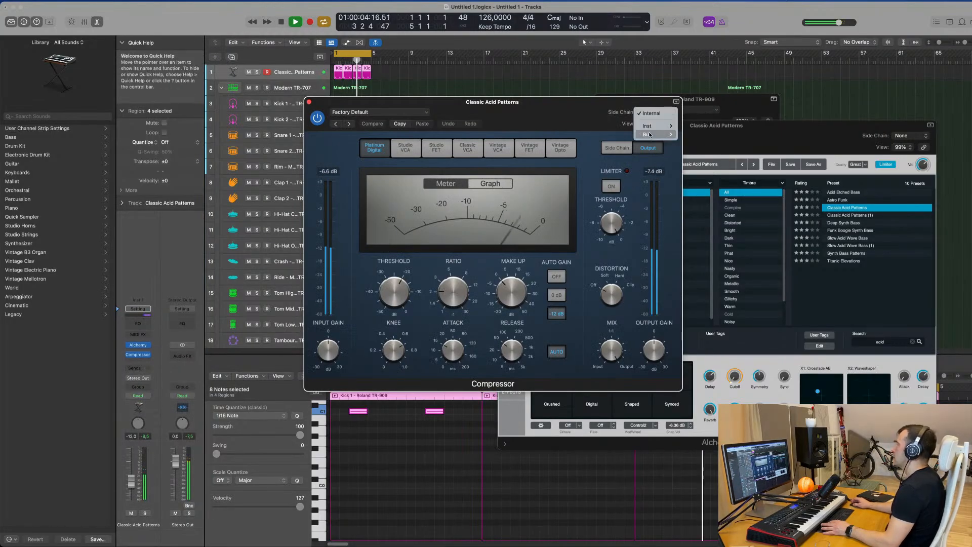
mouse_move(655, 128)
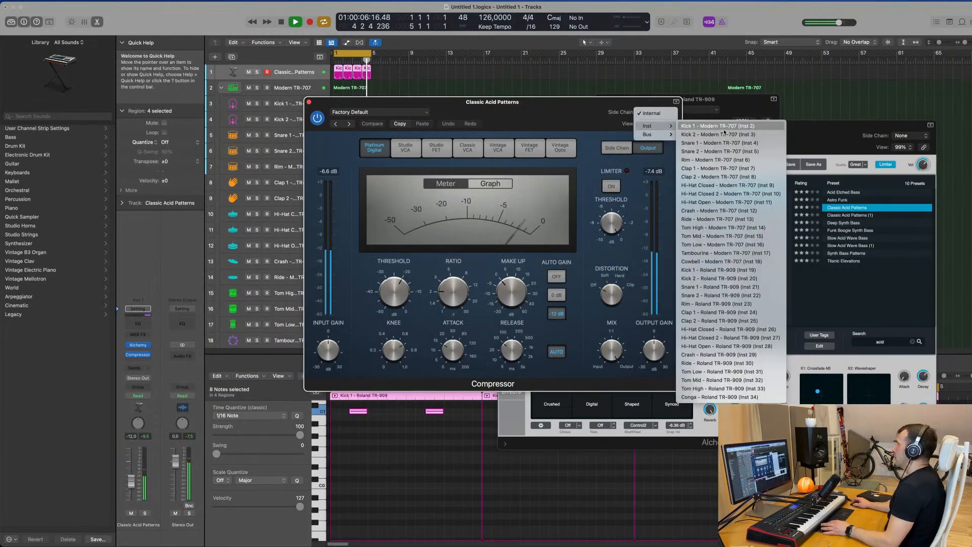
click(748, 270)
drag(580, 103, 681, 98)
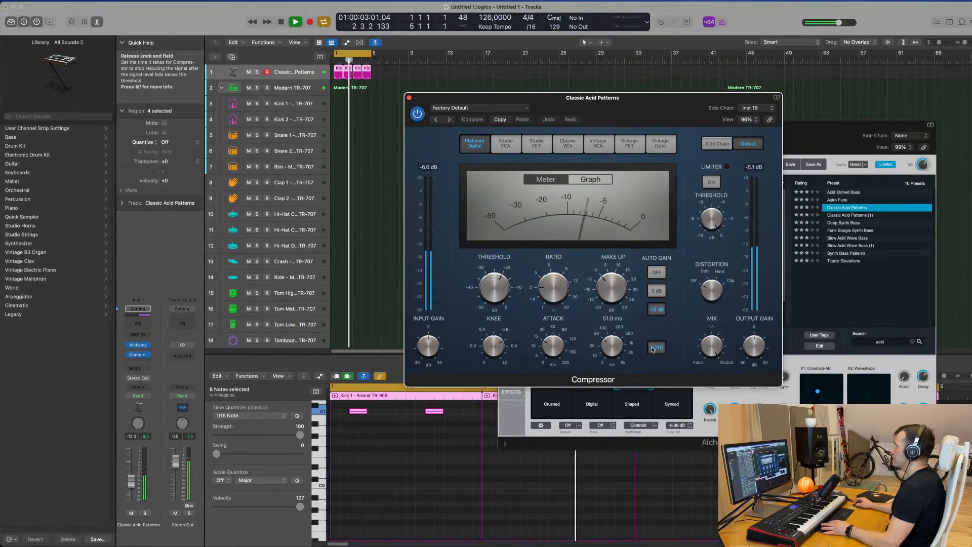
- Turn off the compressor's automatic release, adjust its ratio, and compare the bass with the compressor bypassed and active
click(655, 348)
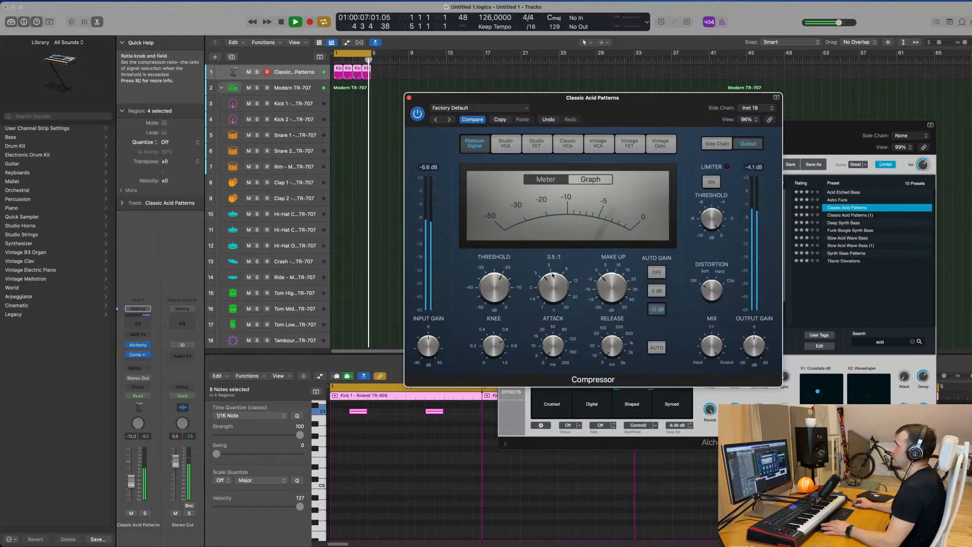
drag(553, 272, 559, 278)
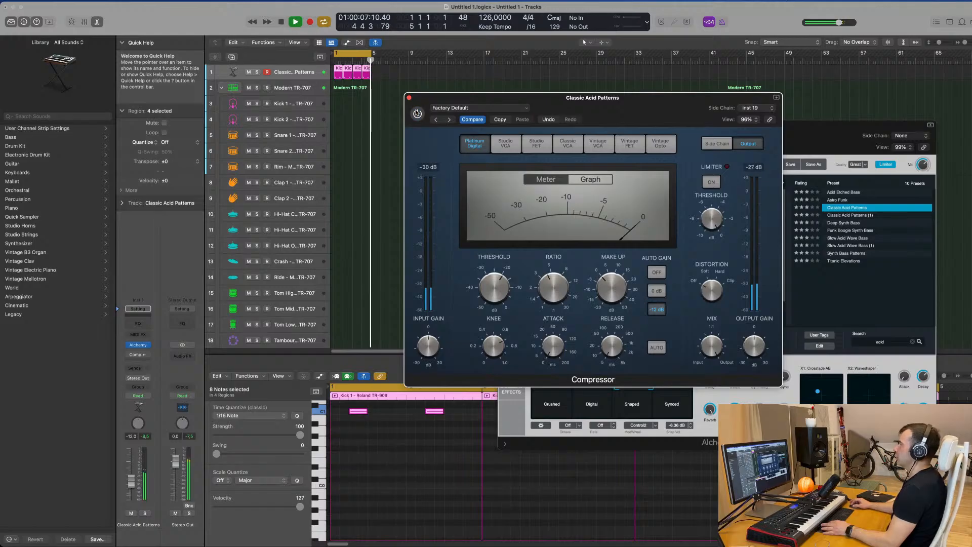
click(417, 113)
drag(439, 101, 449, 100)
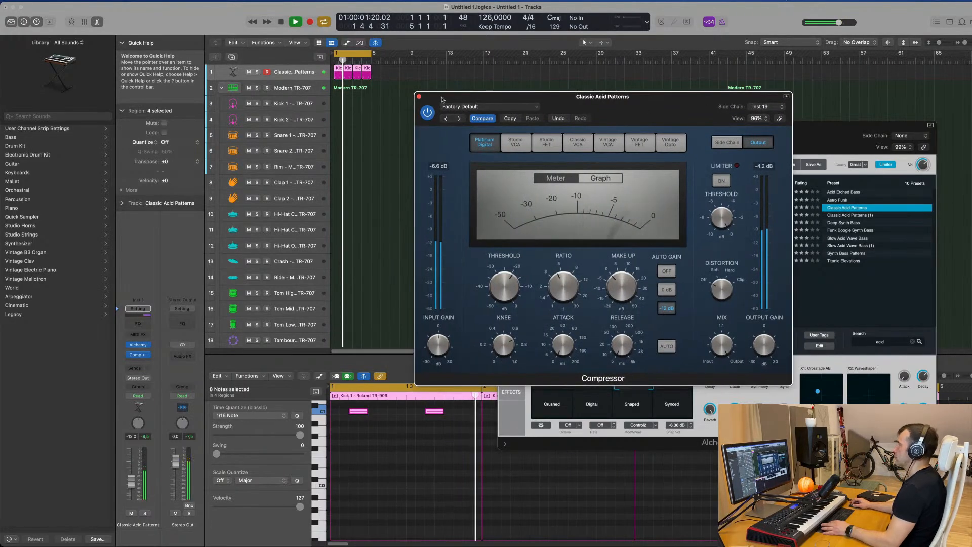
click(419, 97)
- Sweep the bass preset's filter cutoff and set its delay amount to about 61%
drag(735, 382, 739, 370)
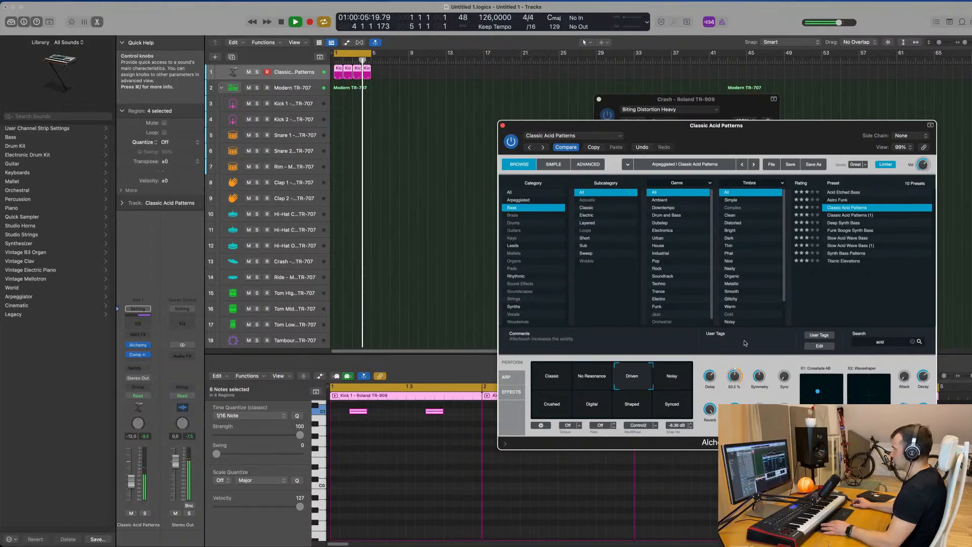
drag(741, 376, 740, 380)
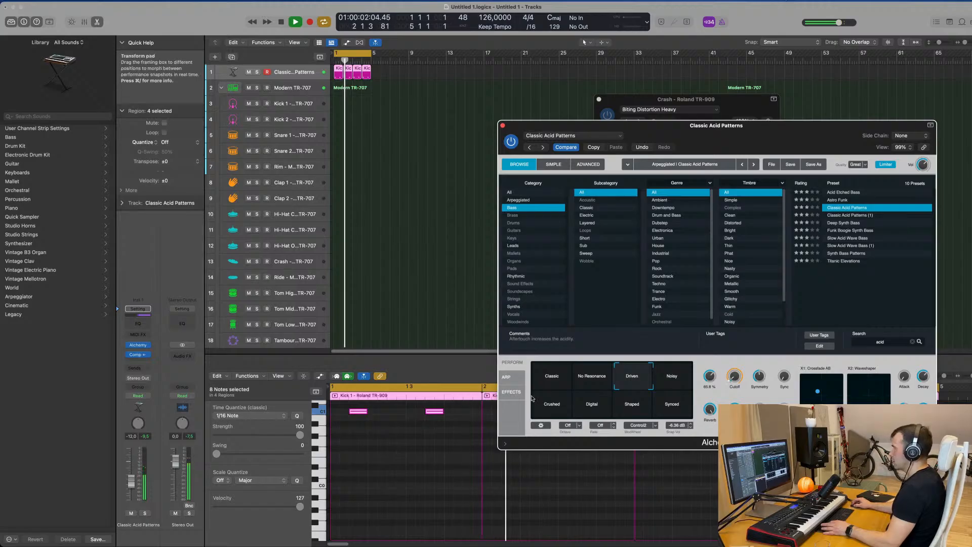
- Try the bass arpeggiator in Up mode with a 1/16 rate and pattern 8, and switch it back off
click(506, 377)
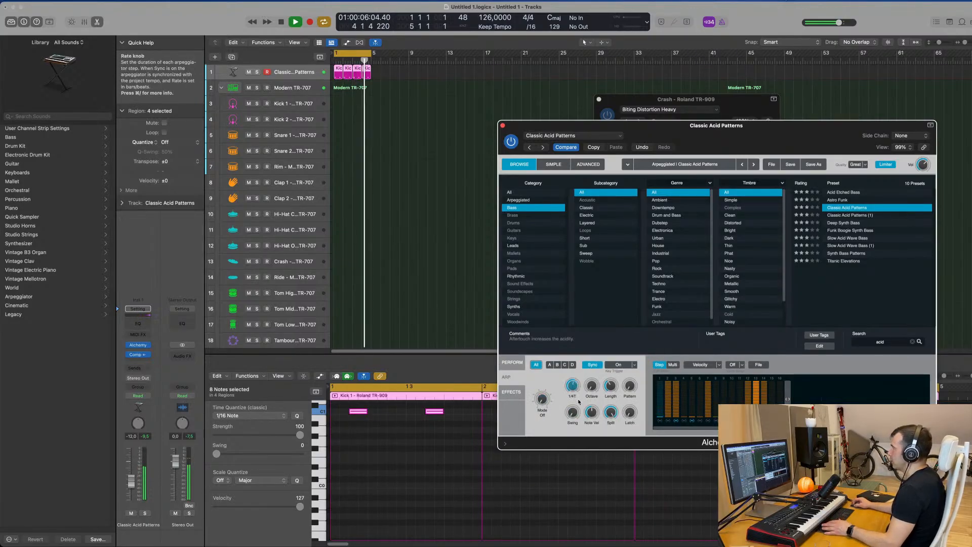
drag(542, 400, 534, 423)
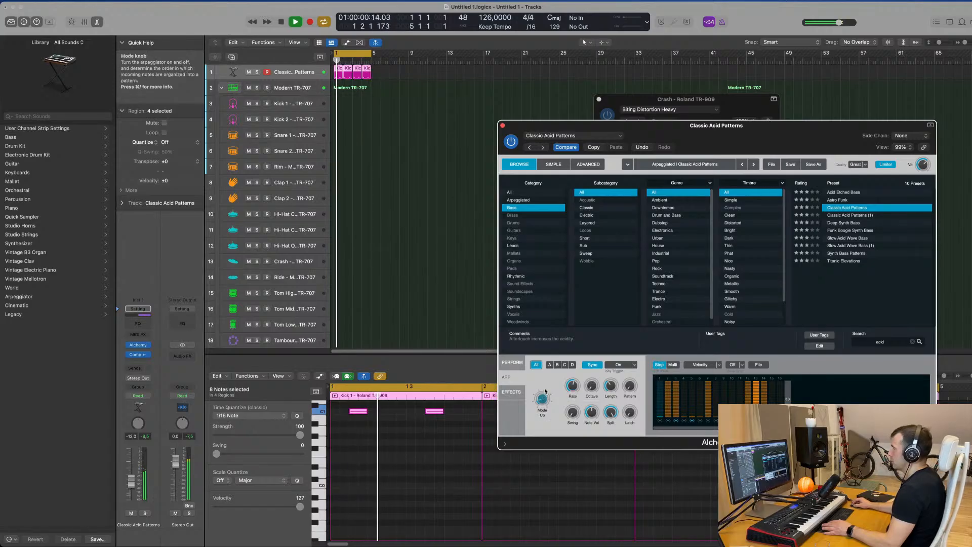
drag(684, 126, 593, 144)
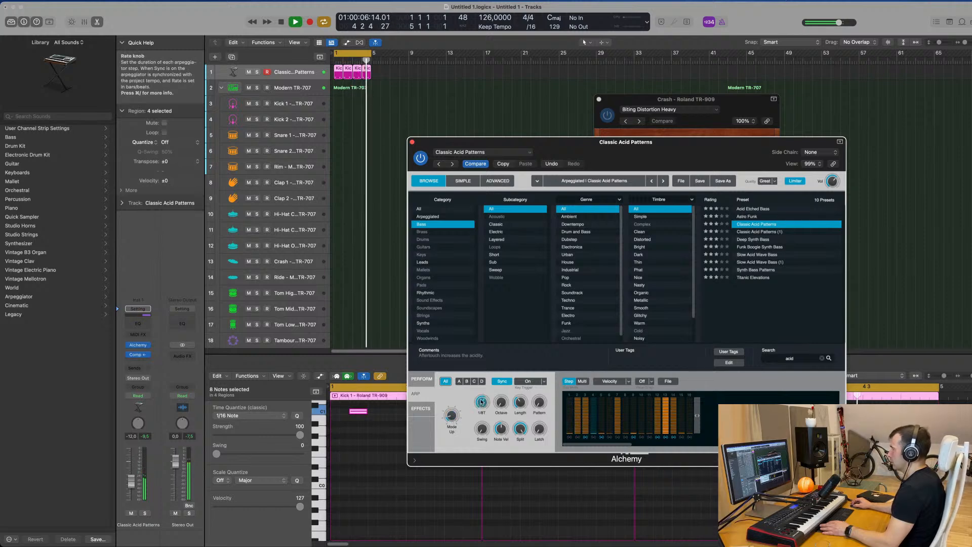
drag(625, 158, 629, 109)
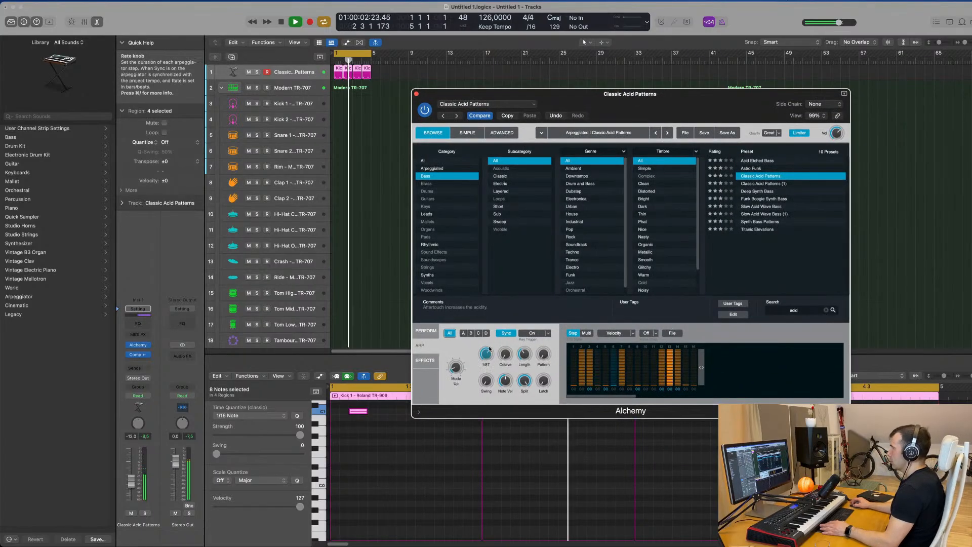
drag(487, 355, 487, 353)
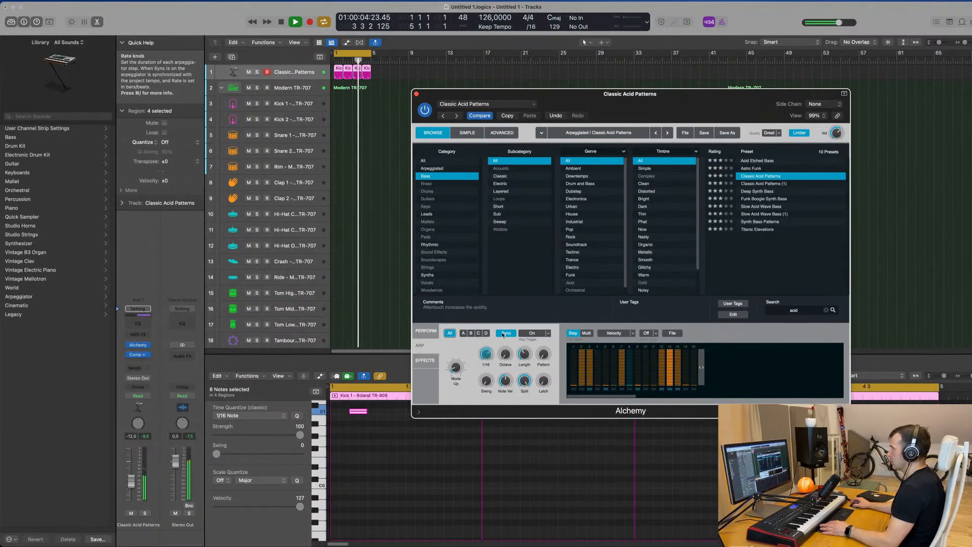
drag(700, 91, 741, 78)
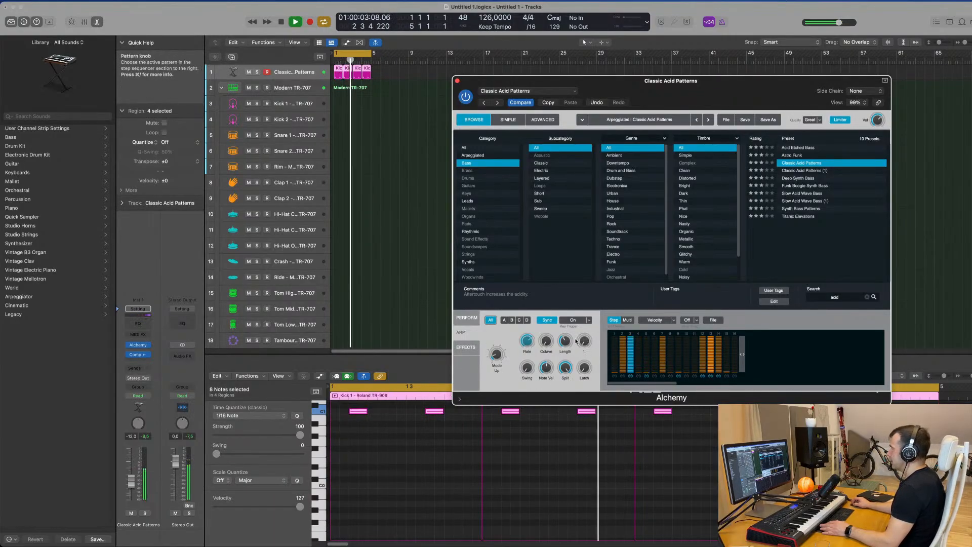
drag(584, 340, 582, 311)
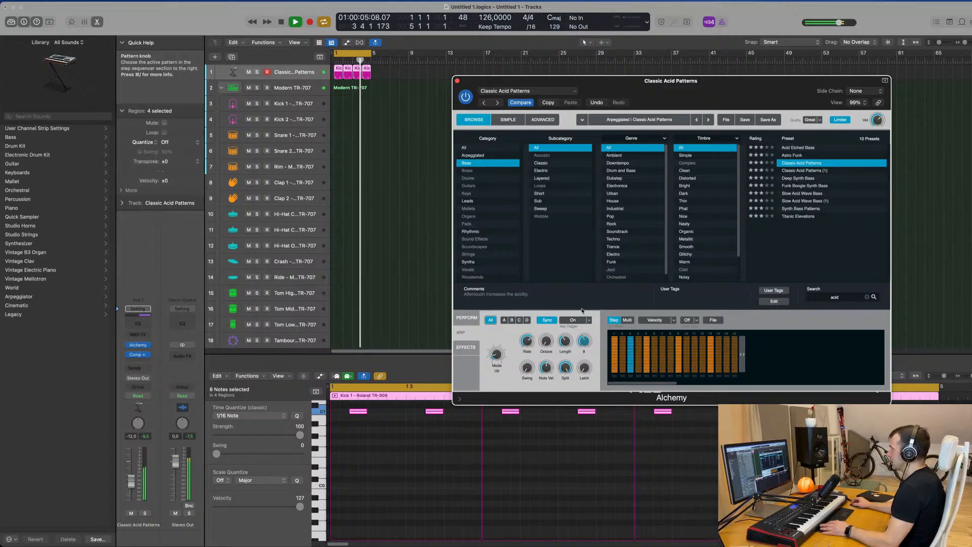
drag(686, 92, 646, 86)
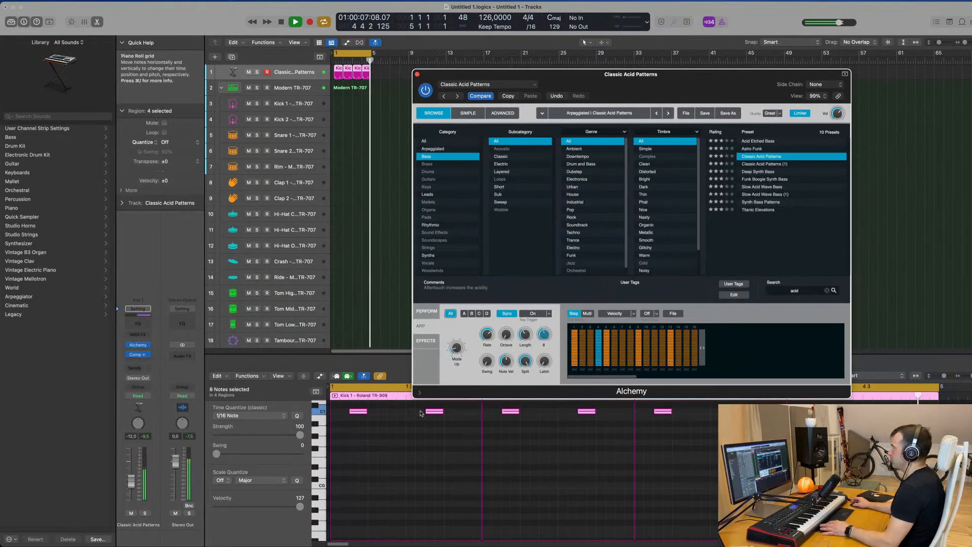
drag(480, 333, 493, 332)
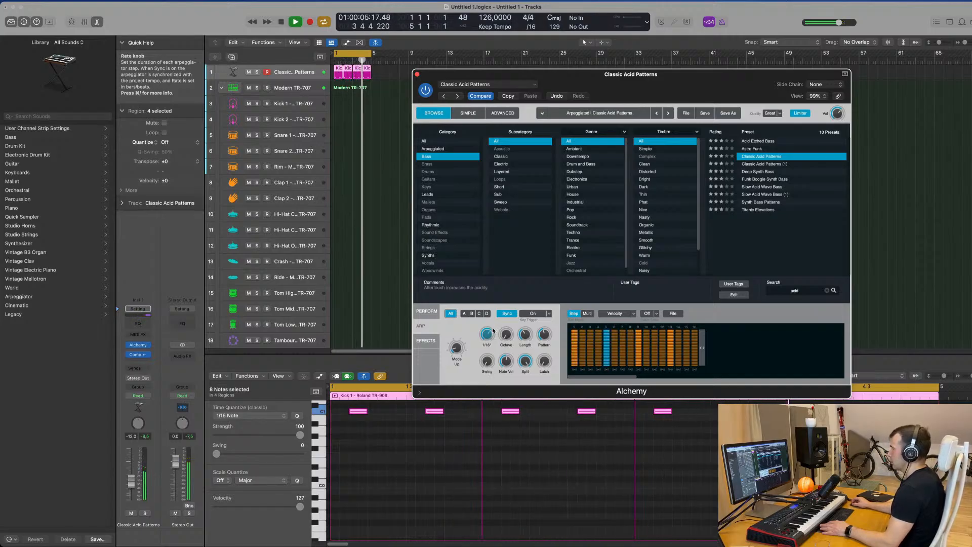
drag(494, 325, 487, 434)
drag(457, 348, 458, 498)
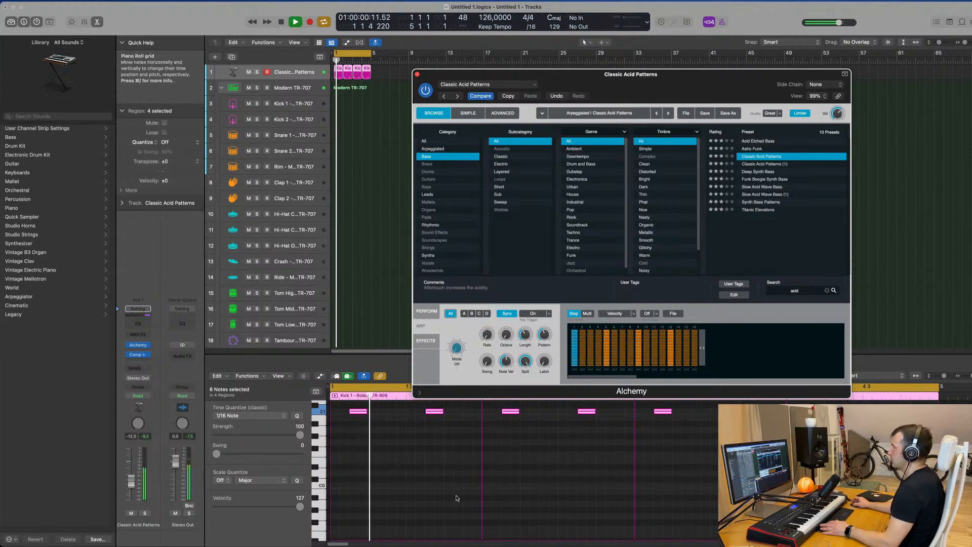
- Open the bass preset's effects rack and adjust the Phaser's rate, depth, spread and mix while the loop plays
click(426, 341)
drag(640, 78, 630, 41)
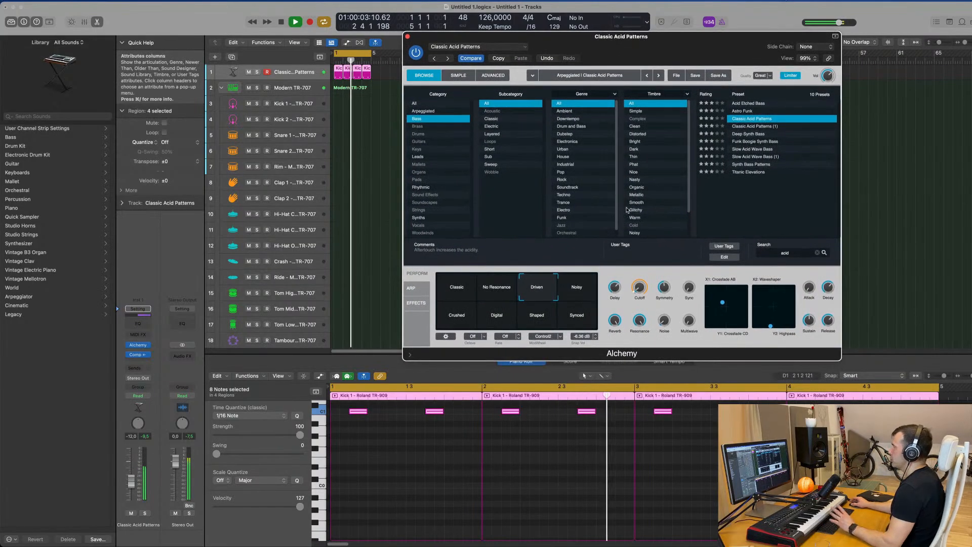
click(417, 303)
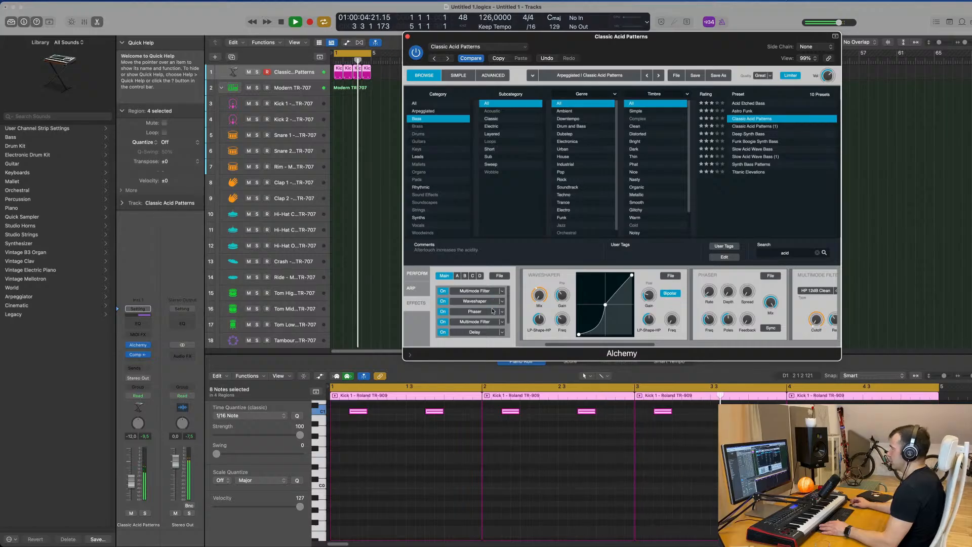
click(493, 312)
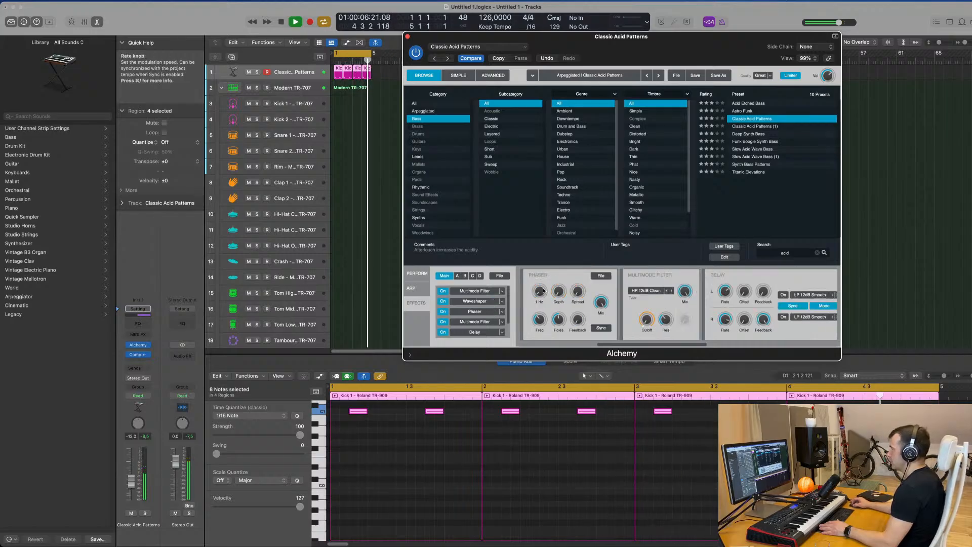
drag(547, 296, 550, 289)
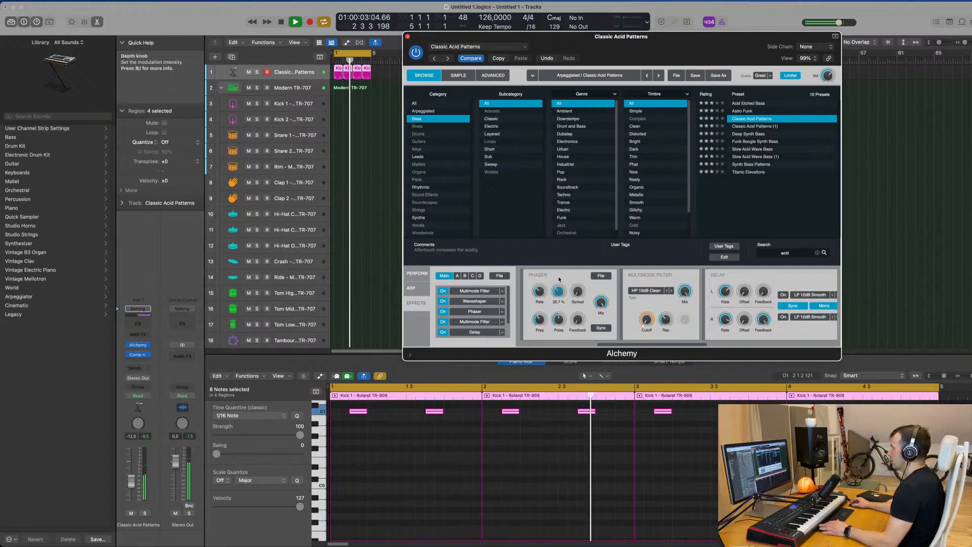
drag(560, 297, 560, 305)
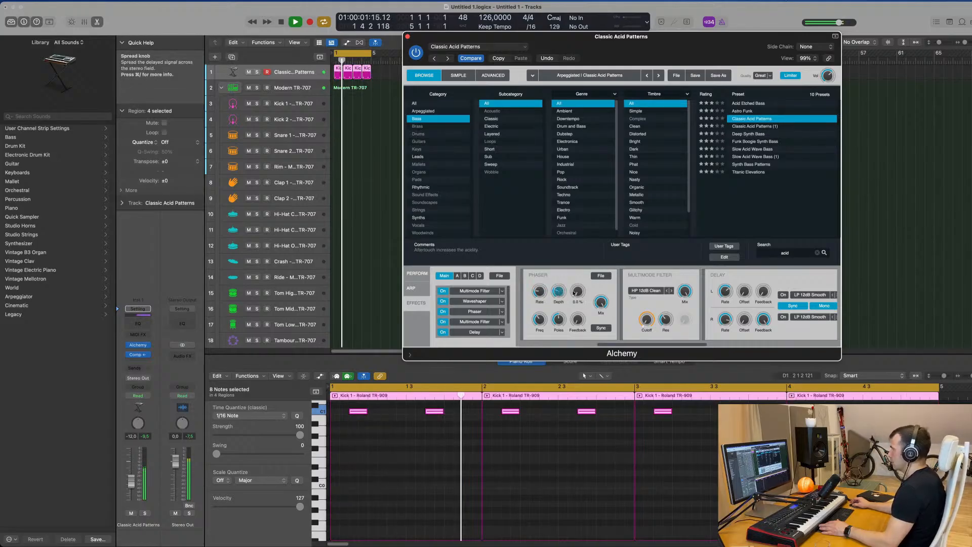
drag(606, 305, 606, 338)
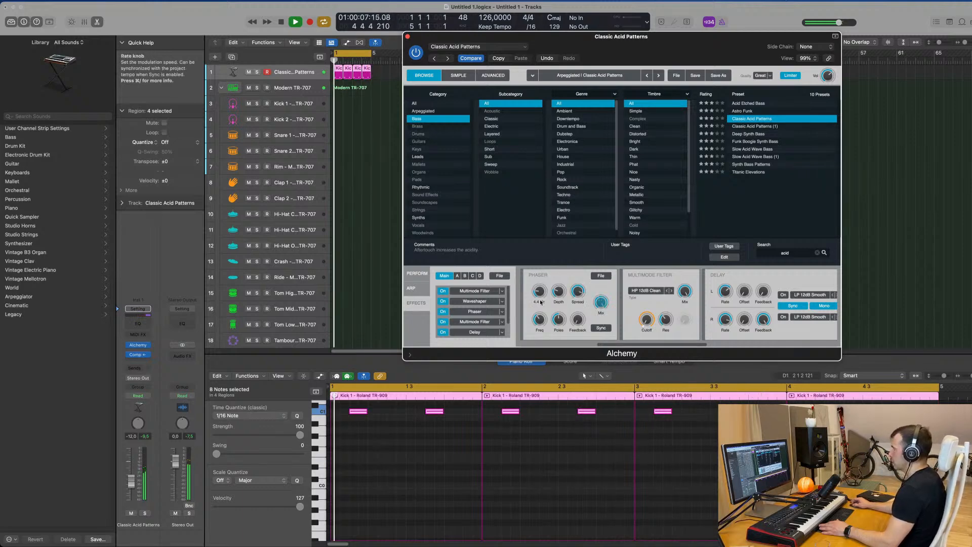
- Sync the Phaser to the project tempo and shape its rate, depth, poles, feedback and frequency
mouse_move(542, 297)
mouse_down()
mouse_move(558, 226)
mouse_move(550, 300)
mouse_up()
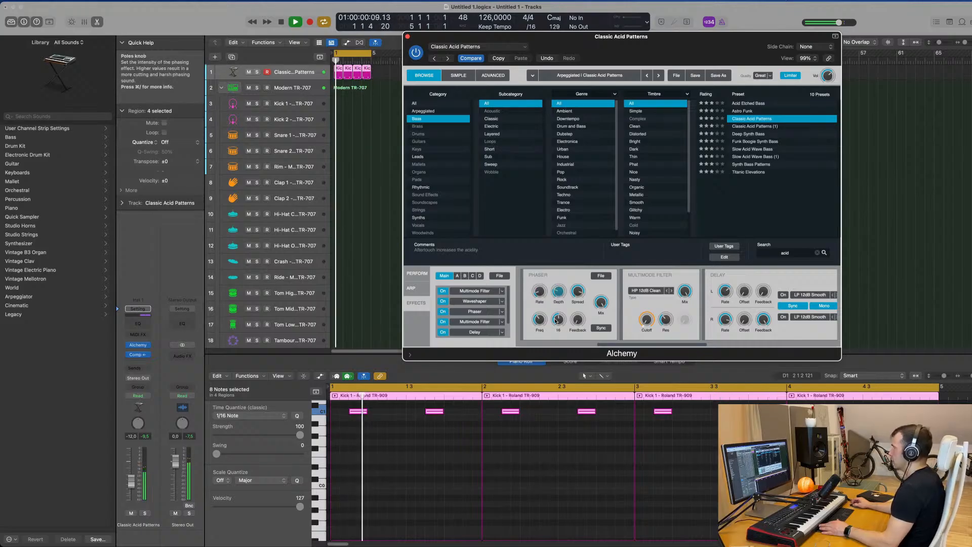
drag(578, 324, 580, 296)
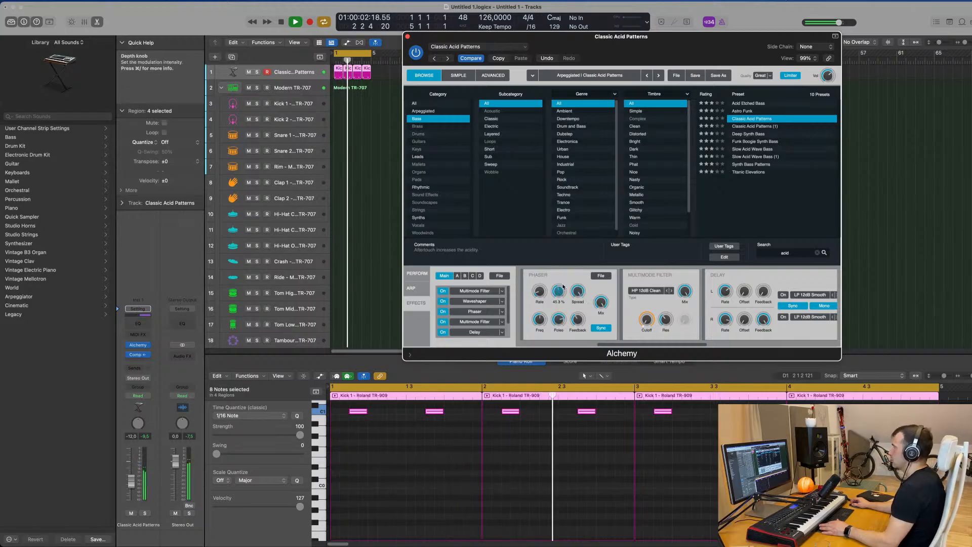
drag(558, 294, 560, 291)
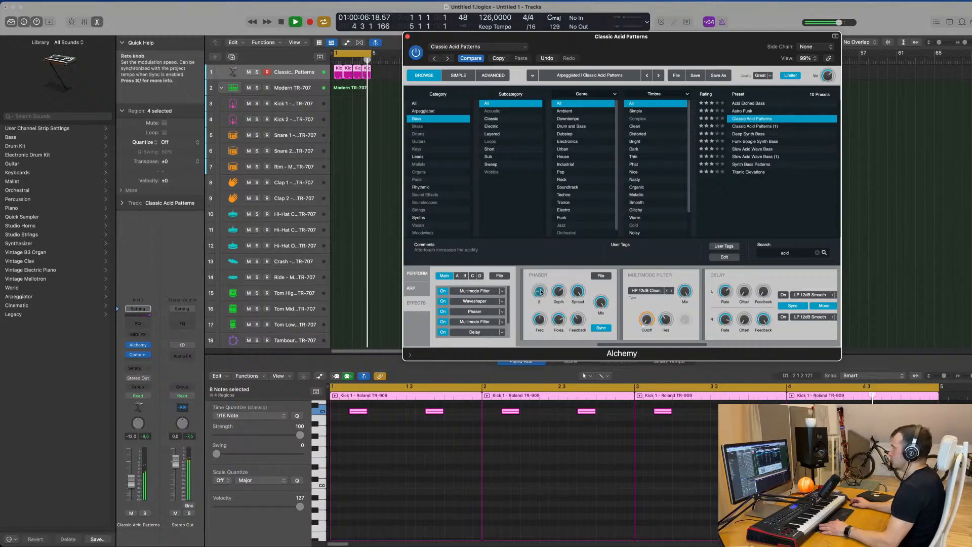
mouse_move(544, 287)
mouse_down()
mouse_move(542, 277)
mouse_move(540, 292)
mouse_up()
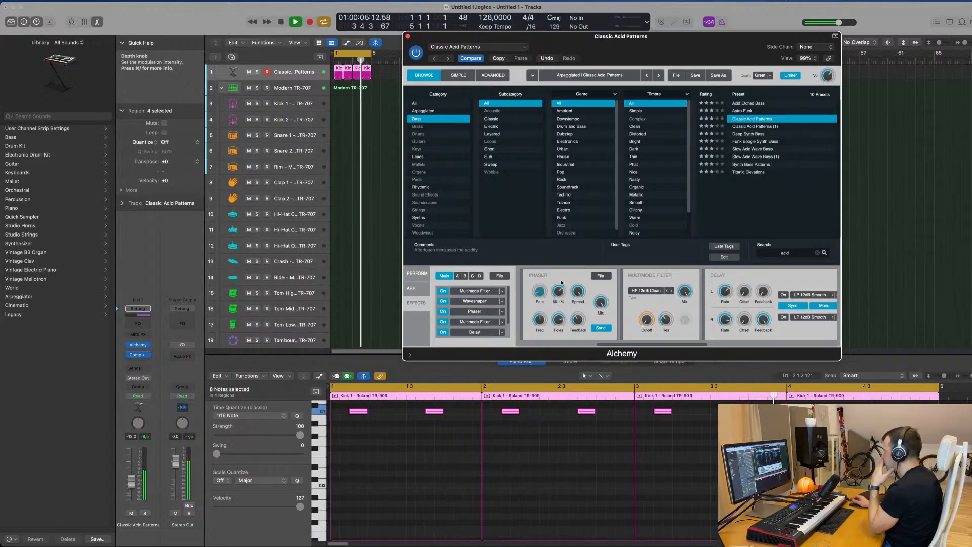
mouse_move(560, 321)
mouse_down()
mouse_move(568, 375)
mouse_move(567, 304)
mouse_up()
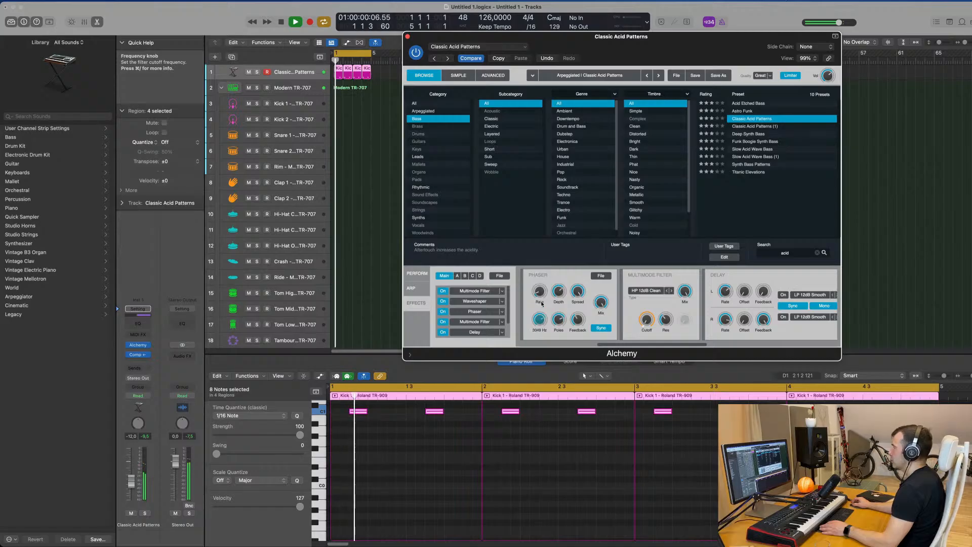
drag(544, 297, 545, 288)
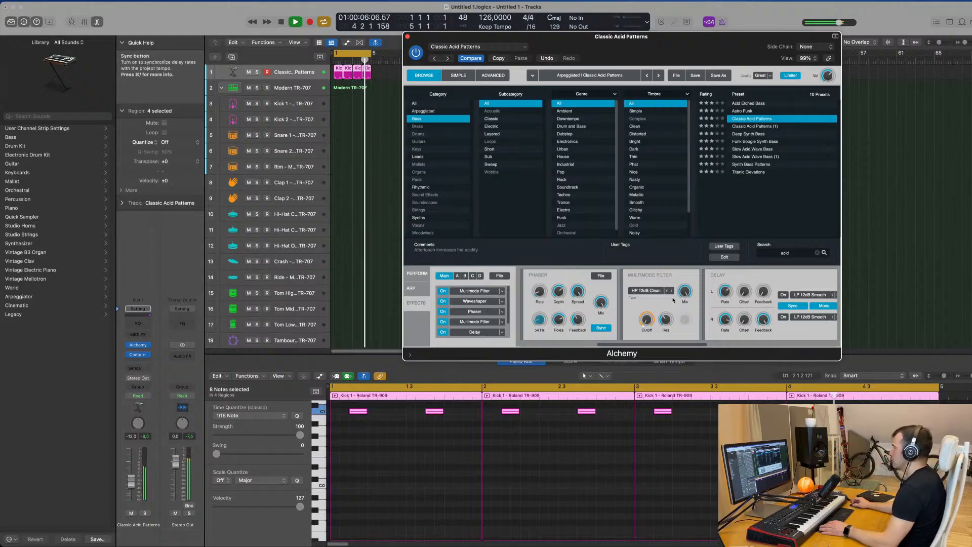
- Adjust the Delay effect's left-channel feedback and try its left and right filters on and off
drag(648, 298, 651, 281)
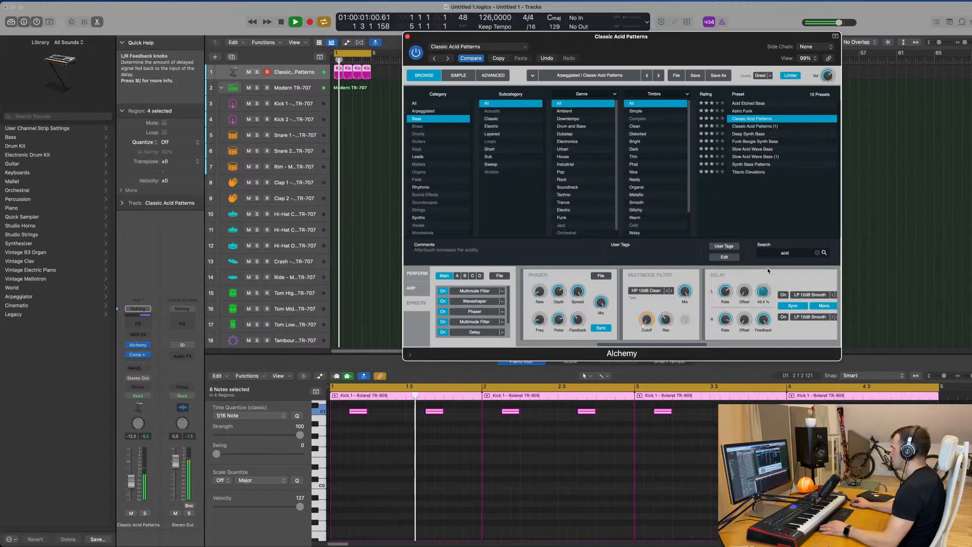
click(783, 295)
click(784, 318)
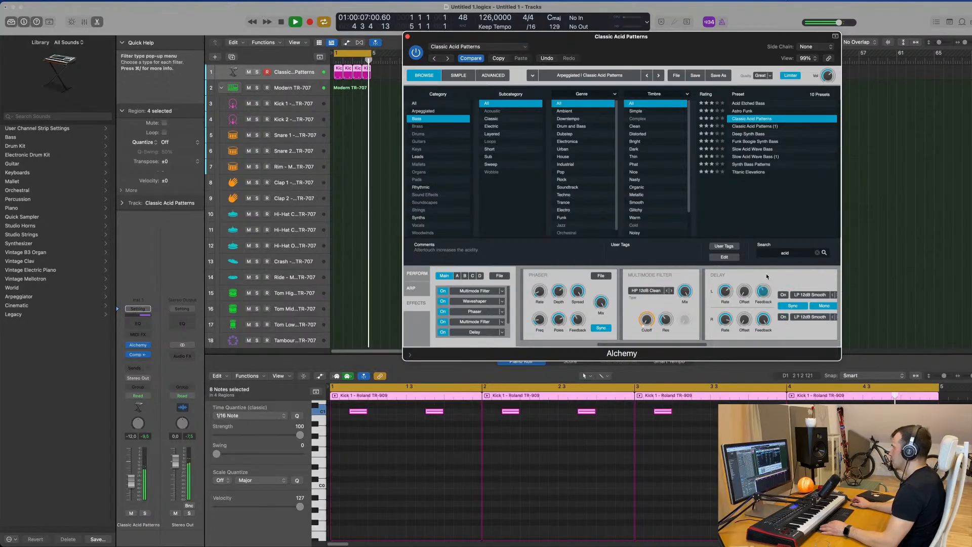
- Keep the first Multimode Filter on HP 12dB Smooth, adjust its cutoff and resonance, and set its drive to about 32%
scroll(742, 282, right, 5)
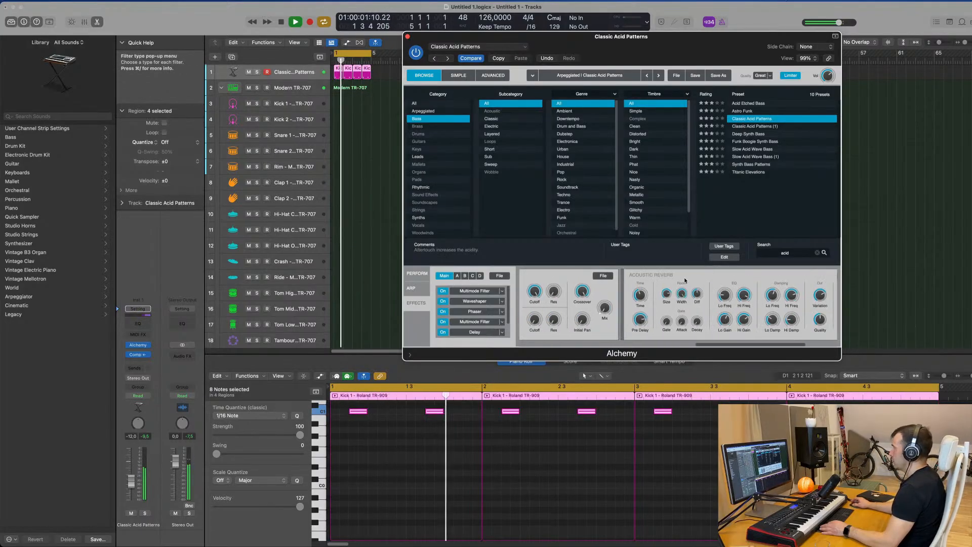
scroll(686, 278, left, 8)
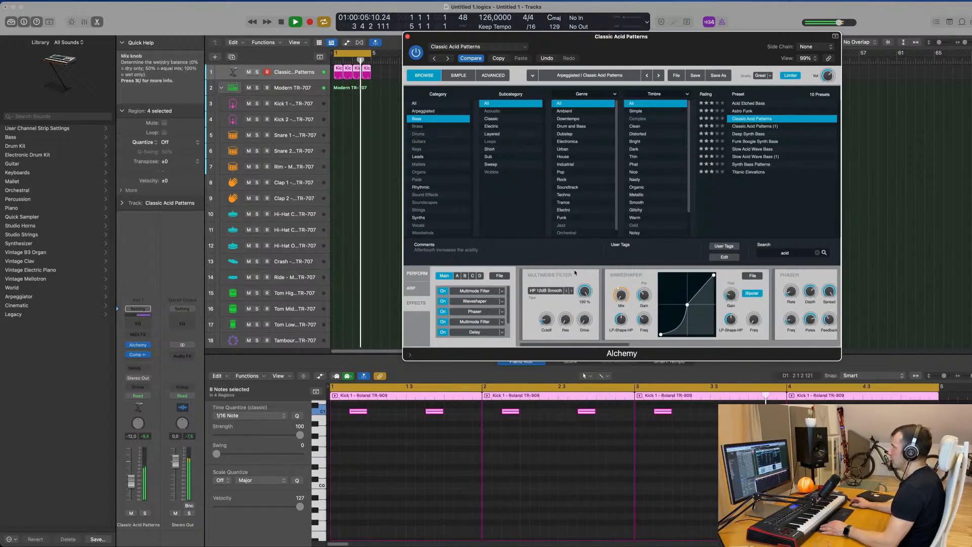
click(538, 291)
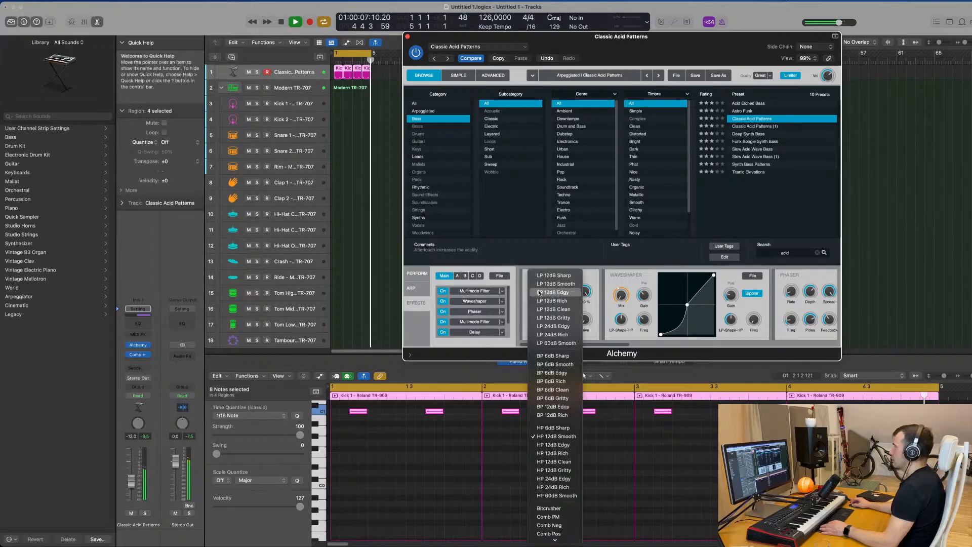
click(519, 310)
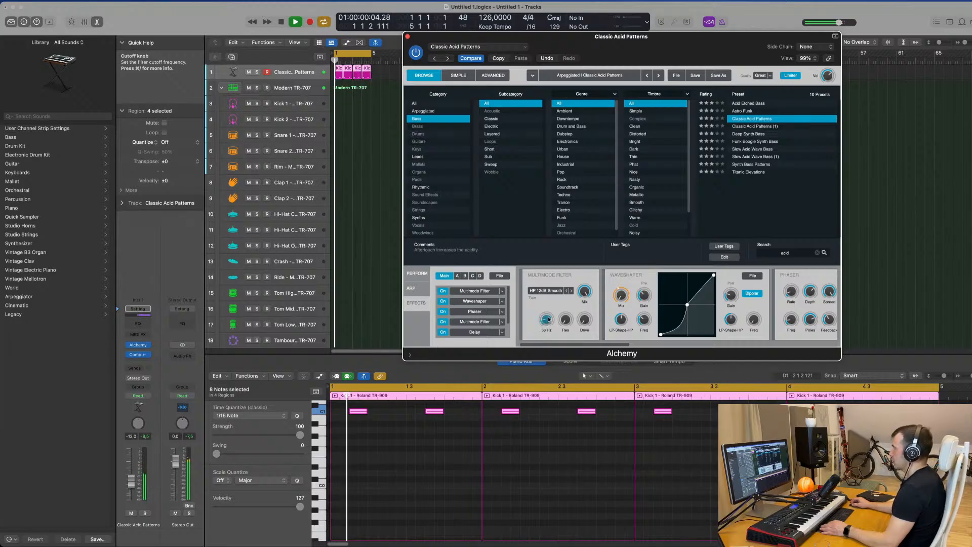
drag(565, 300, 586, 320)
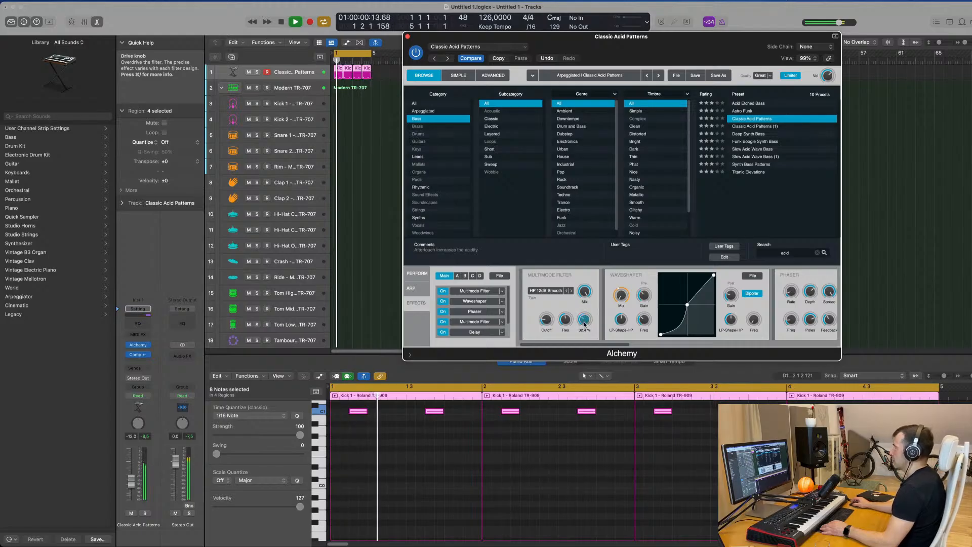
- Adjust the bass preset's envelope decay and release in the performance controls and set its cutoff to about 16.5%
click(416, 274)
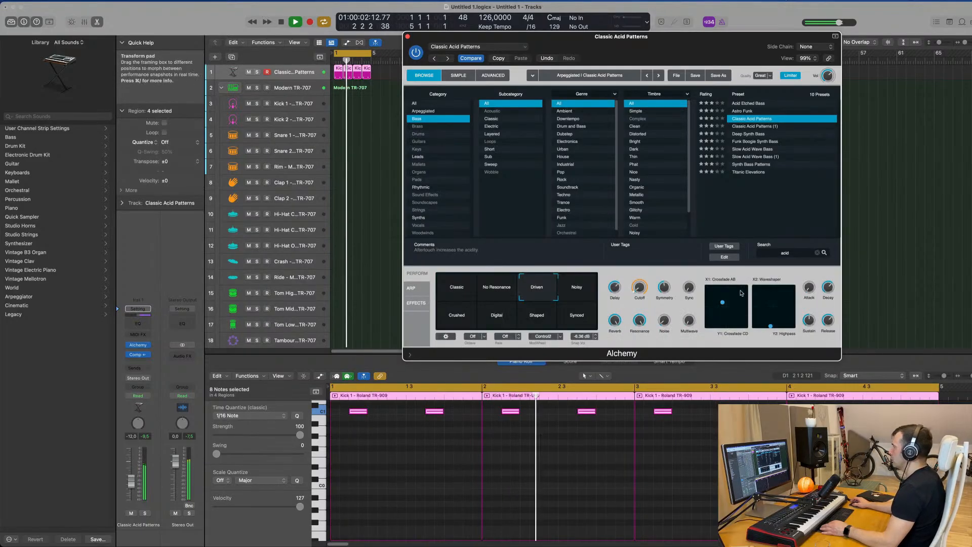
drag(833, 329, 830, 326)
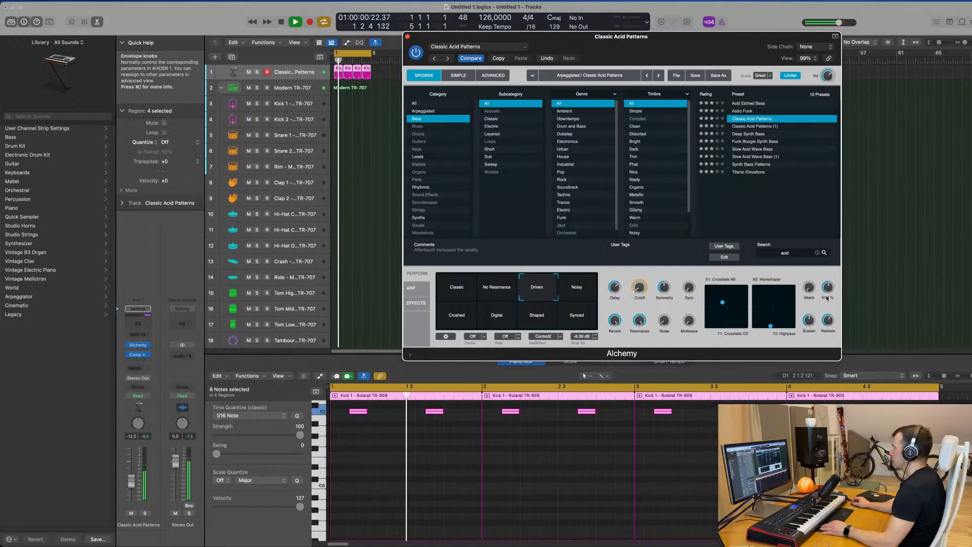
drag(640, 290, 641, 288)
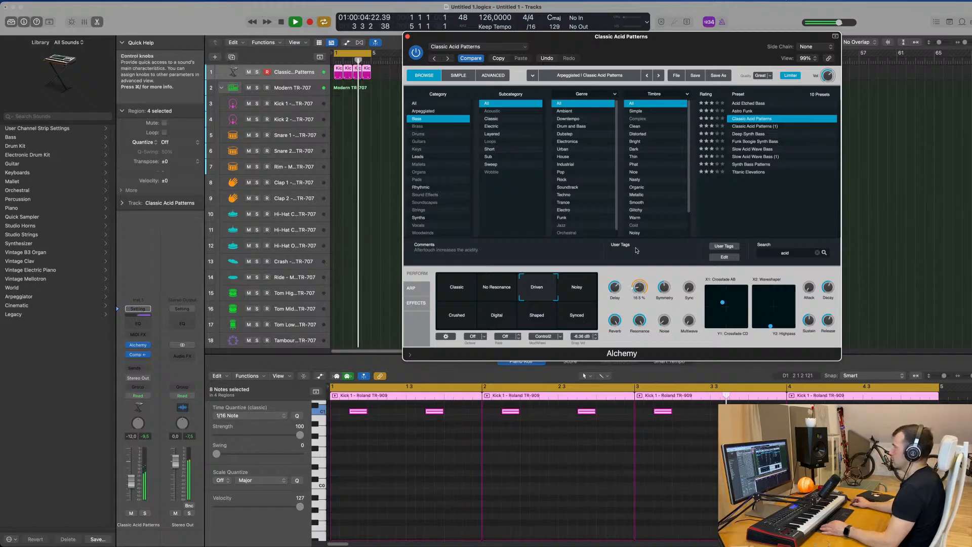
drag(661, 50, 640, 130)
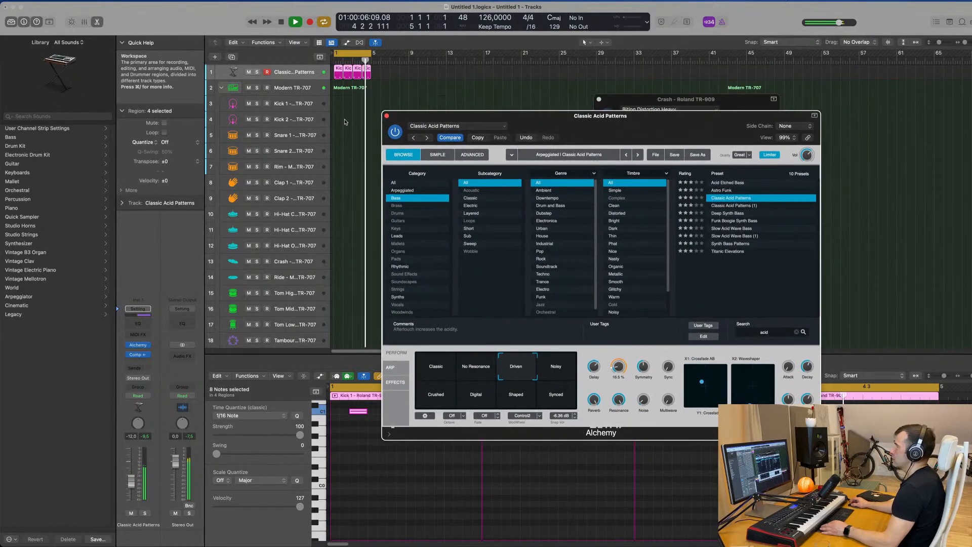
- Close the Alchemy window and set the bass track's volume to -14.4 dB
click(387, 116)
drag(131, 485, 131, 485)
- Place the first-bar Crash region of the Roland TR-909 on its Hi-Hat Closed 2 track
scroll(395, 210, down, 5)
scroll(422, 213, down, 6)
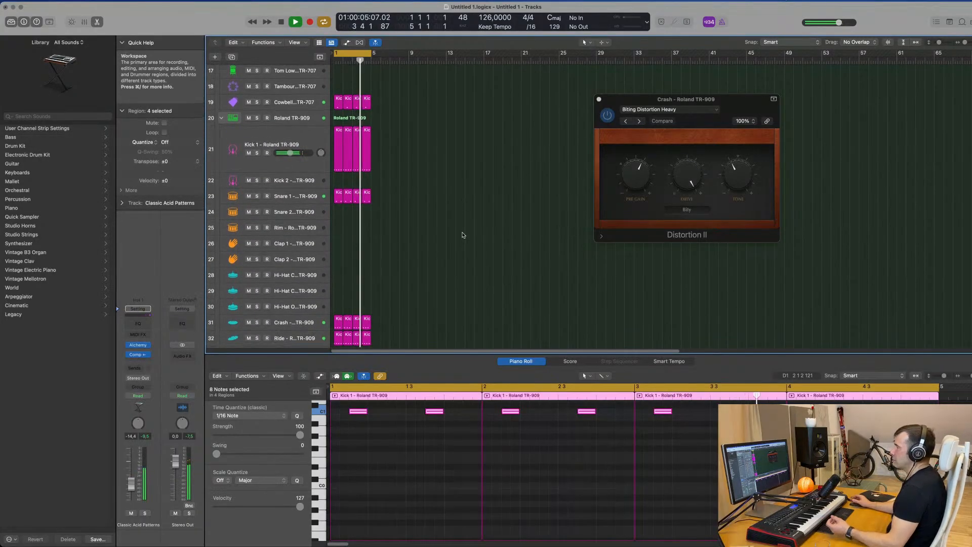
scroll(390, 300, down, 2)
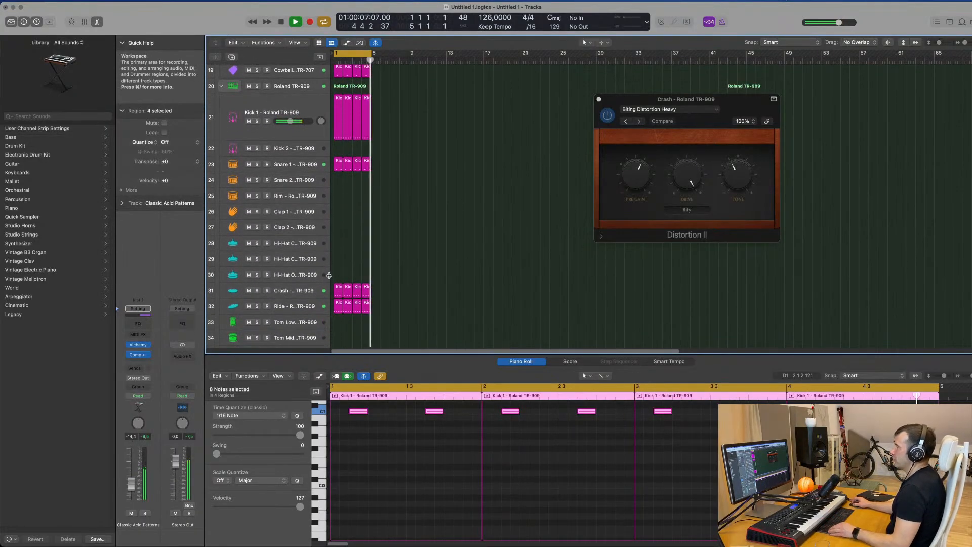
drag(338, 291, 338, 261)
key(space)
- Select the four off-beat notes in the hi-hat region, copy them to the following sixteenths, and play the pattern
drag(340, 446, 501, 483)
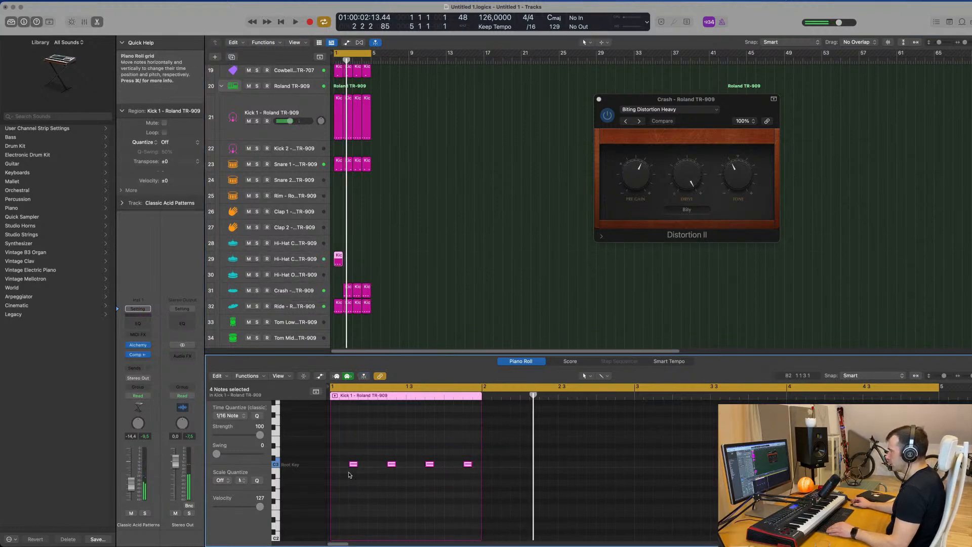
mouse_move(353, 466)
mouse_down()
mouse_move(342, 466)
mouse_move(363, 466)
mouse_up()
key(space)
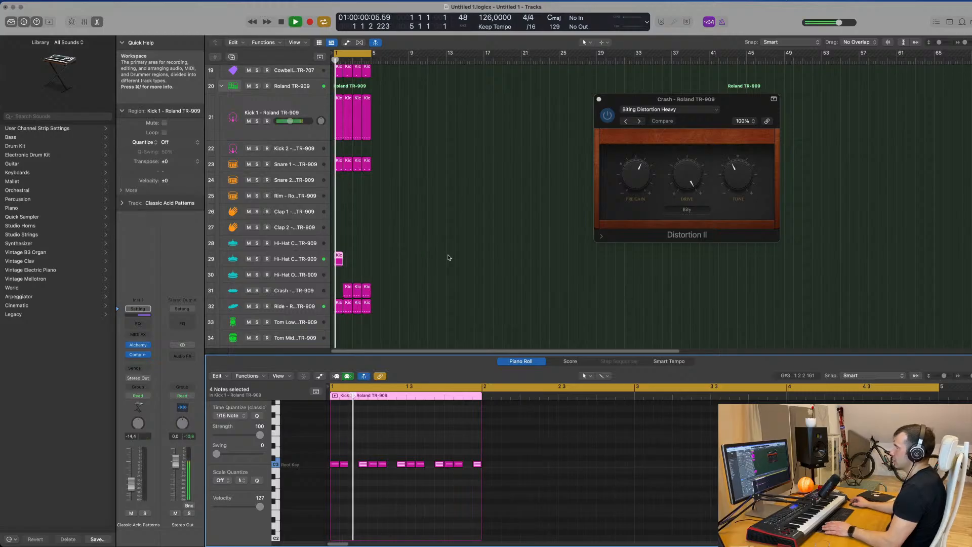
- Restore the first-bar region on the TR-909 Crash track
drag(352, 288, 338, 291)
key(super+z)
click(375, 283)
- Copy the four selected hi-hat notes one sixteenth earlier to fill every sixteenth of the bar, and audition it
click(337, 260)
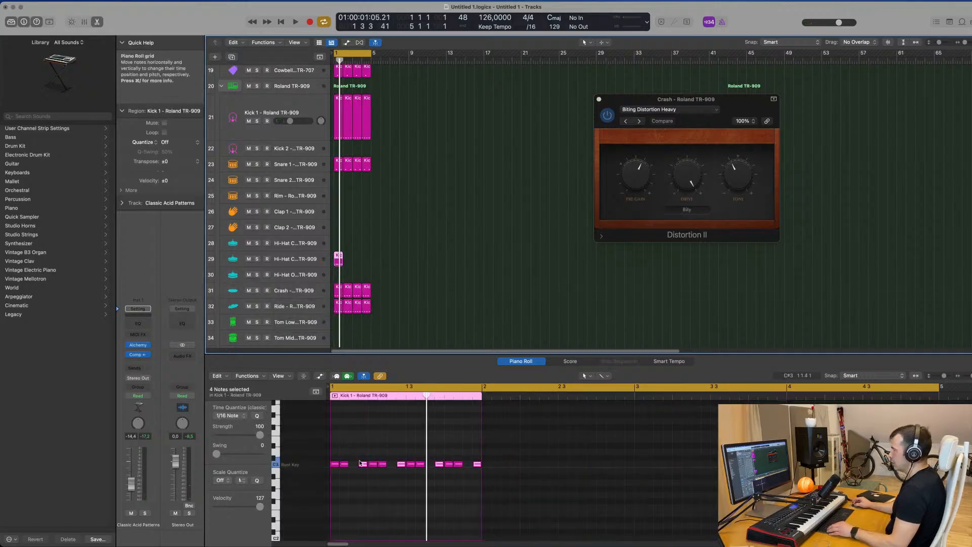
drag(363, 466, 353, 467)
key(space)
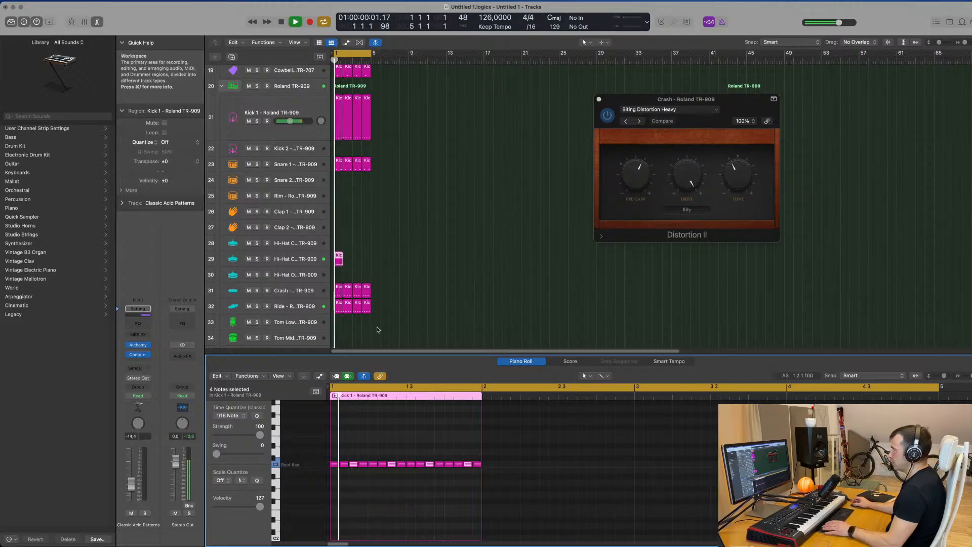
key(space)
- Repeat the one-bar hi-hat region three times to fill all four bars, and play the loop
drag(384, 266, 319, 263)
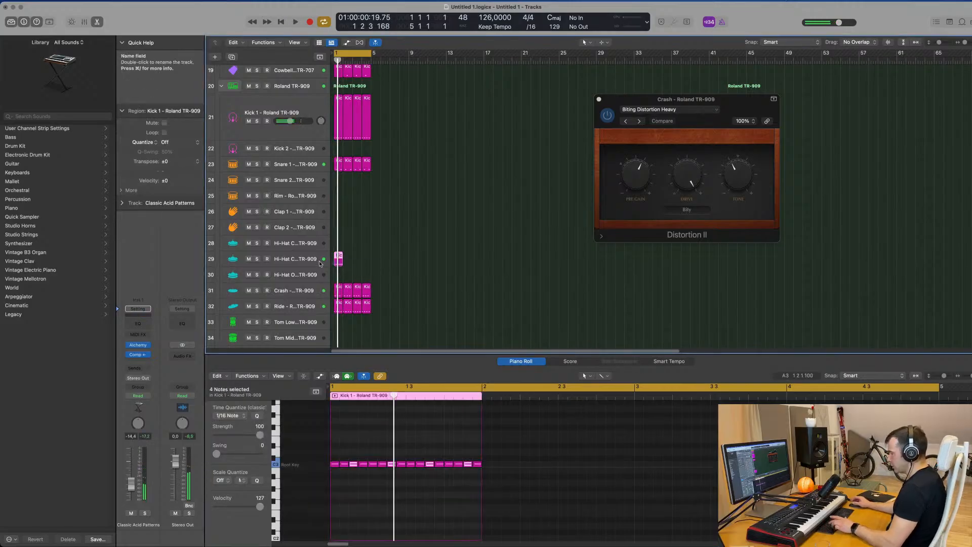
key(super+r)
key(super+r)
key(super+r)
key(space)
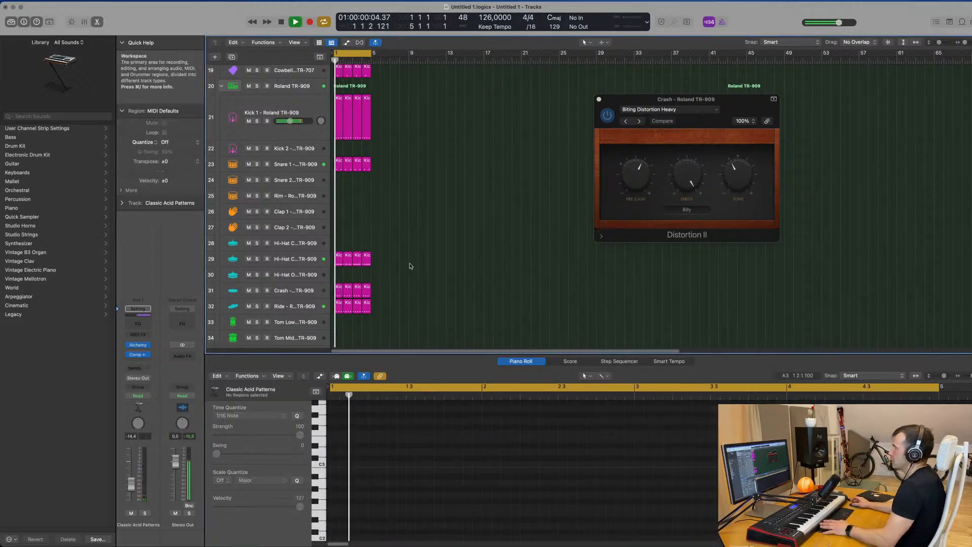
- Set the volume of the TR-909 Hi-Hat Closed 2 track to -20.5 dB
click(299, 259)
drag(131, 488, 132, 493)
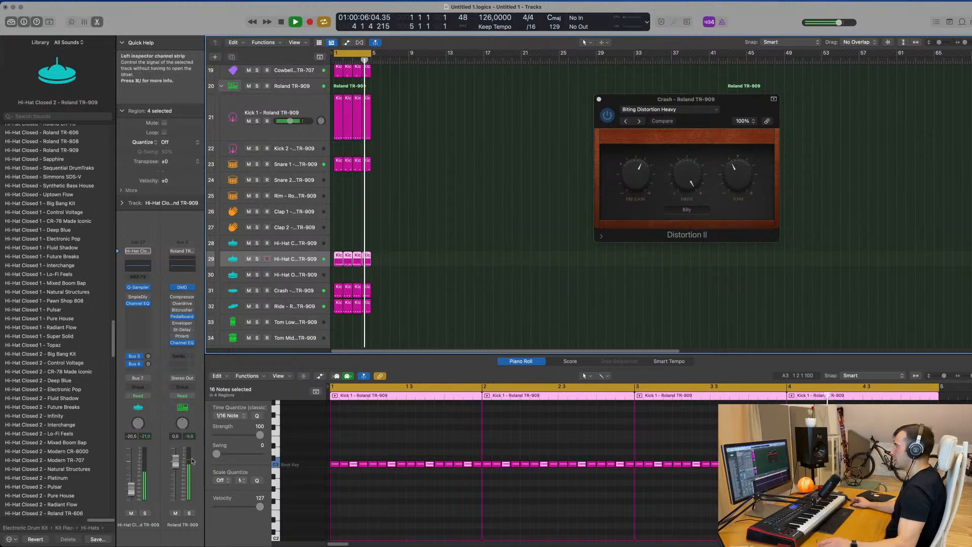
- Shrink the track heights so all 36 tracks fit, and select the Snare 1 track of the Roland TR-909
scroll(414, 313, up, 10)
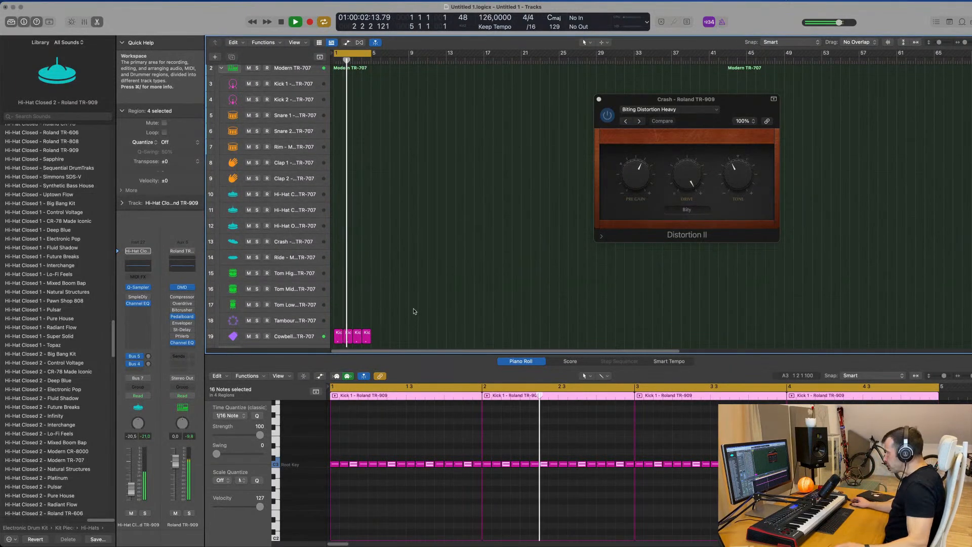
scroll(417, 304, down, 5)
scroll(420, 300, down, 3)
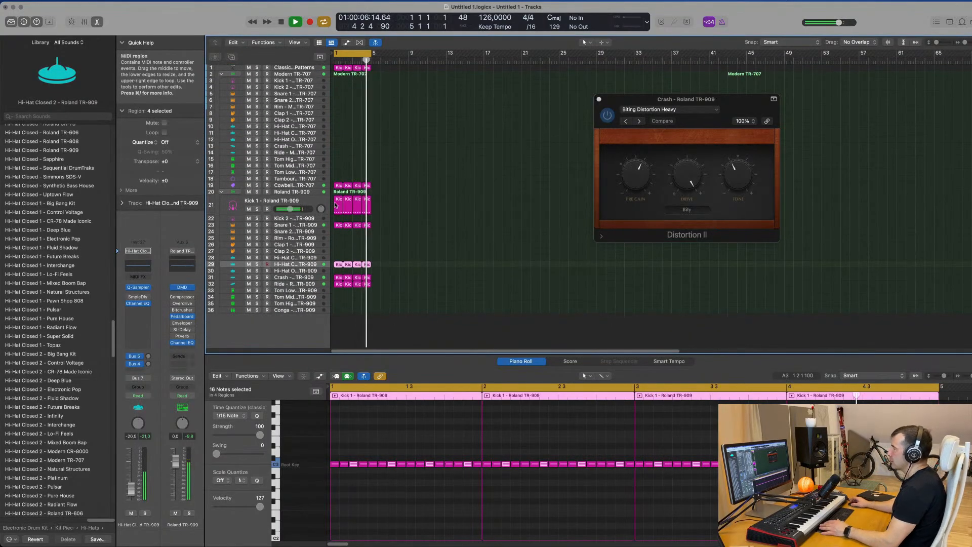
click(318, 225)
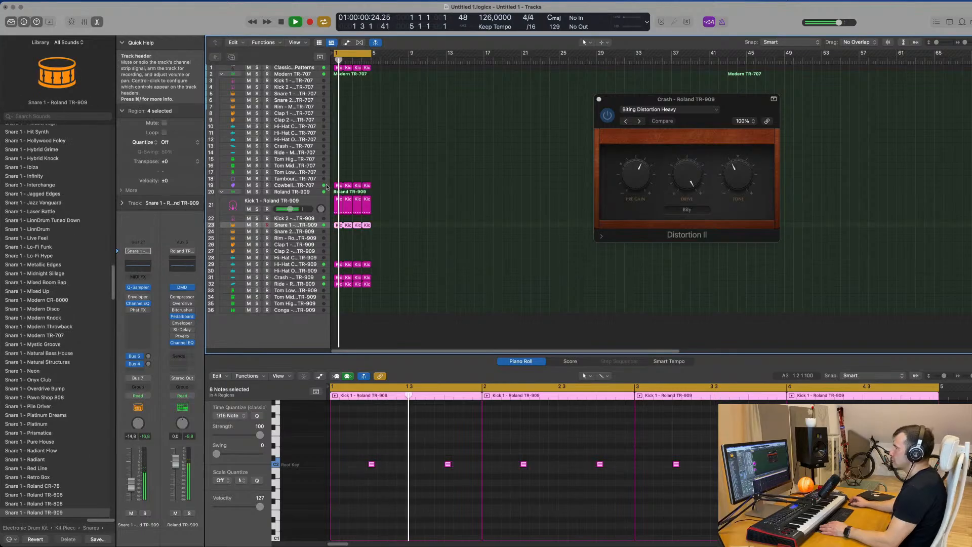
- Check the TR-909 Hi-Hat Closed 2 track in solo, return to the full mix, and set its volume to -24.0 dB
click(297, 264)
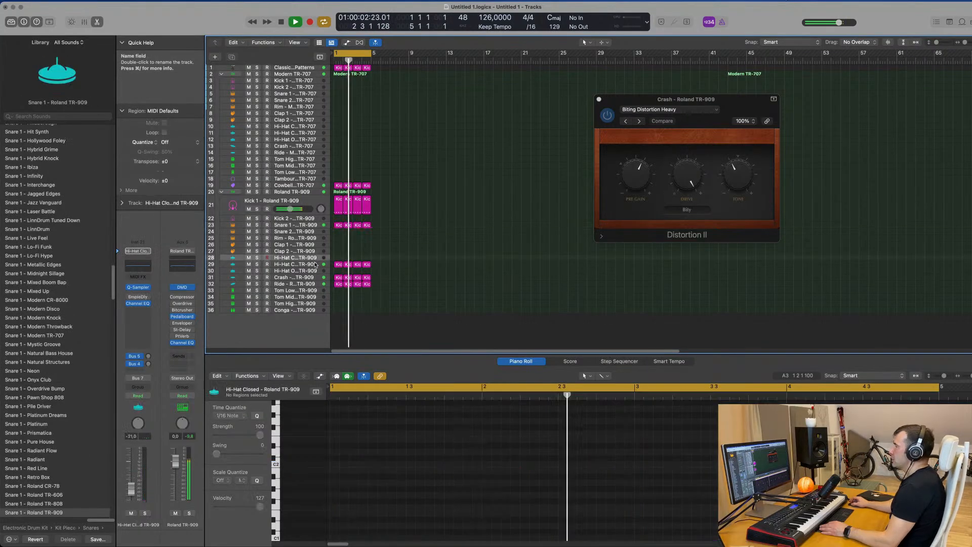
click(145, 513)
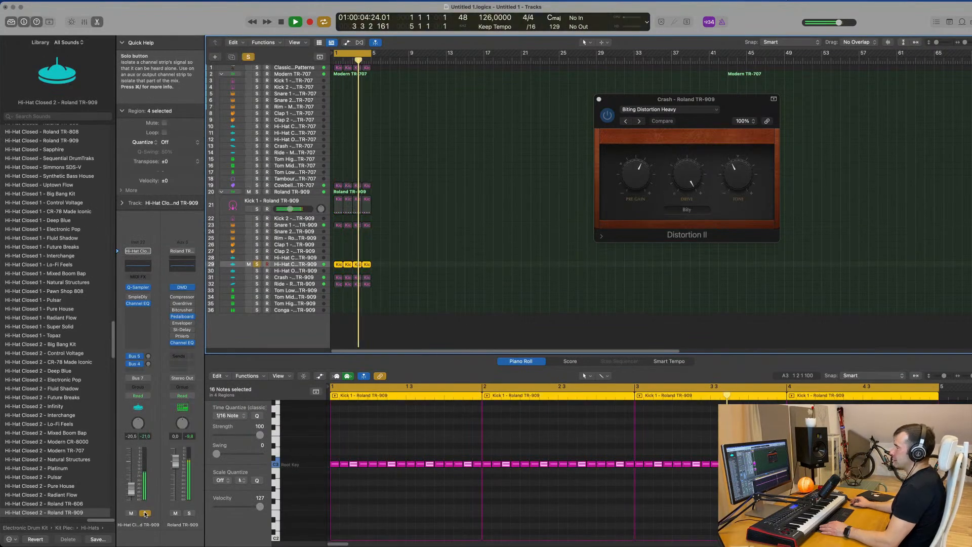
click(145, 514)
drag(132, 489, 131, 490)
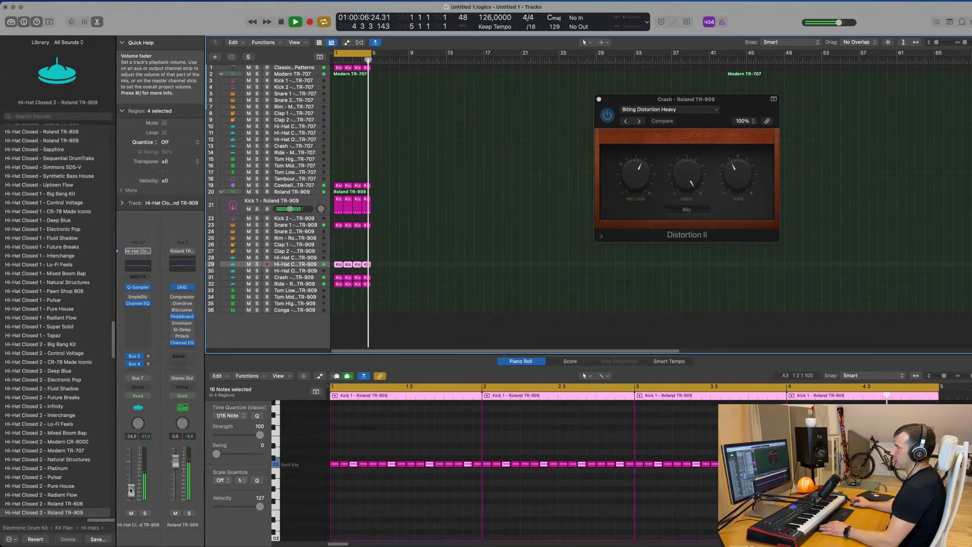
- Apply a Channel EQ low cut at about 300 Hz to the TR-909 Hi-Hat Closed 2 track and set its volume to -25.0 dB
click(138, 303)
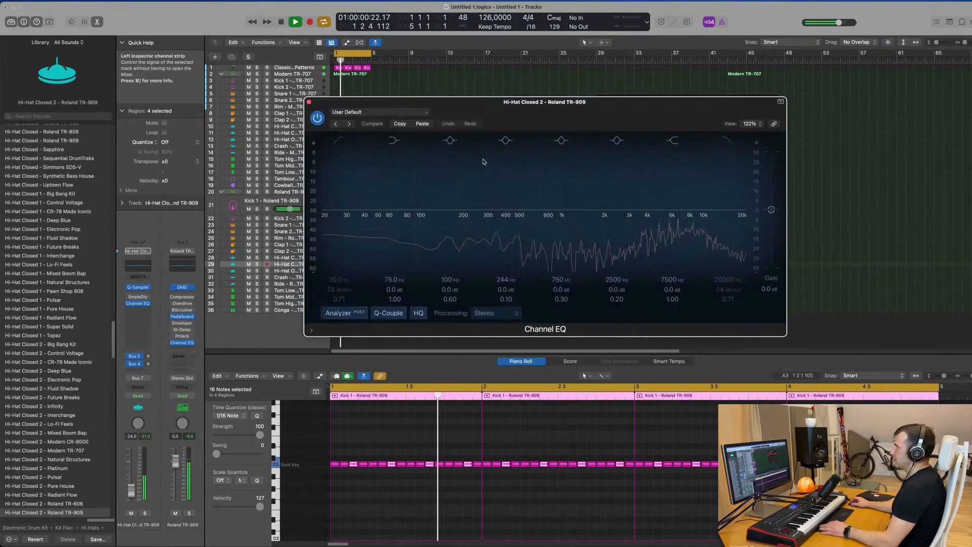
drag(344, 158, 488, 160)
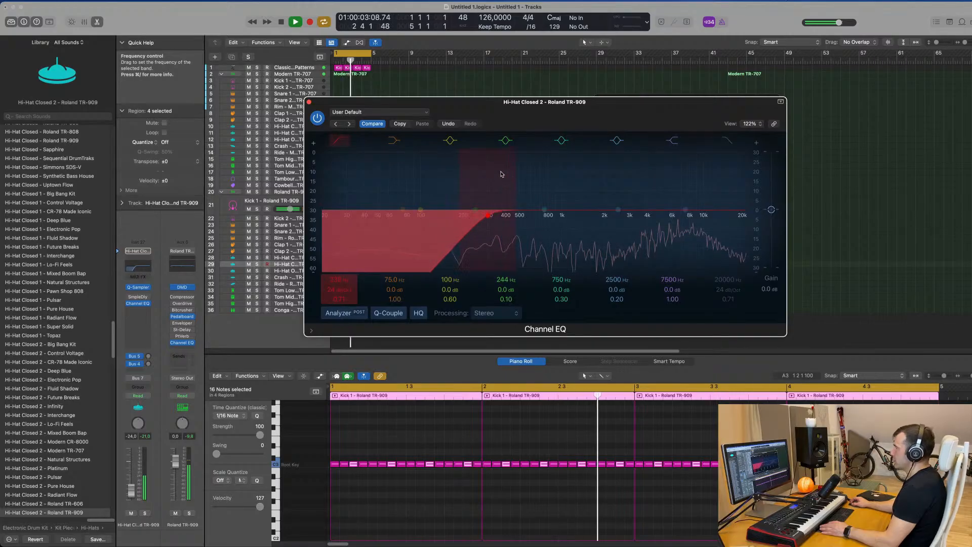
click(309, 102)
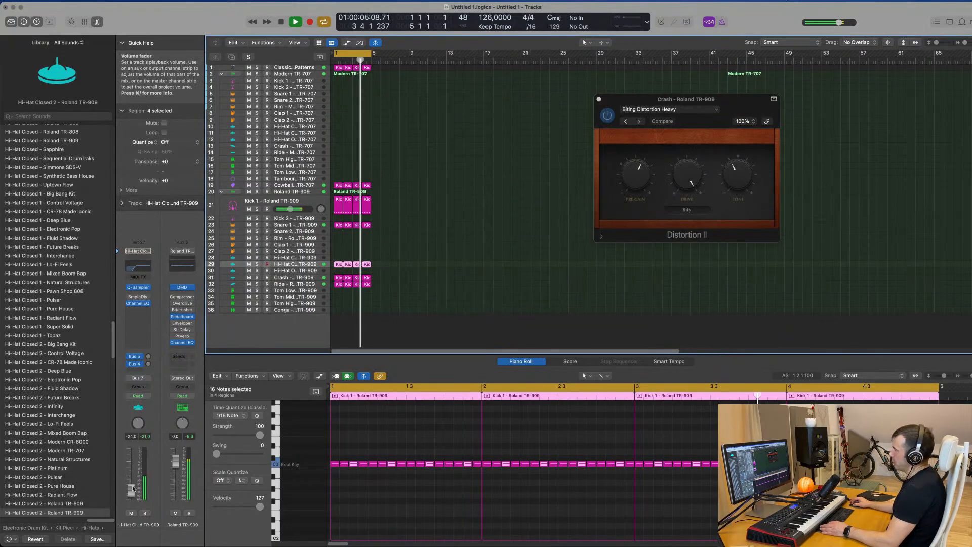
drag(131, 490, 131, 493)
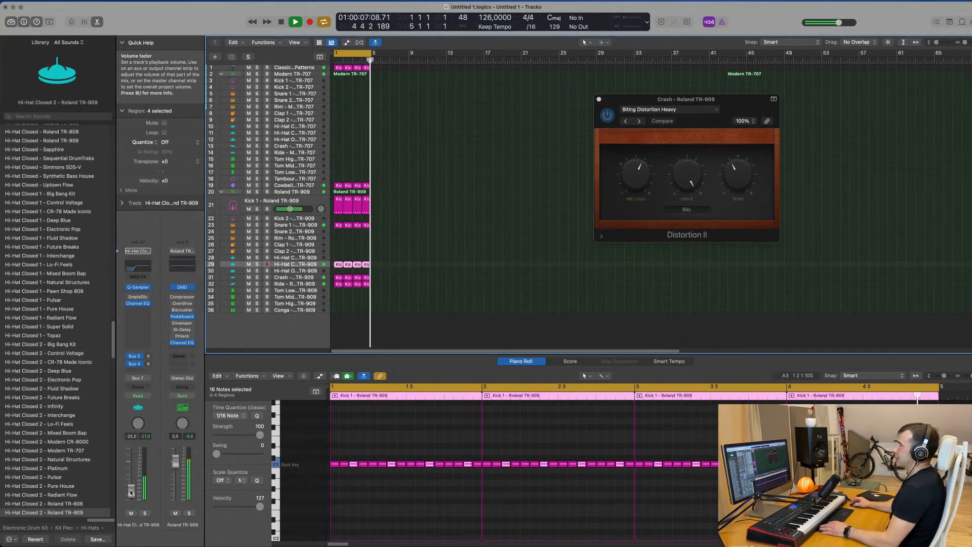
- Insert a Compressor after the EQ on the TR-909 Hi-Hat Closed 2 track and set its ratio to 10:1
click(138, 310)
mouse_move(171, 333)
click(222, 331)
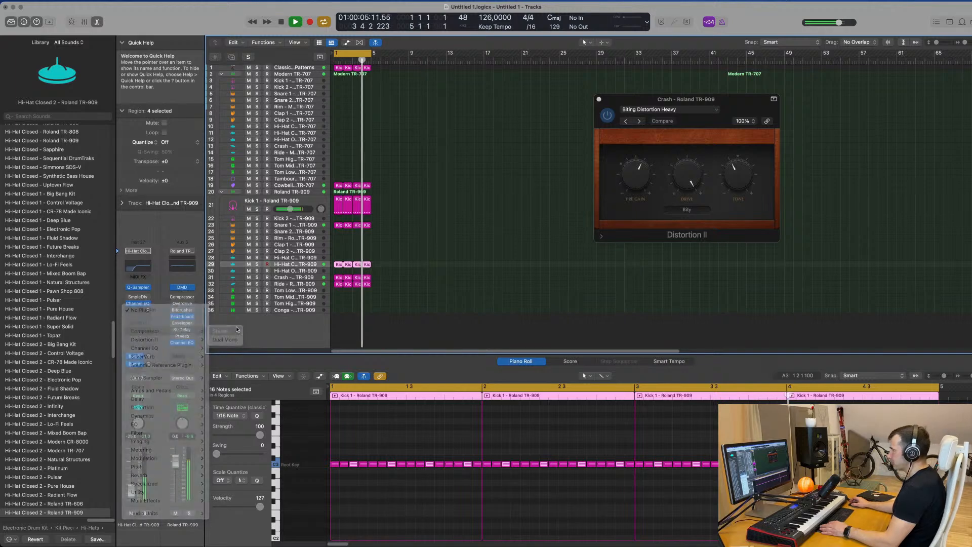
drag(464, 294, 469, 240)
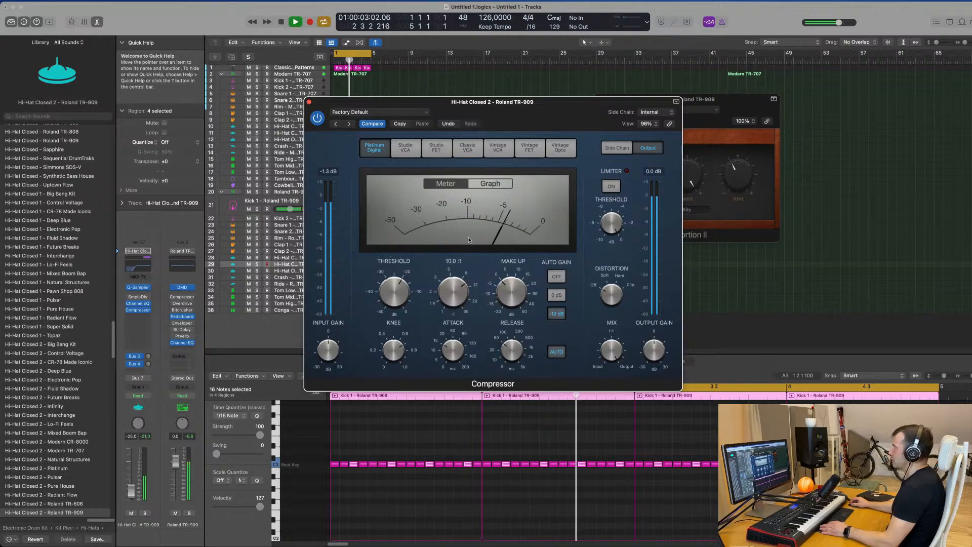
- Side-chain the hi-hat Compressor to Kick 1 - Roland TR-909 (Inst 19) and set the threshold to about -13.5 dB
click(653, 112)
mouse_move(654, 125)
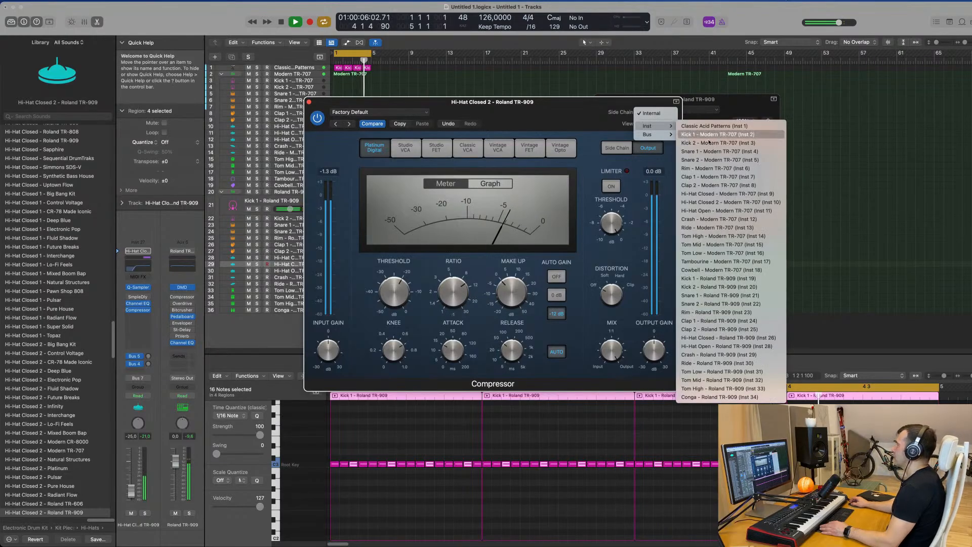
click(707, 278)
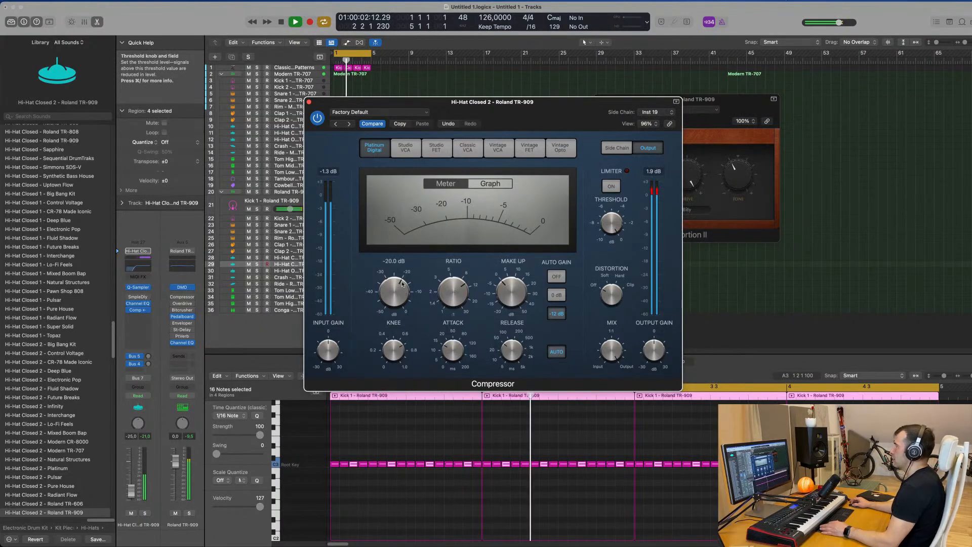
drag(399, 292, 398, 301)
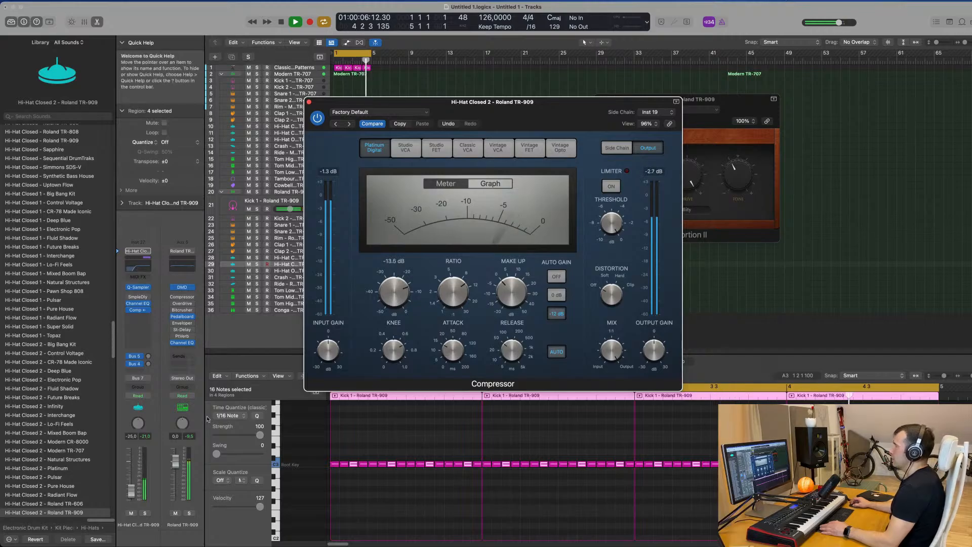
- Set the TR-909 Hi-Hat Closed 2 volume to -21.0 dB and close the Compressor window
drag(131, 492, 131, 491)
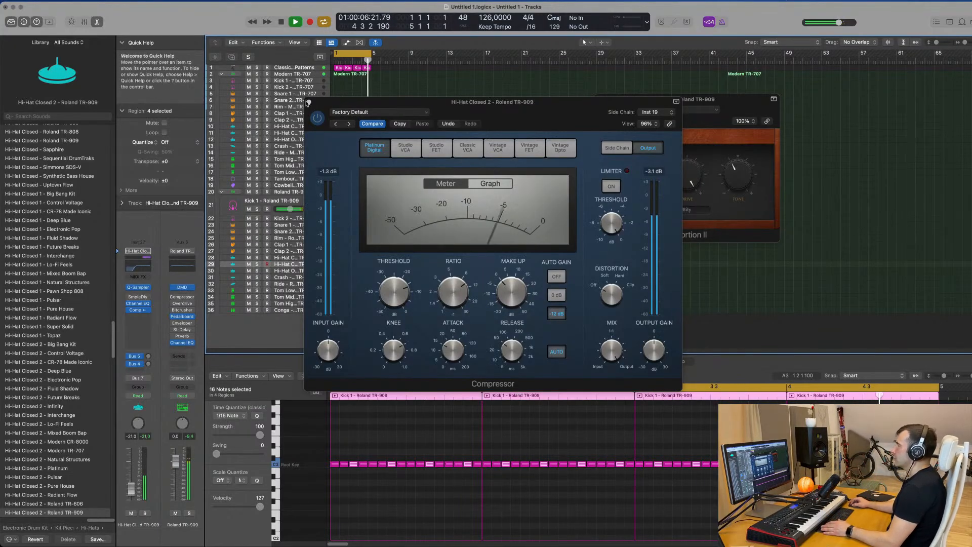
click(337, 105)
click(309, 102)
- Duplicate the Classic Acid Patterns track with its settings, and enable Track Zoom for the new track
scroll(483, 106, up, 1)
click(290, 68)
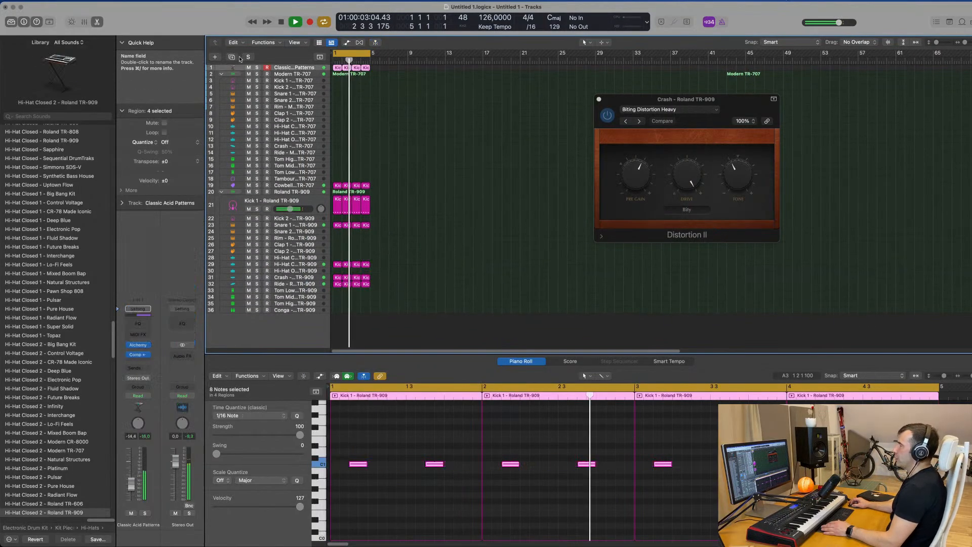
click(232, 57)
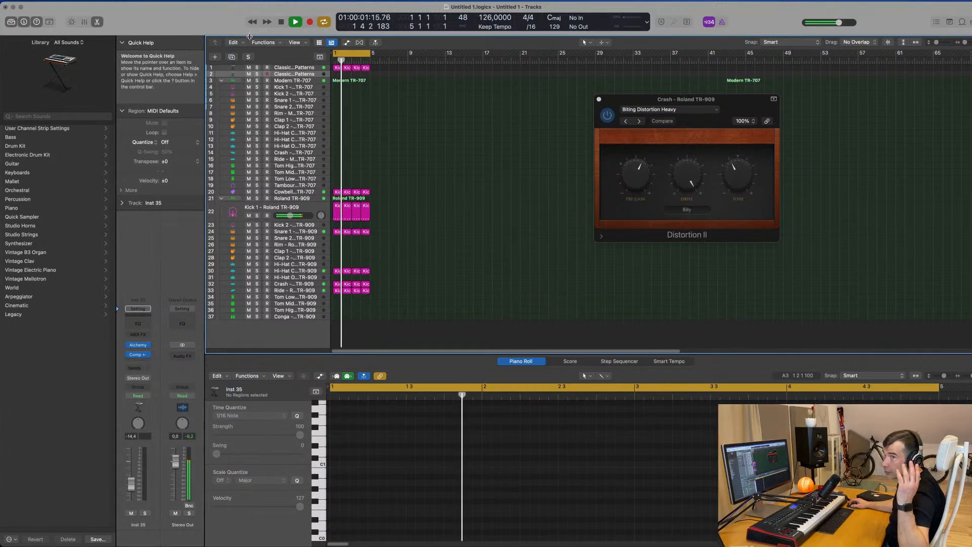
click(49, 21)
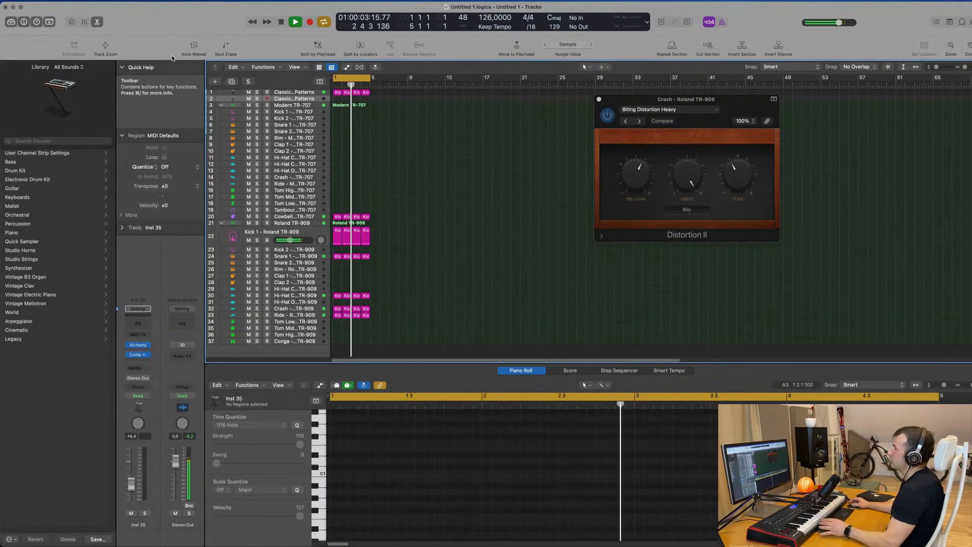
click(105, 46)
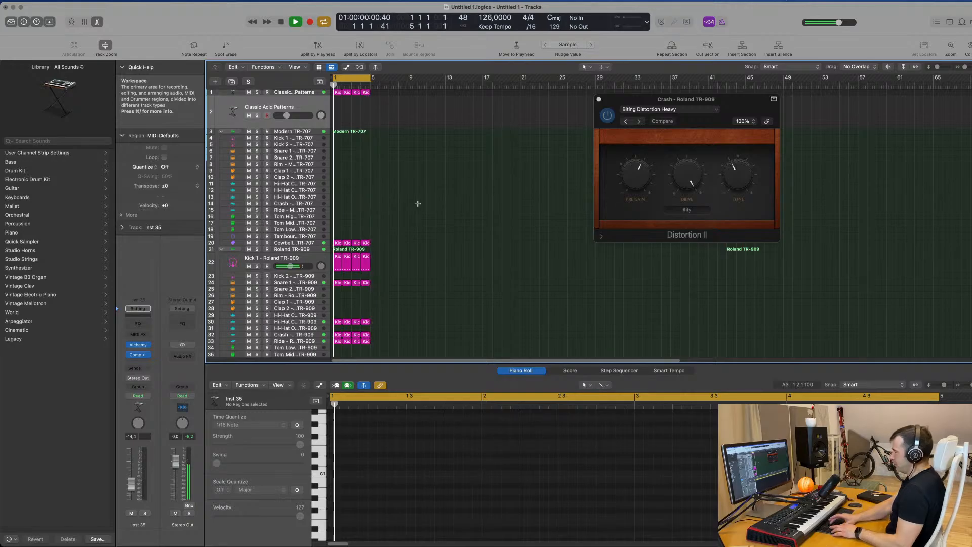
- Repeat all four-bar regions three times to fill 16 bars, and extend the cycle range to bar 17
key(super+a)
key(super+r)
key(super+r)
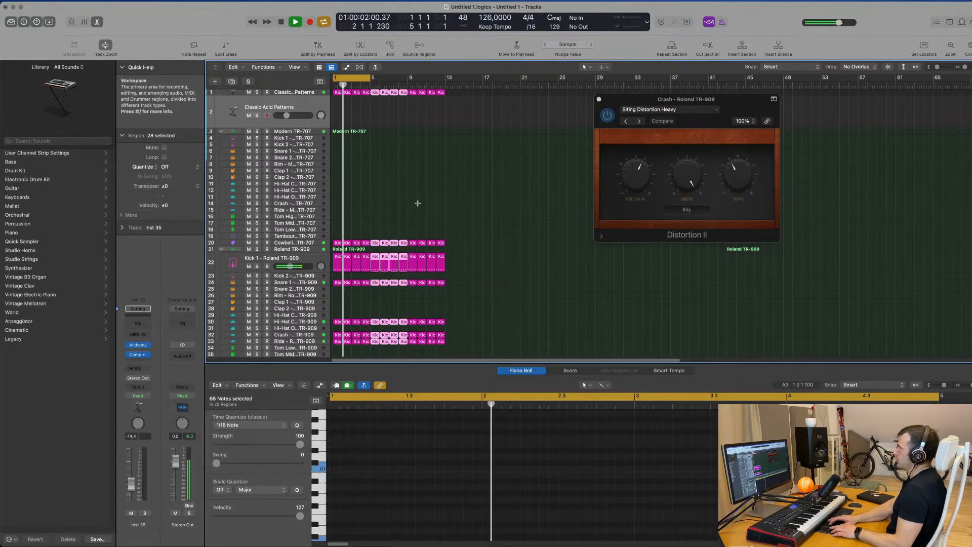
key(super+r)
drag(370, 77, 485, 92)
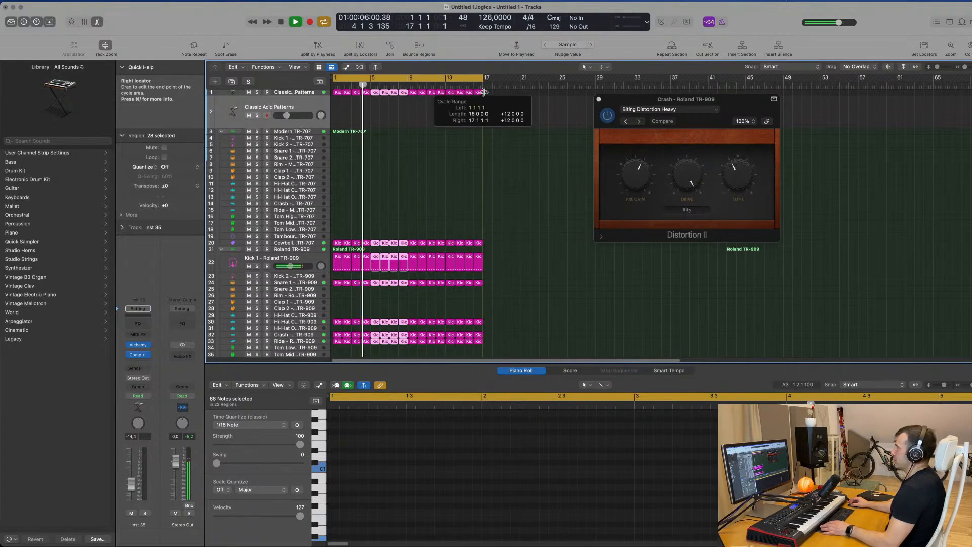
click(416, 169)
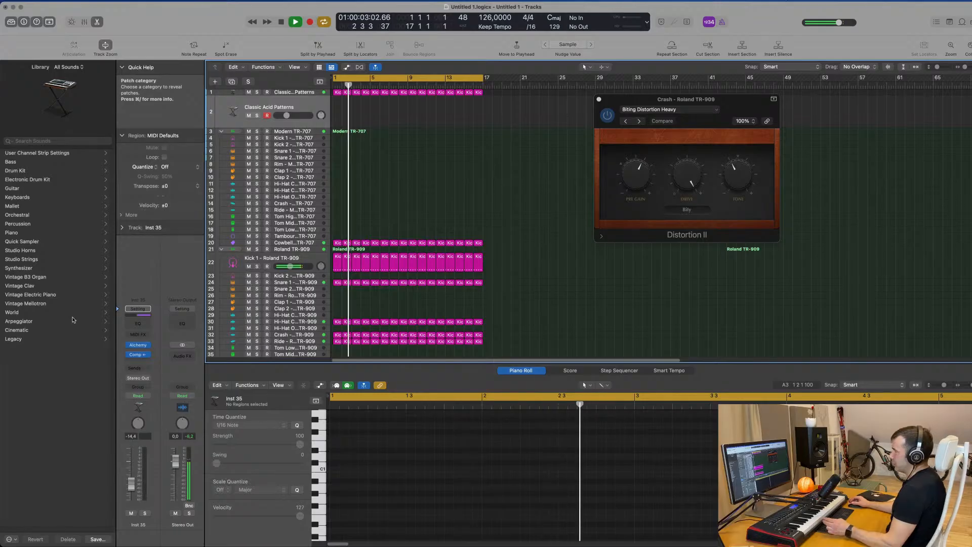
- Check the duplicated track's Compressor, and show the Strings presets in its Alchemy browser with the acid search cleared
click(138, 356)
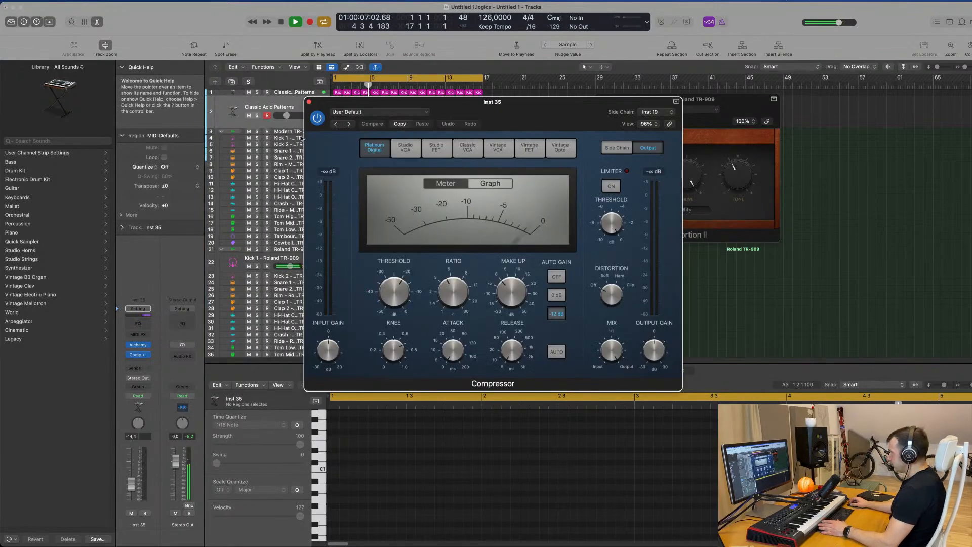
click(310, 103)
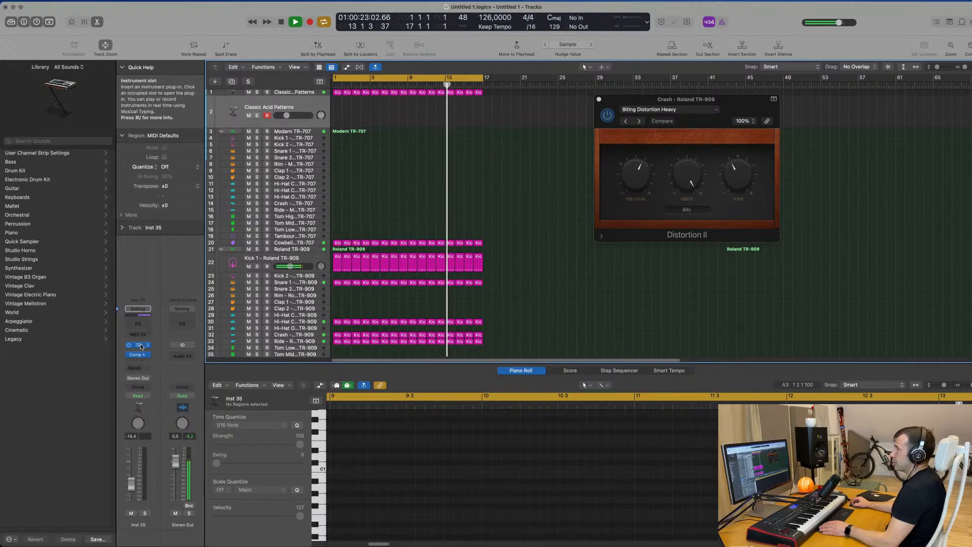
drag(375, 100, 427, 117)
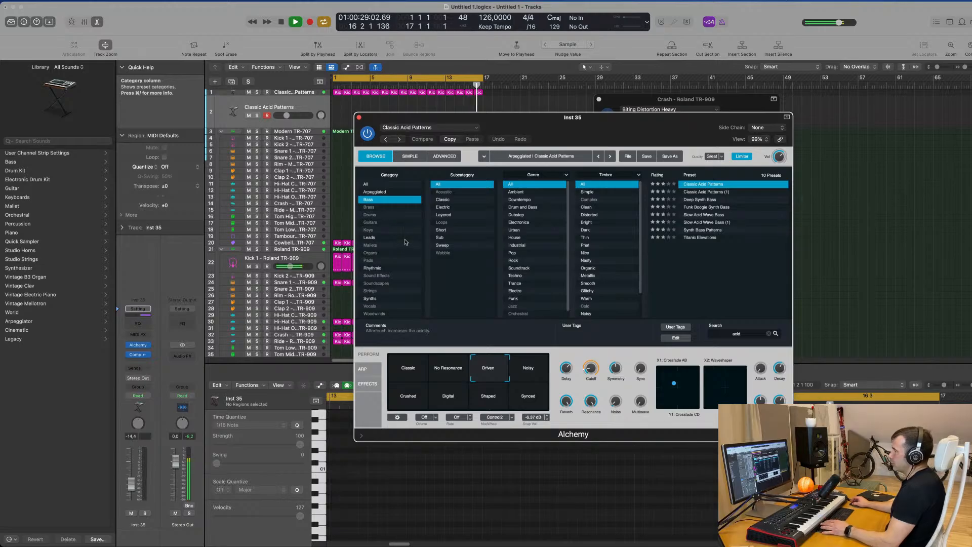
click(372, 291)
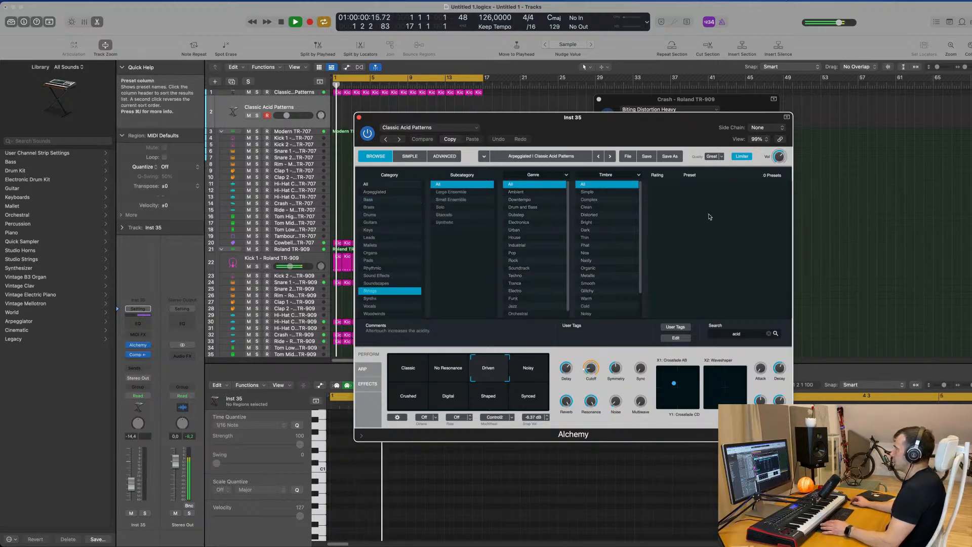
click(768, 333)
- Audition Alchemy string presets such as Solid String Pizzicato, String Machine and Vintage Dust Strings, and load Vintage Saw Pad
scroll(728, 244, down, 10)
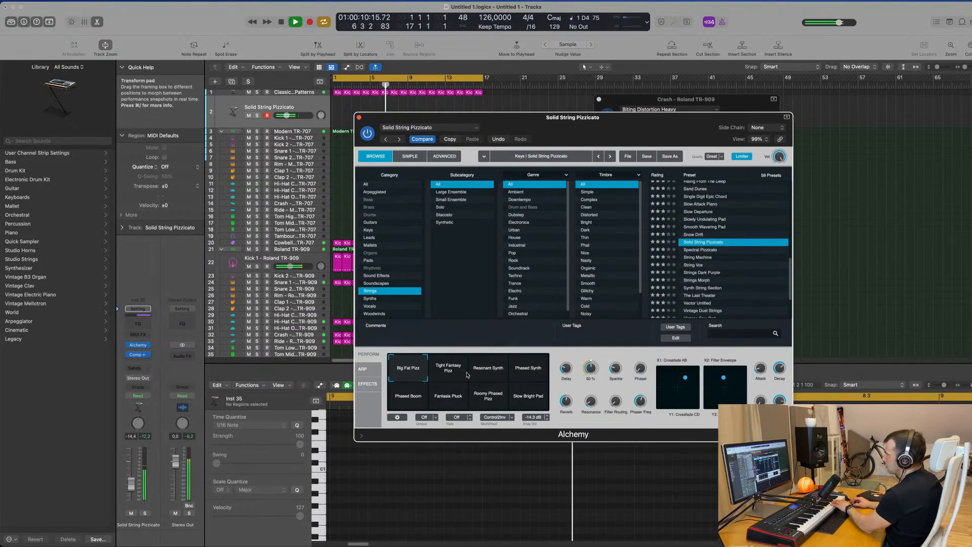
click(699, 252)
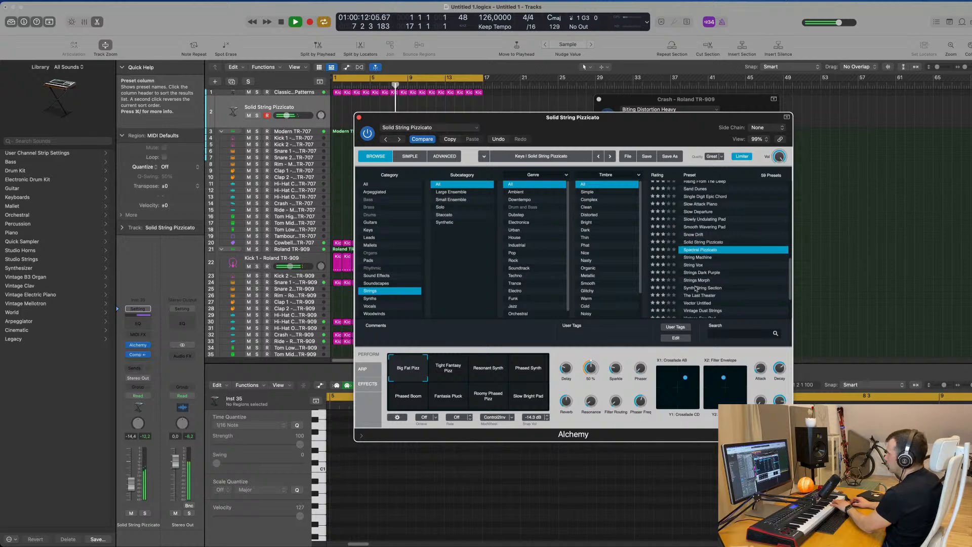
click(704, 258)
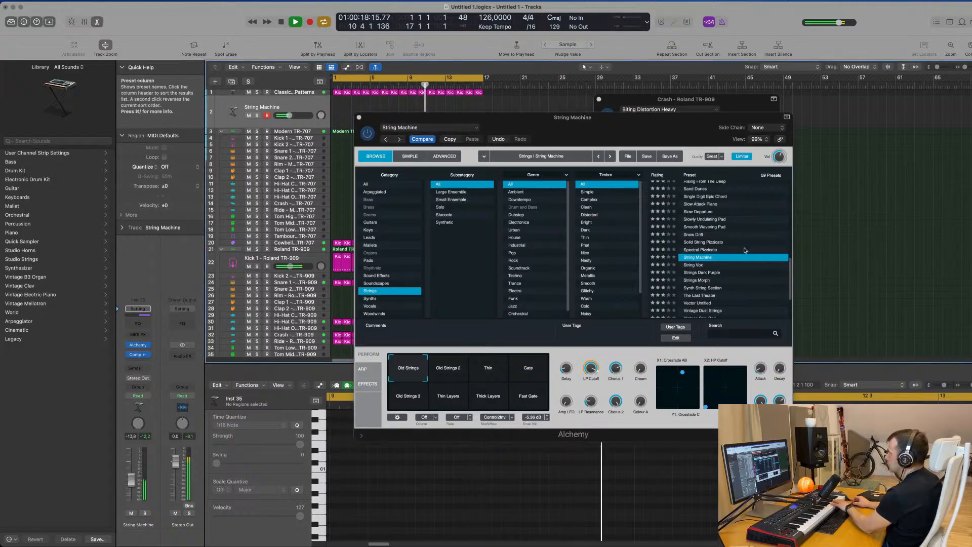
scroll(745, 253, down, 4)
click(707, 253)
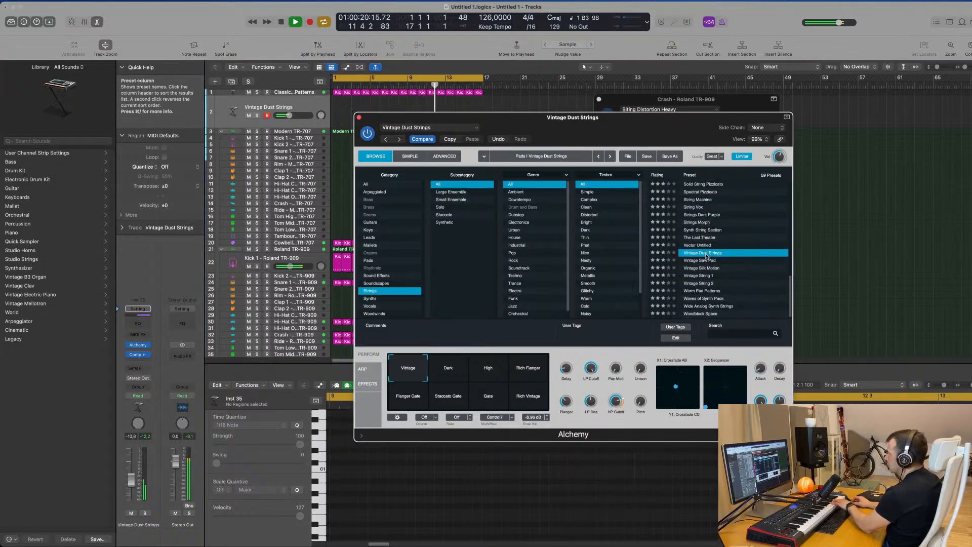
click(708, 261)
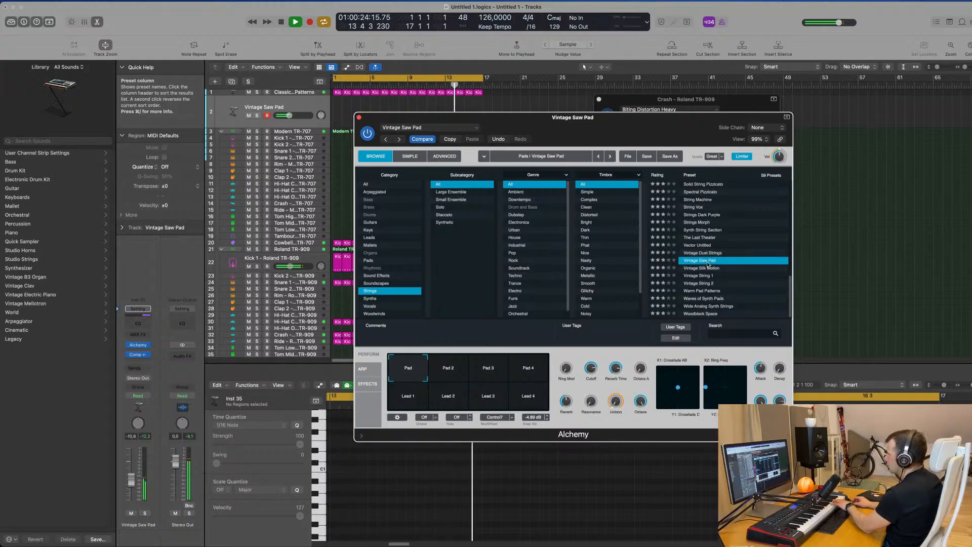
- Compare the Pad and Lead variations of Vintage Saw Pad, settle on Lead 1, and stop the transport
click(533, 376)
click(490, 374)
click(442, 373)
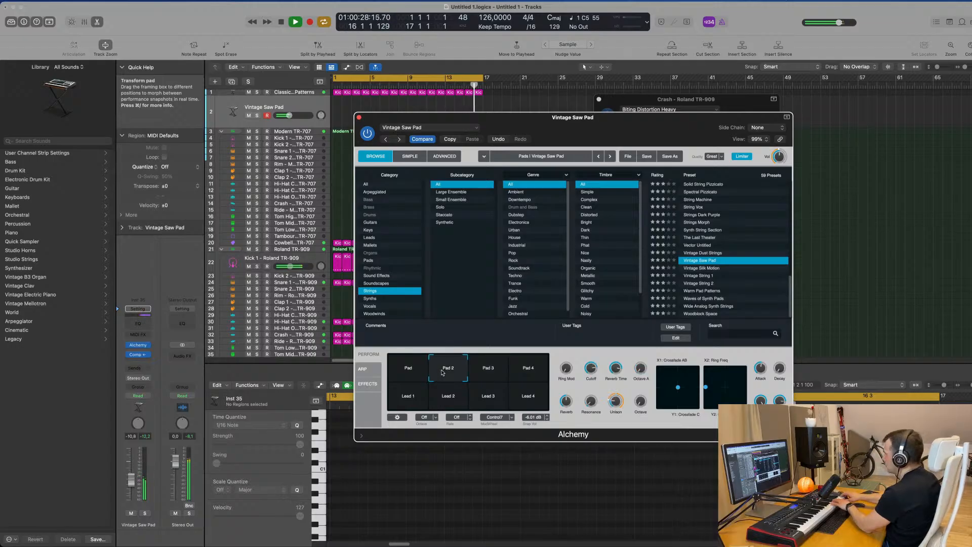
click(422, 398)
click(457, 401)
click(489, 399)
click(529, 400)
click(411, 401)
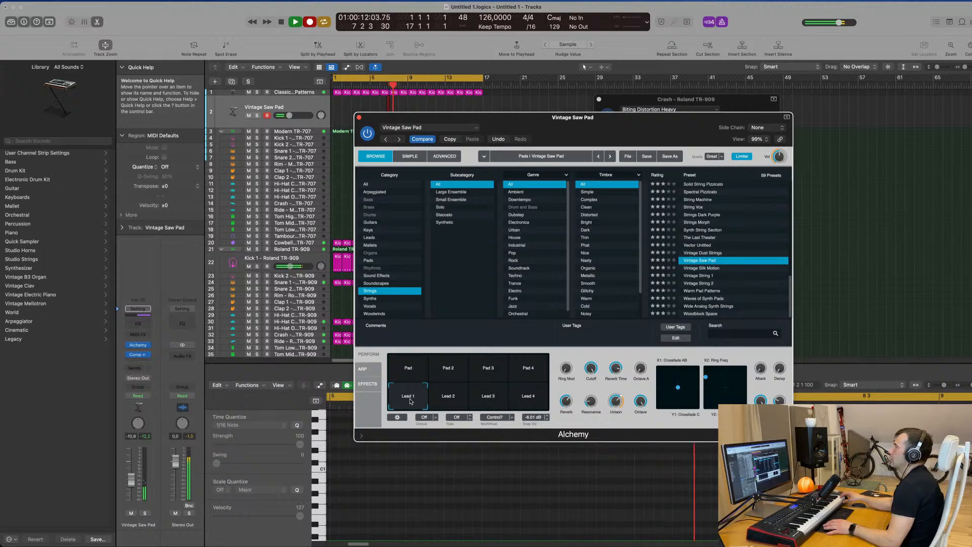
key(space)
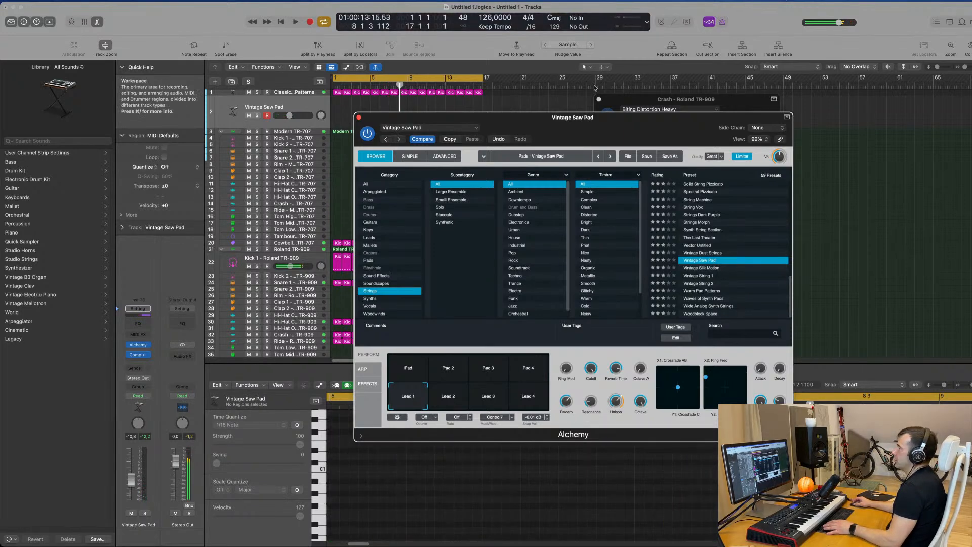
- Move the first Classic Acid Patterns region to the Vintage Saw Pad track and reduce it to one C1 note at the bar's start
drag(599, 130, 767, 150)
drag(338, 94, 338, 112)
scroll(385, 448, down, 3)
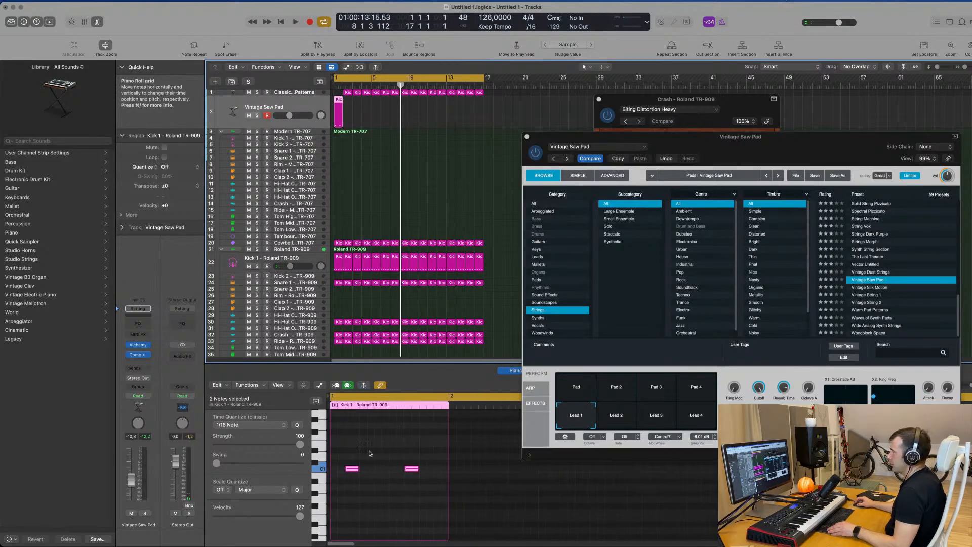
drag(353, 470, 339, 470)
drag(390, 453, 403, 472)
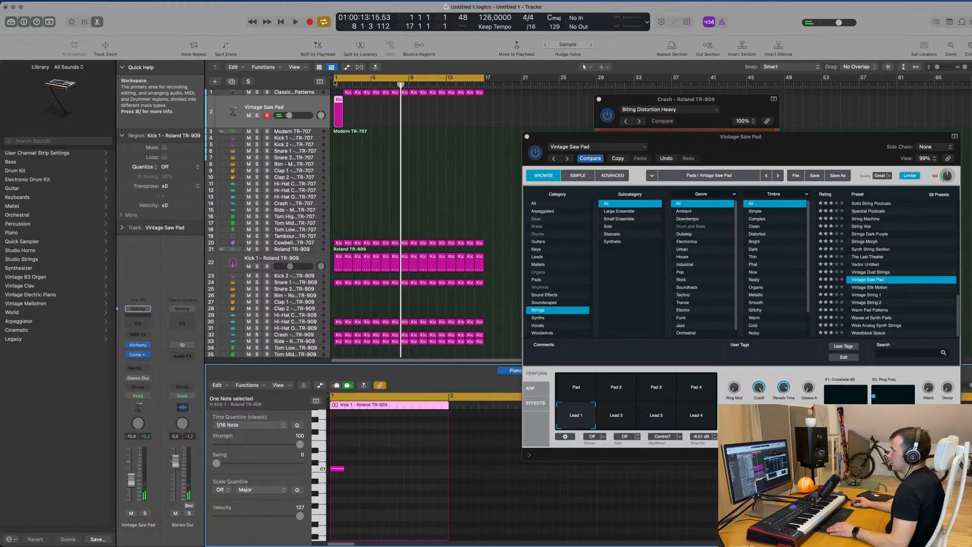
- Fill bar 1 of the Classic Acid Patterns track with a copy of its bar 2 region, and duplicate the Vintage Saw Pad track
click(348, 93)
mouse_move(345, 94)
mouse_down()
mouse_move(338, 92)
mouse_move(348, 94)
mouse_move(339, 109)
mouse_up()
key(space)
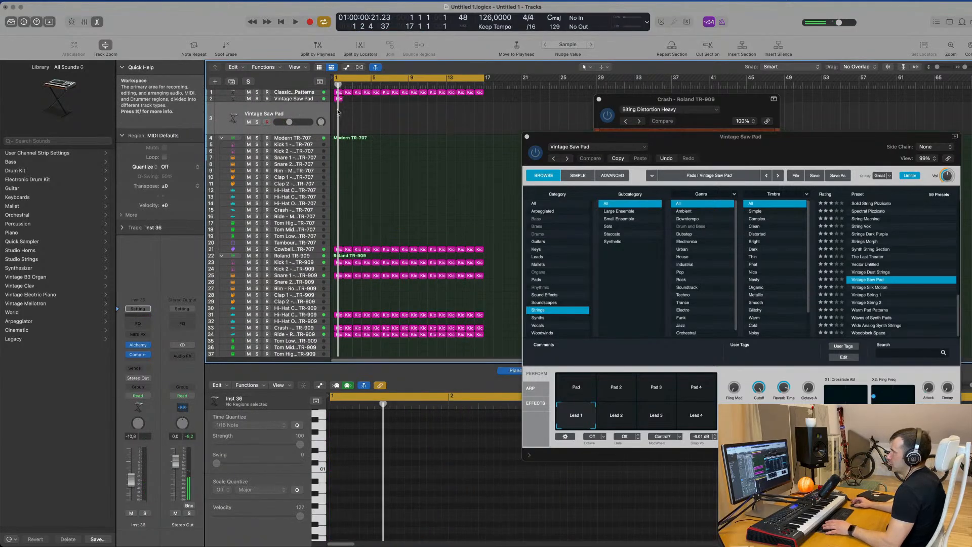
- Copy the Vintage Saw Pad region from track 2 to the duplicate on track 3, and repeat the original to fill all 16 bars
drag(337, 99, 339, 112)
key(super+r)
key(super+r)
key(super+r)
key(super+r)
key(super+r)
key(super+r)
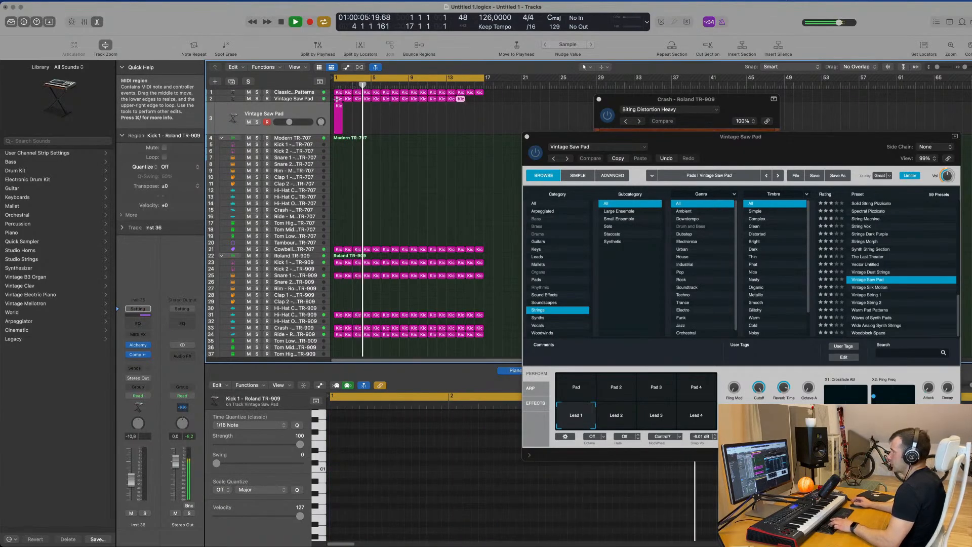
- Raise the Vintage Saw Pad on track 2 to about -1.5 dB and send it to Bus 4 Delay at -4.4 dB
click(314, 99)
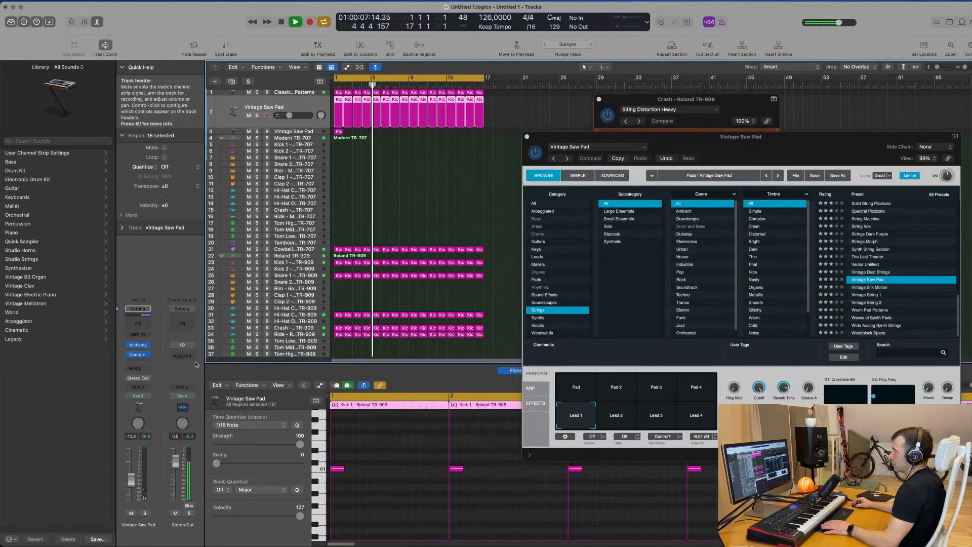
drag(134, 474, 133, 468)
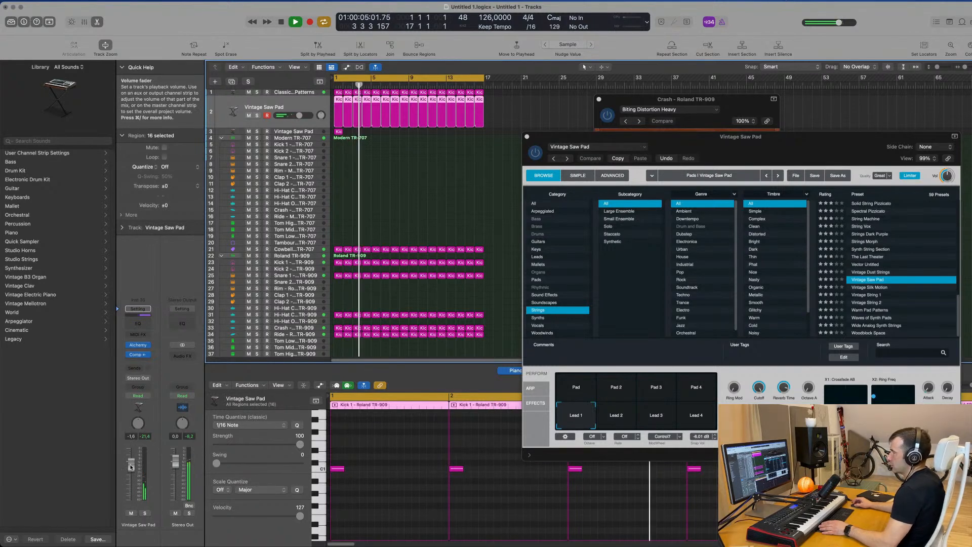
click(136, 368)
mouse_move(135, 381)
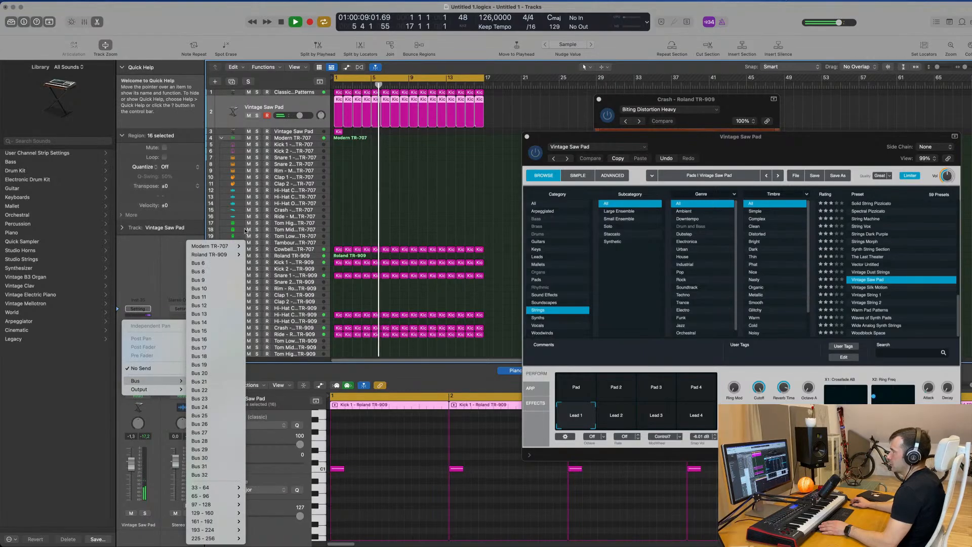
mouse_move(229, 254)
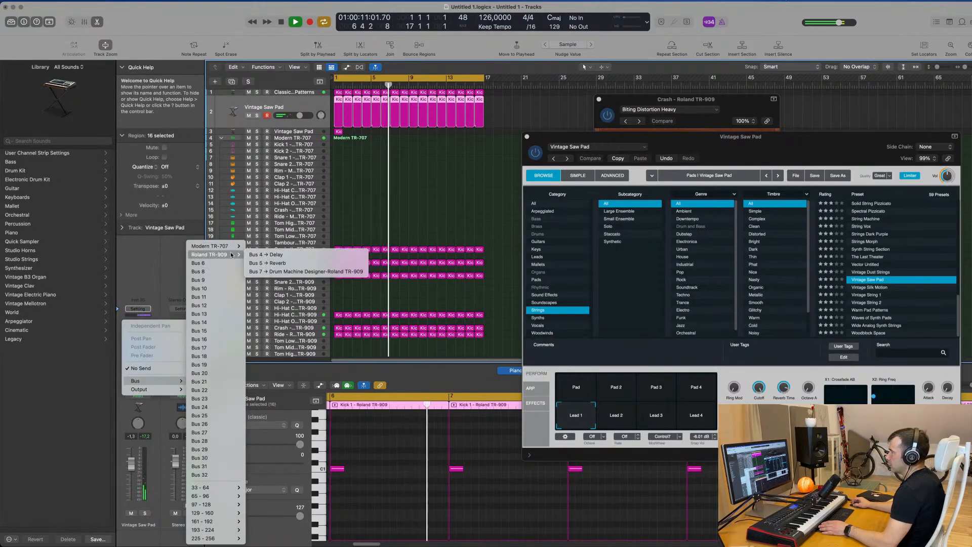
click(279, 258)
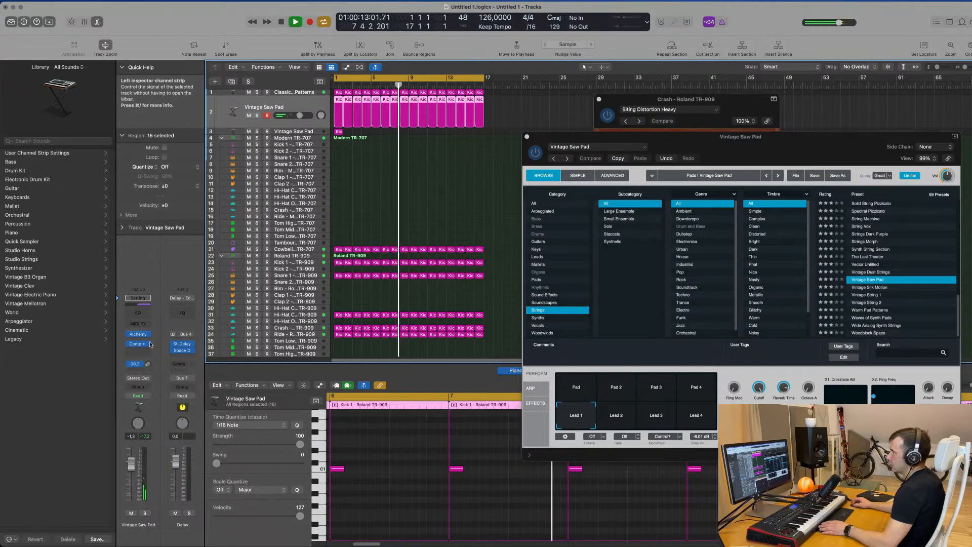
drag(147, 367, 149, 364)
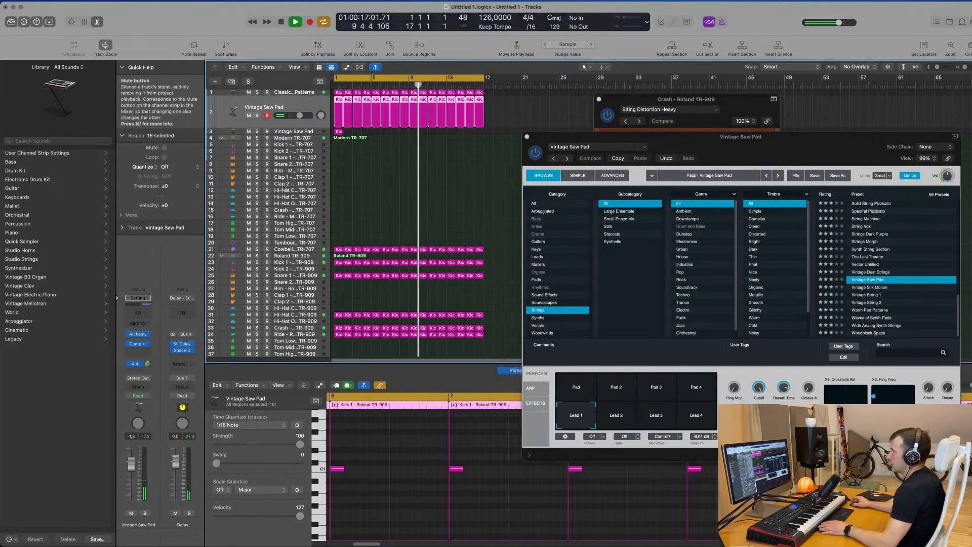
- Lengthen the single note on the track 3 Vintage Saw Pad to the full bar and transpose it up to C6
click(314, 134)
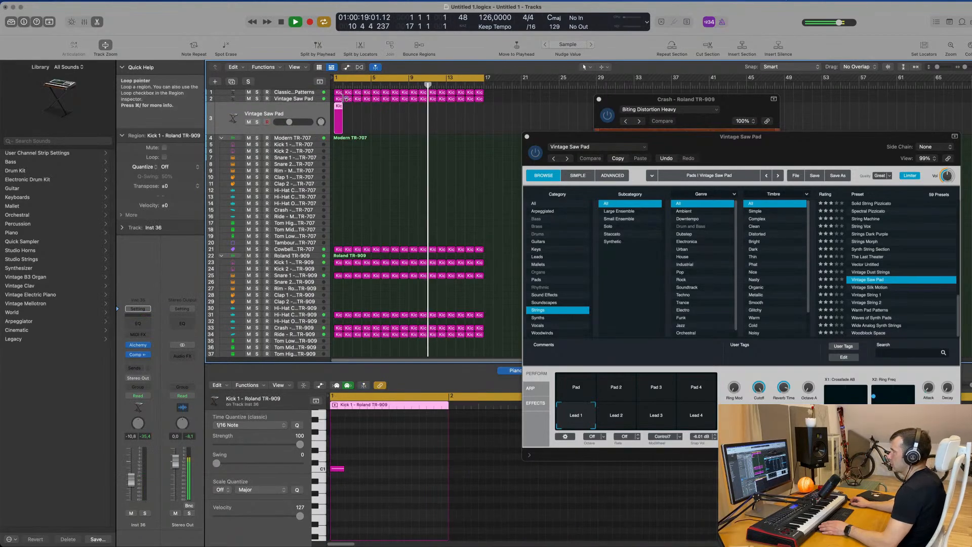
key(space)
key(v)
drag(344, 469, 446, 477)
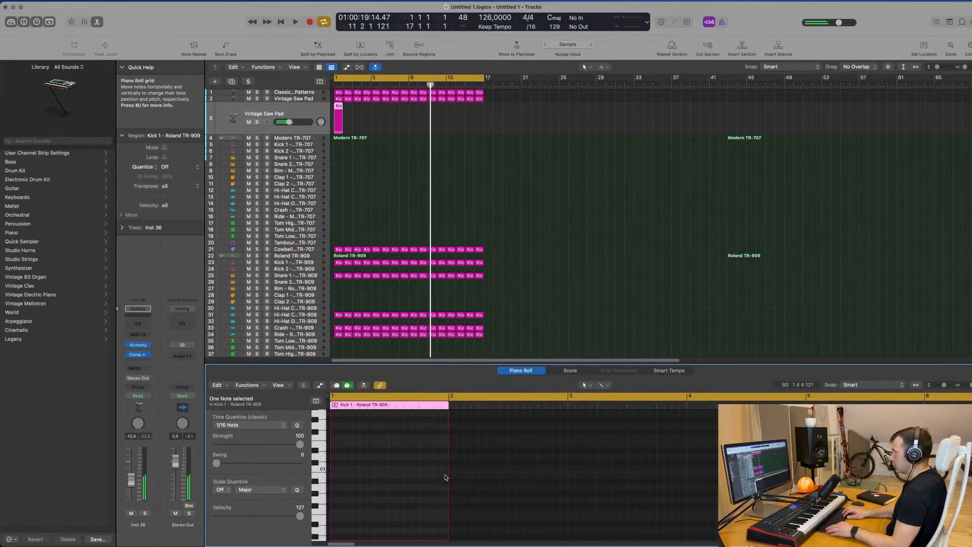
key(space)
key(space)
key(space)
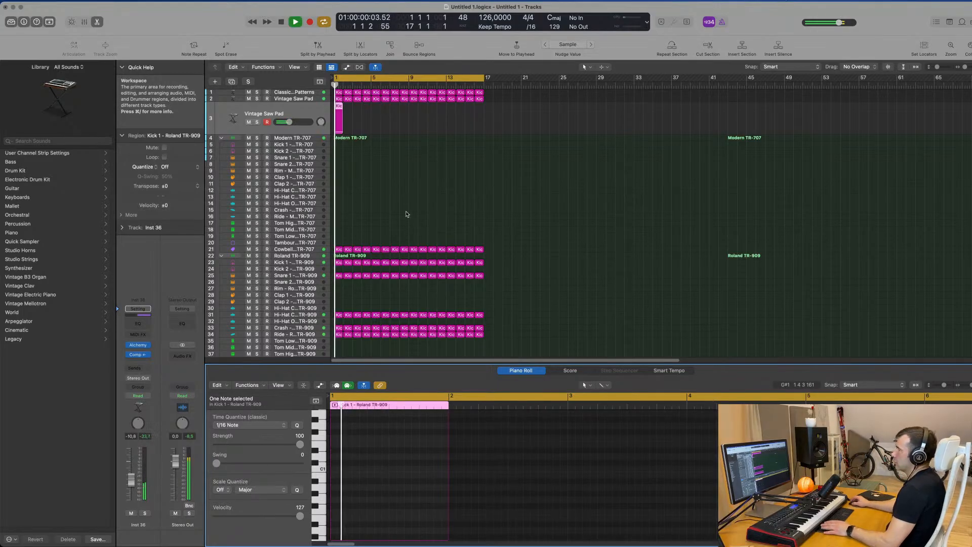
click(405, 220)
key(space)
- Extend the track 3 region and its C6 note to four bars, and repeat the region to fill 16 bars
drag(342, 127, 372, 134)
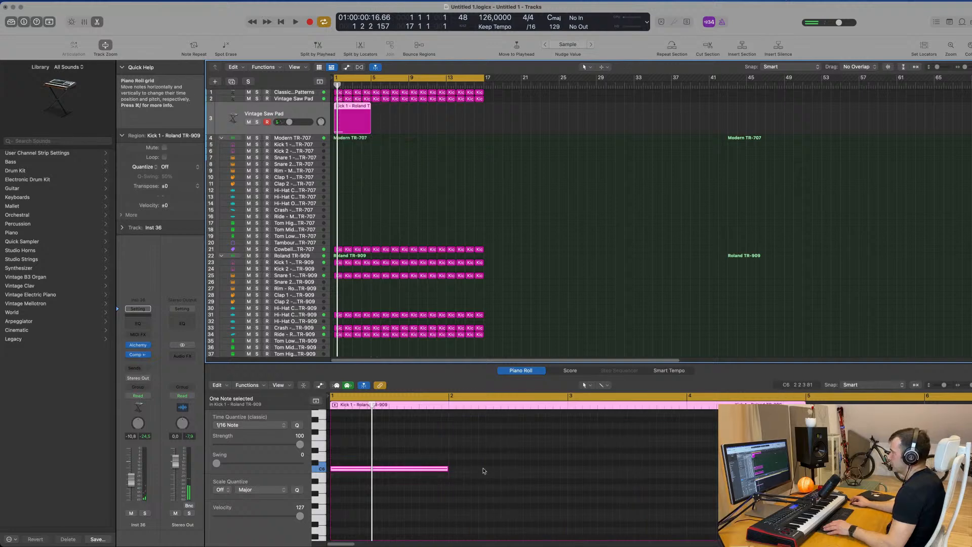
drag(434, 468, 717, 481)
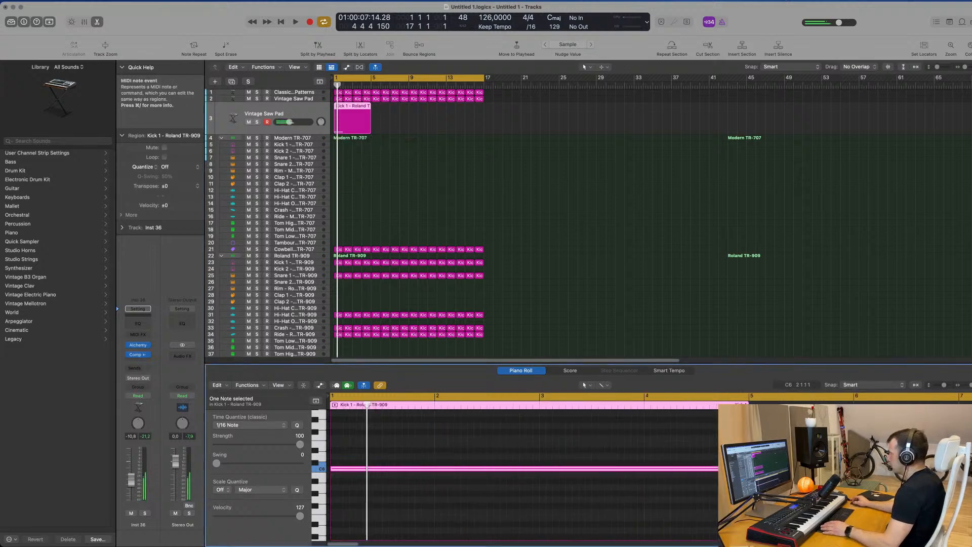
key(space)
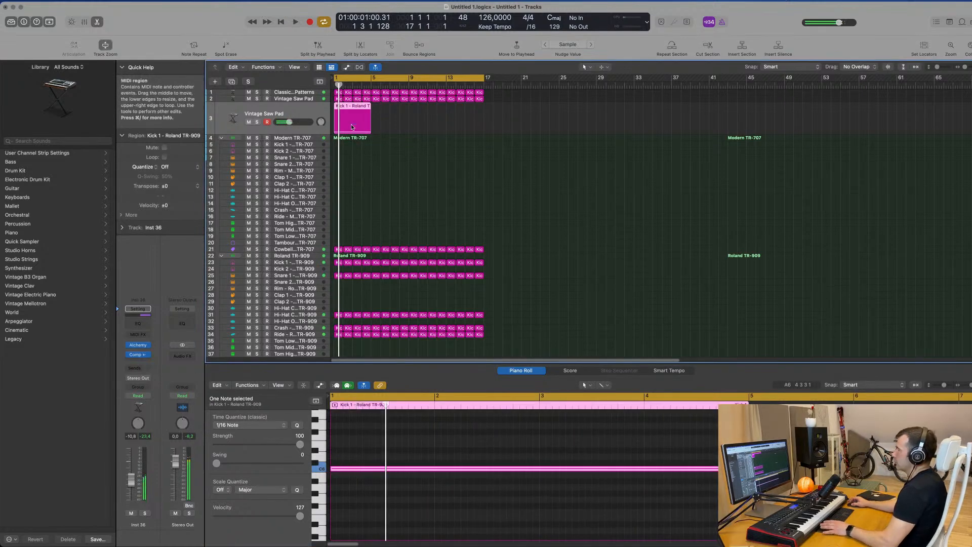
mouse_move(371, 108)
mouse_down()
mouse_move(484, 121)
mouse_move(355, 117)
mouse_up()
key(space)
- Transpose the notes in all four track 3 regions down one octave to C5 and lower the track volume to -16.0 dB
click(502, 525)
key(super+a)
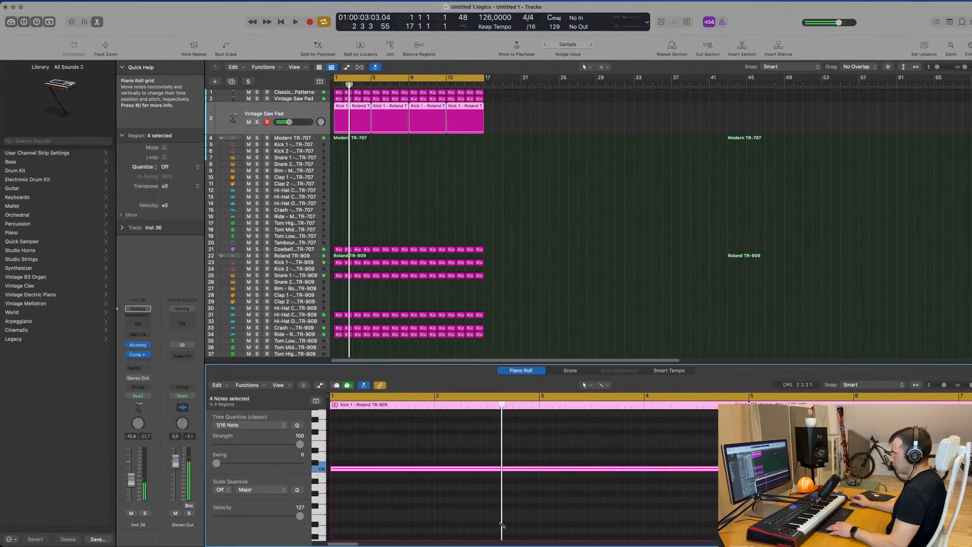
key(alt+shift+Down)
key(space)
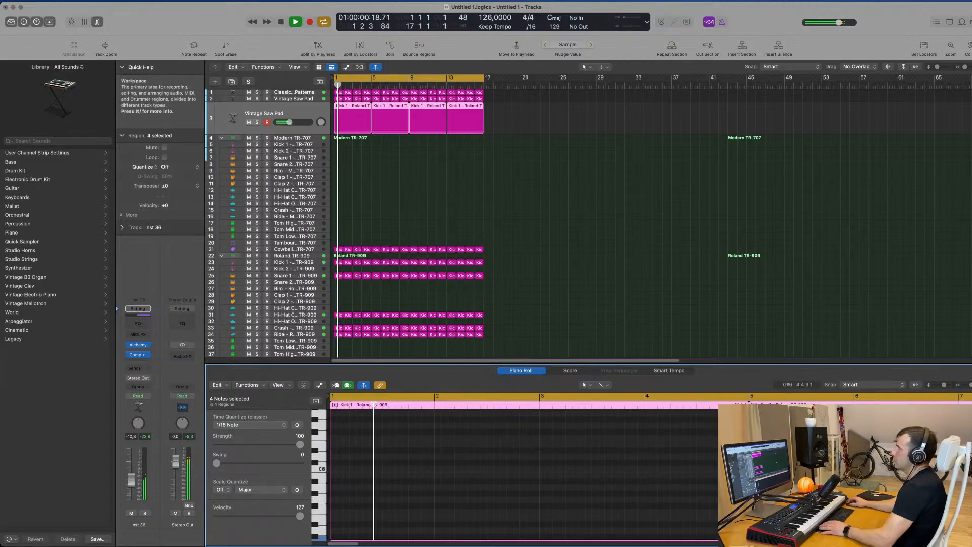
click(265, 107)
key(Return)
key(Return)
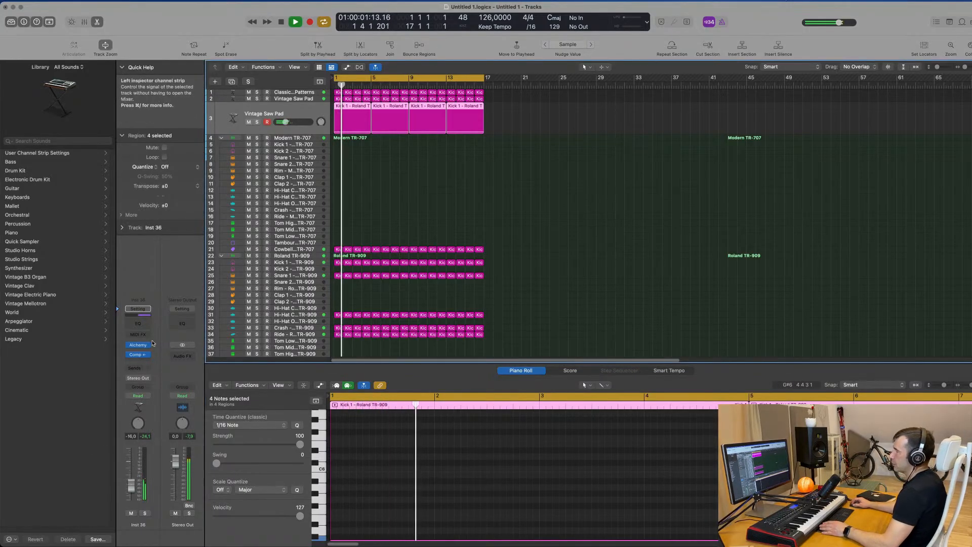
- Add a Channel EQ to the track 3 Vintage Saw Pad with a 12 dB/Oct low cut at 1110 Hz
click(144, 323)
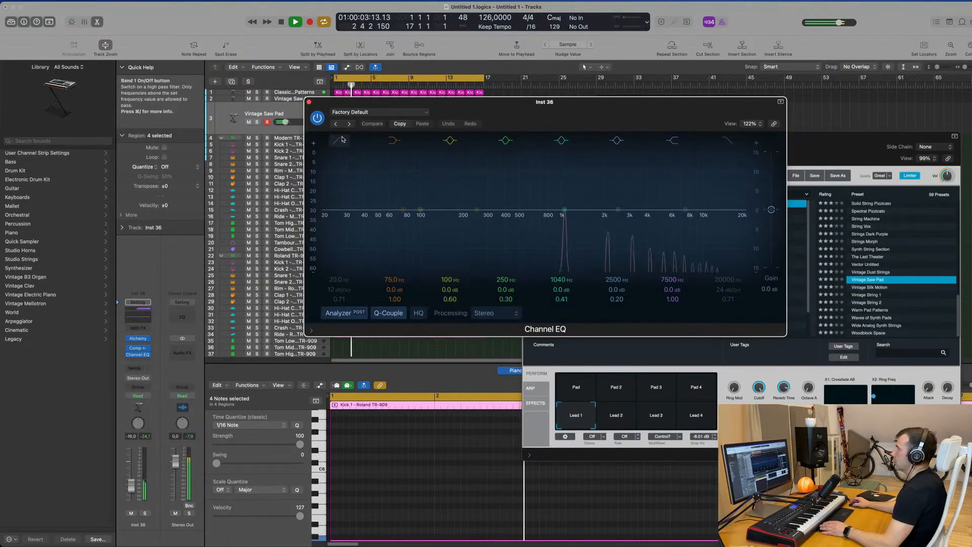
mouse_move(337, 200)
mouse_down()
mouse_move(570, 163)
mouse_move(570, 221)
mouse_up()
click(309, 101)
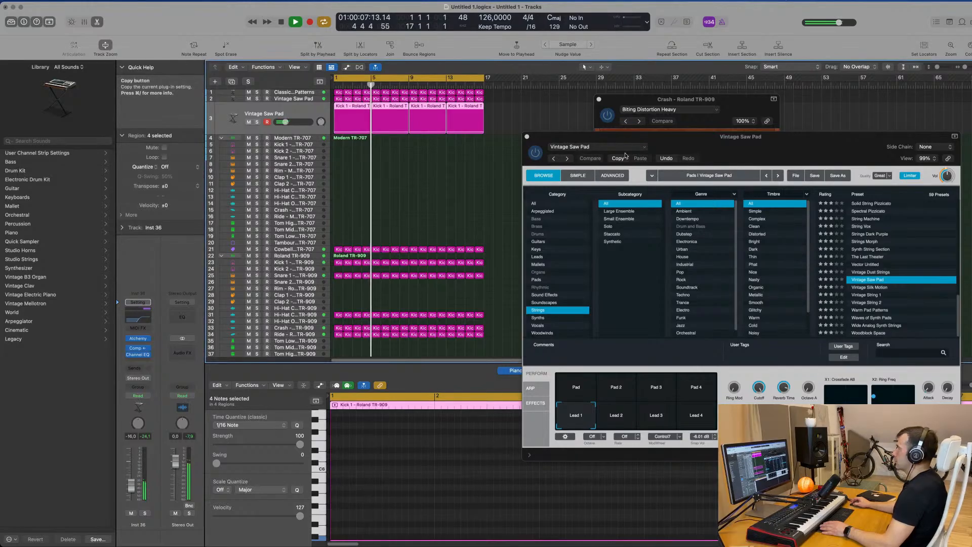
- Close the Alchemy and Distortion II windows and lower the track 3 Vintage Saw Pad to -17.2 dB
drag(685, 145, 425, 152)
click(269, 143)
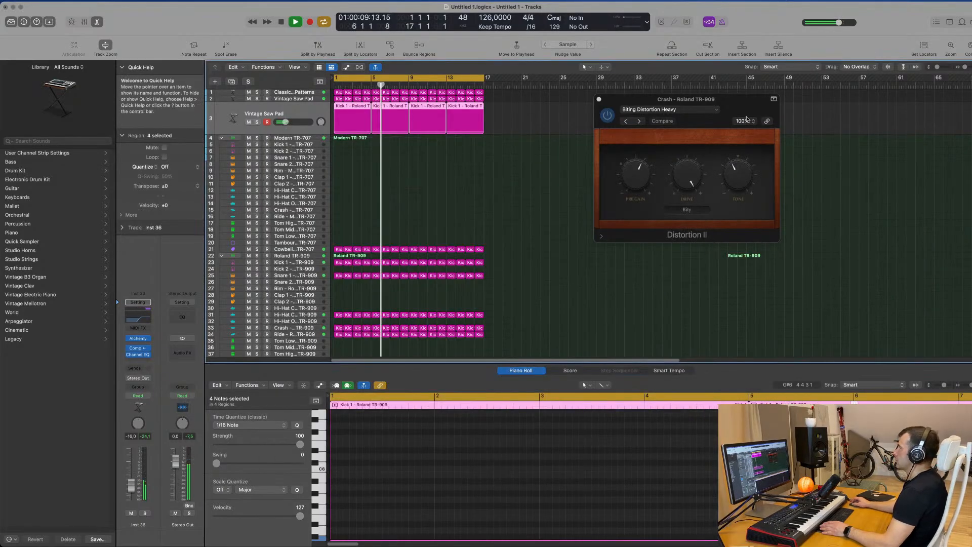
drag(623, 99, 504, 184)
click(485, 184)
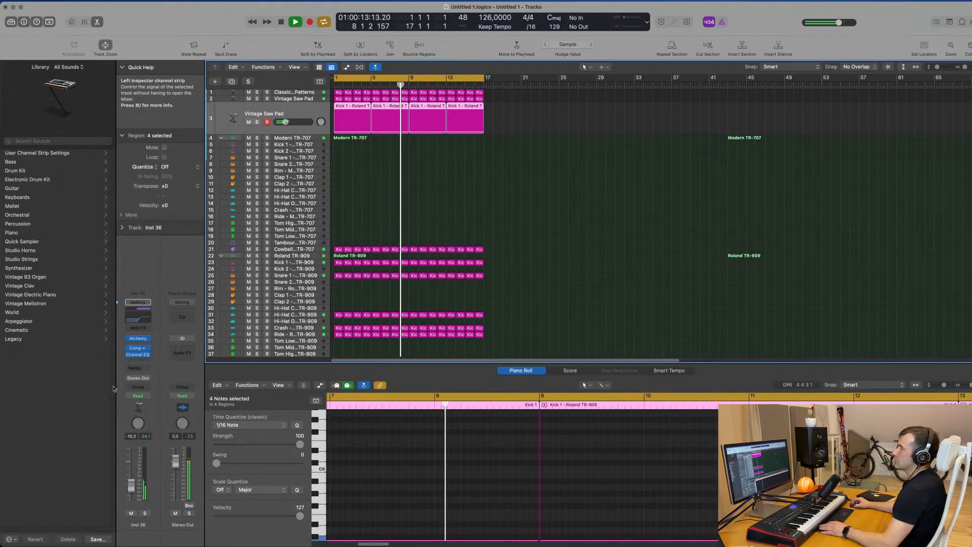
drag(132, 490, 133, 492)
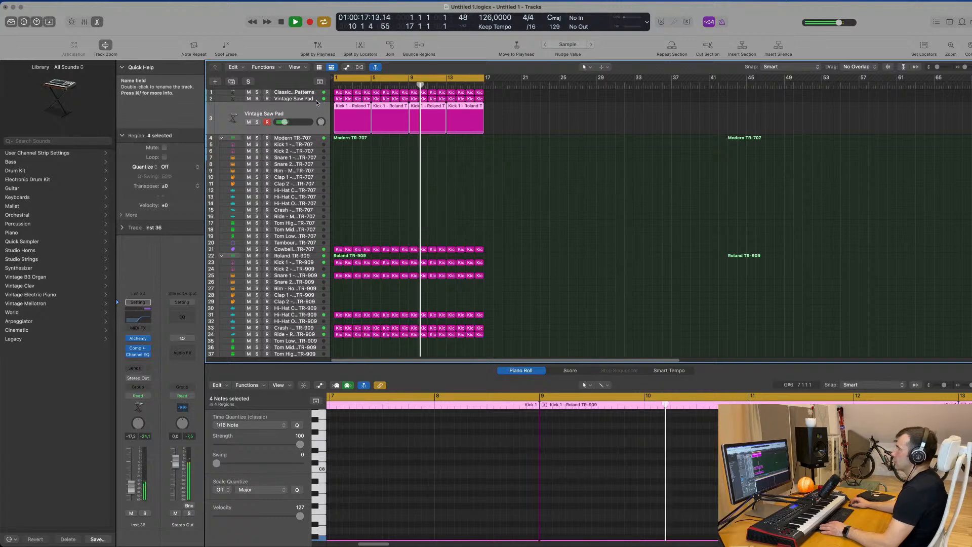
- Check the track 2 Vintage Saw Pad in solo, unsolo it, and insert a Channel EQ at its factory default
click(294, 98)
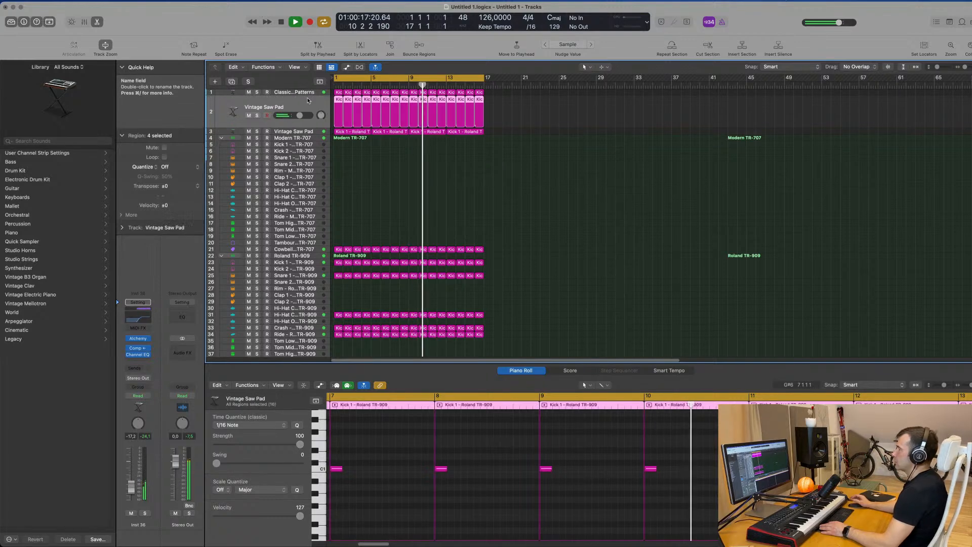
click(145, 515)
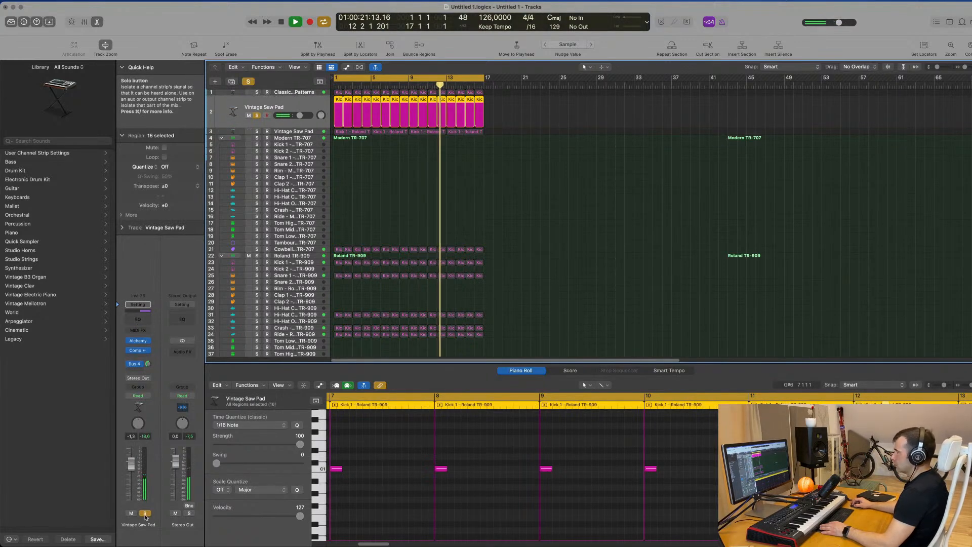
click(145, 514)
click(138, 319)
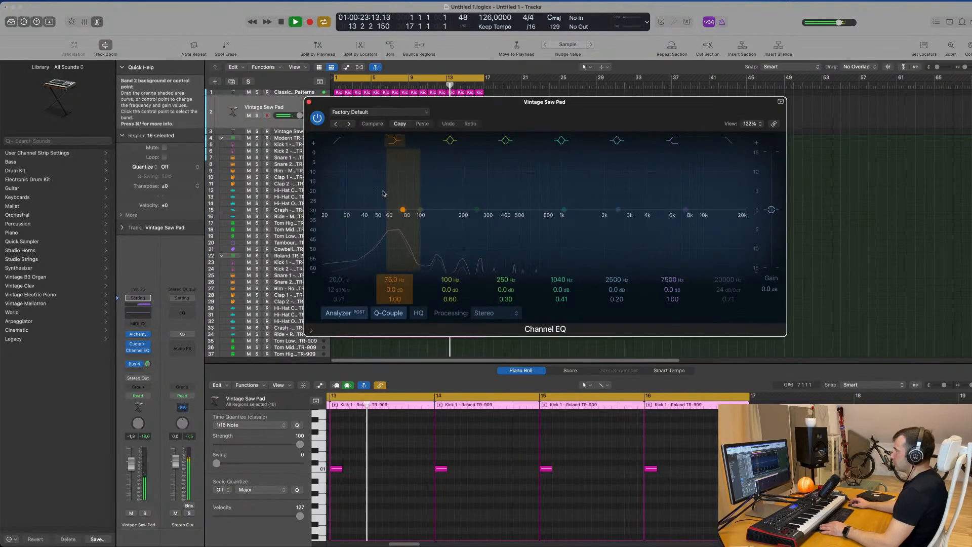
key(super+w)
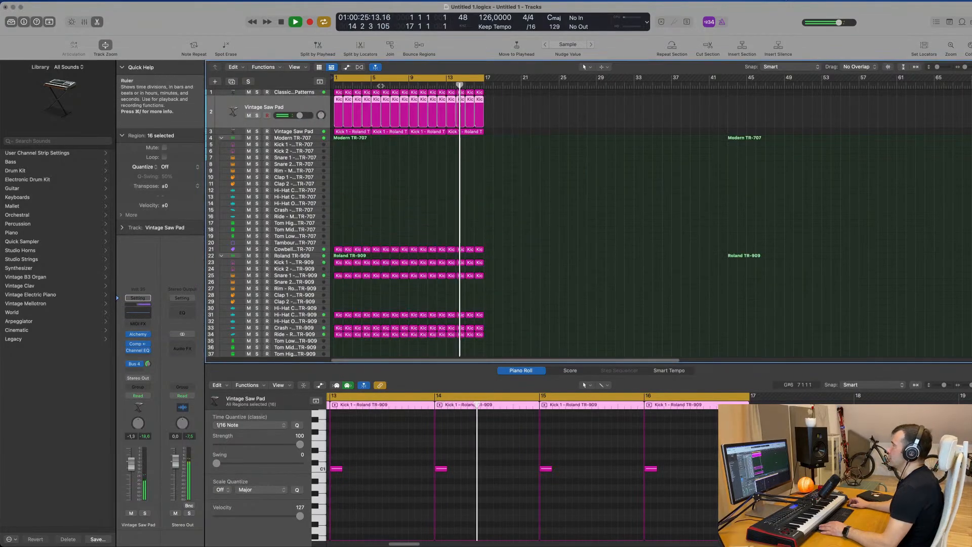
- Duplicate the track 3 Vintage Saw Pad and copy its first four-bar region onto the new track 4
key(Up)
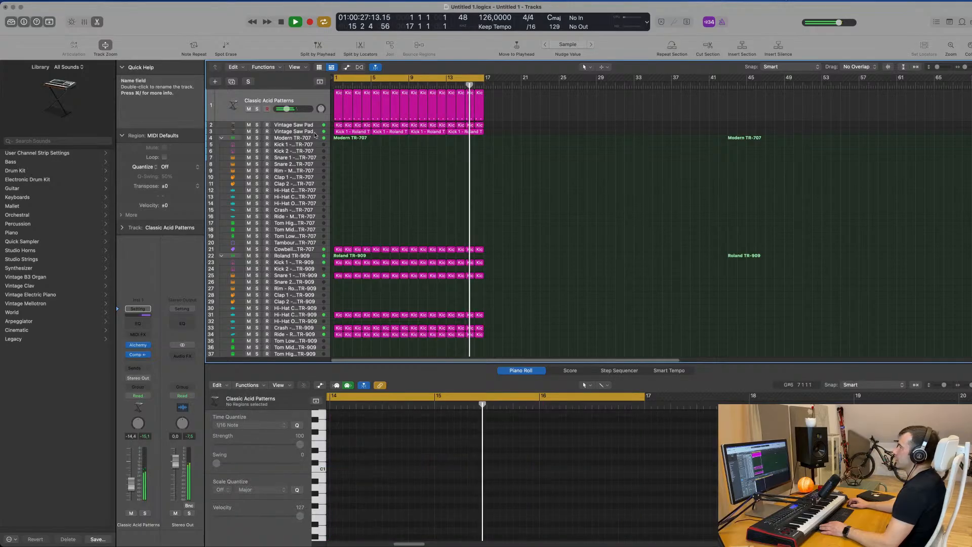
click(316, 133)
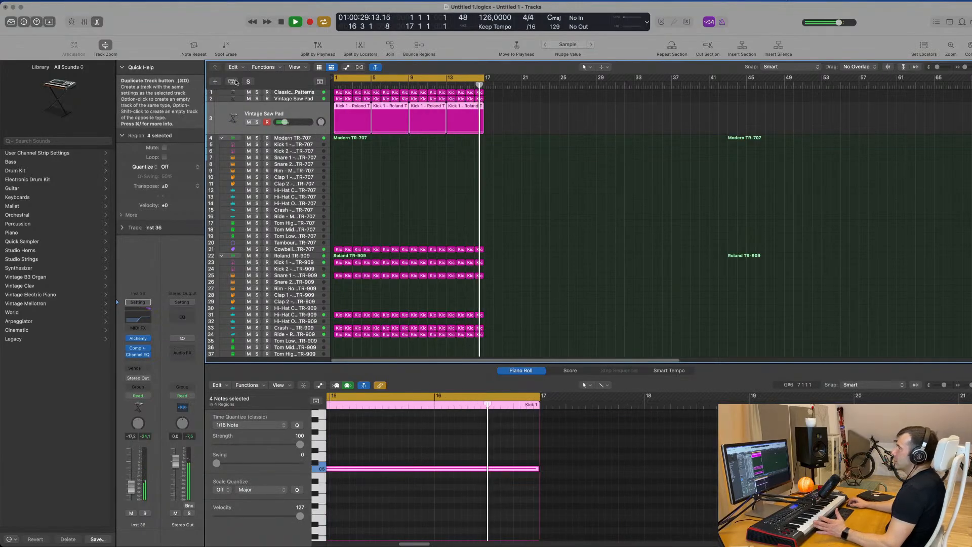
key(super+d)
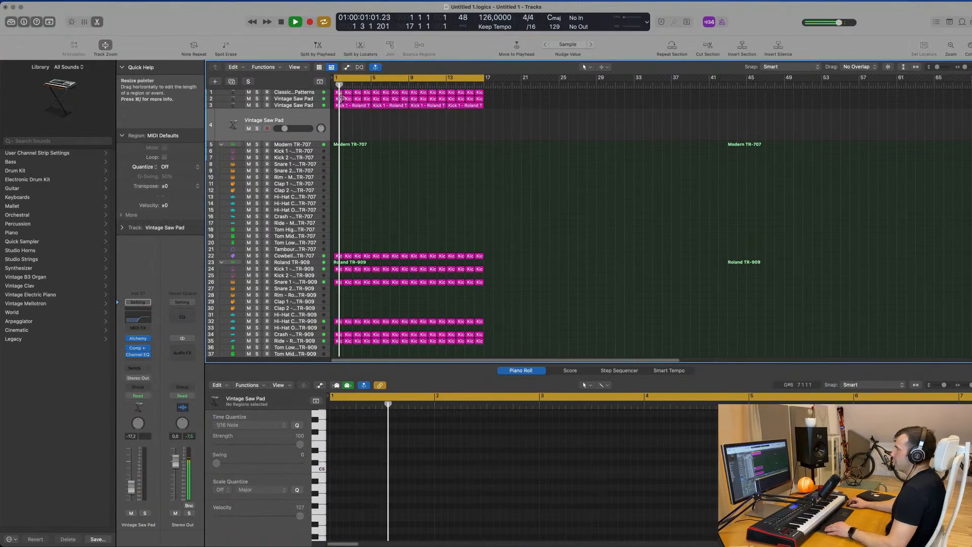
click(354, 105)
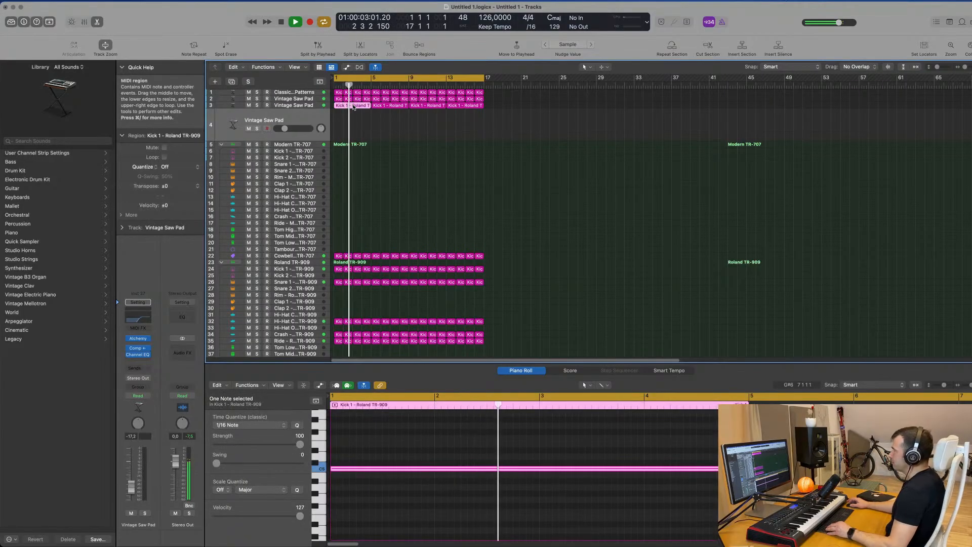
drag(353, 106, 355, 126)
- Transpose the copied four-bar note on track 4 down by octaves to C0, and bypass that track's Channel EQ
key(space)
drag(396, 440, 429, 504)
key(Delete)
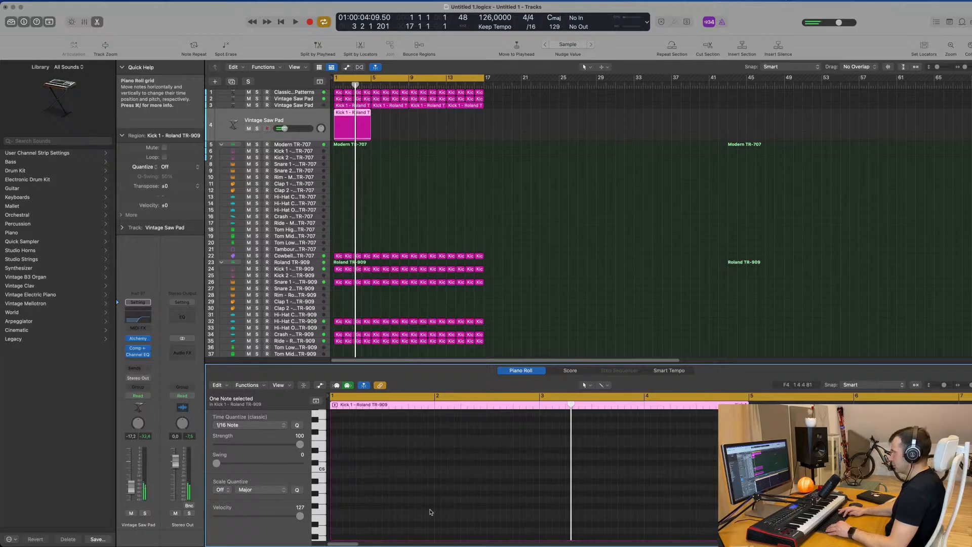
click(138, 318)
click(316, 118)
key(space)
click(309, 103)
scroll(478, 491, down, 12)
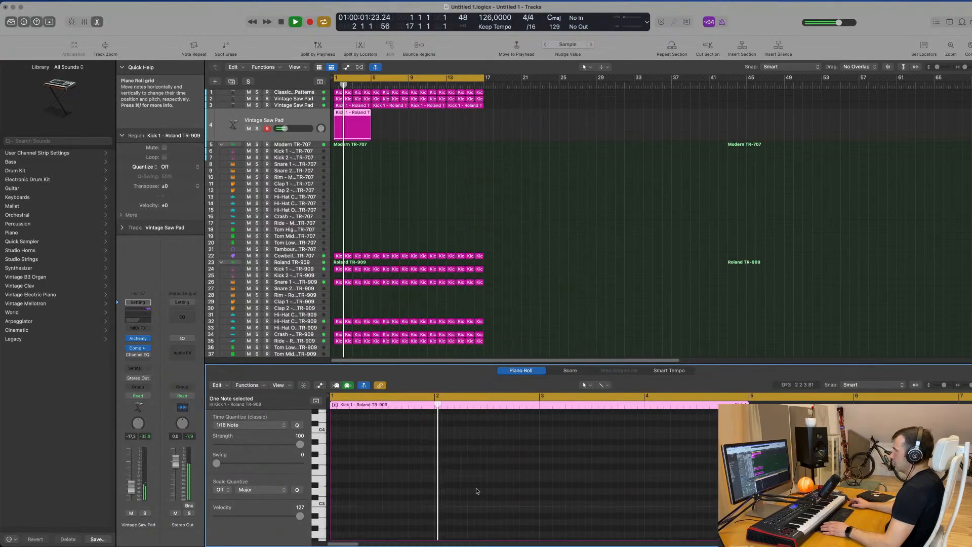
key(space)
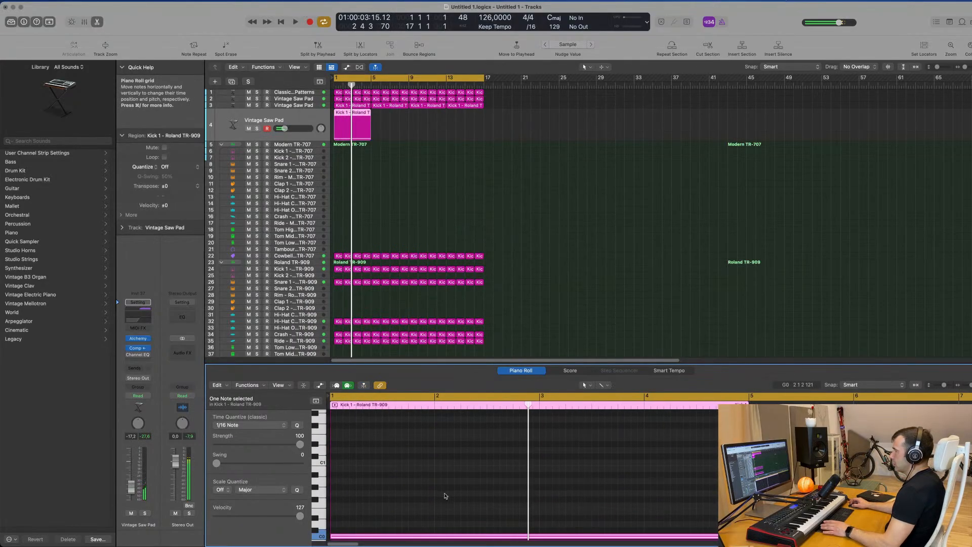
key(space)
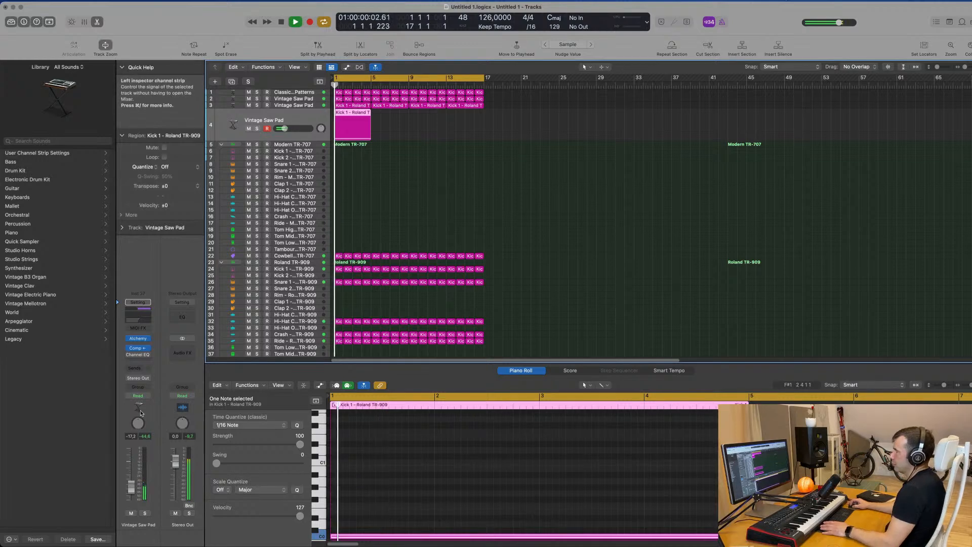
- Enable the Channel EQ on track 4 and set its low cut to 20 Hz and high cut to 86.5 Hz
click(142, 320)
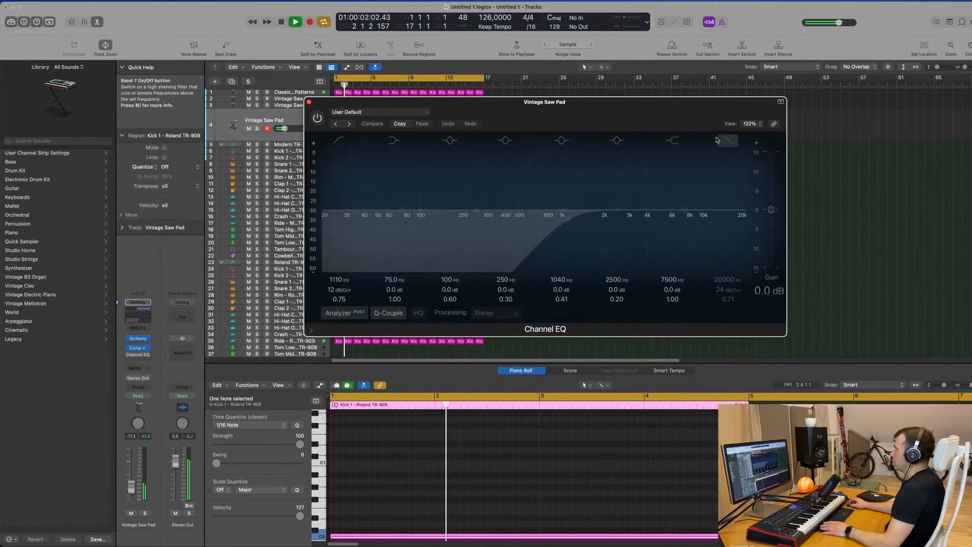
click(317, 117)
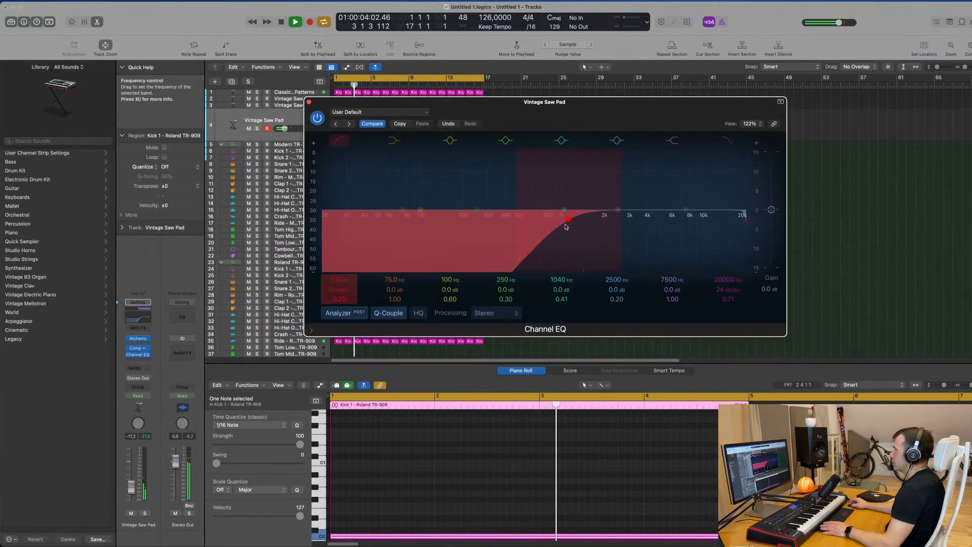
drag(564, 213, 324, 215)
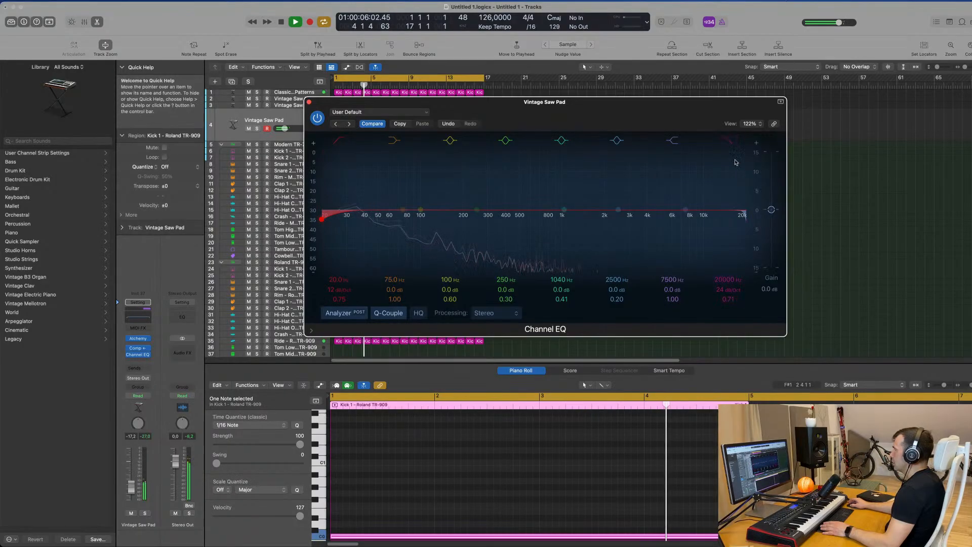
drag(743, 217, 412, 218)
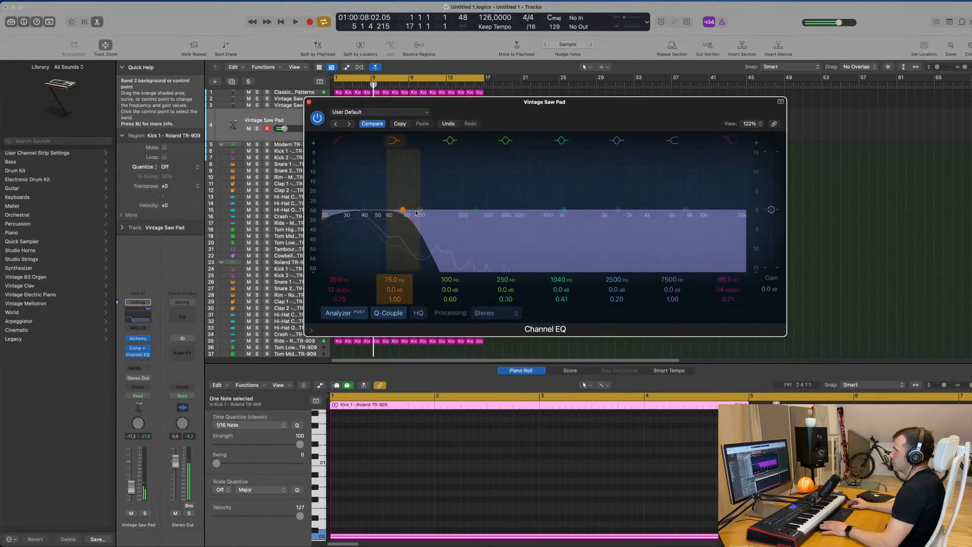
drag(540, 102, 691, 105)
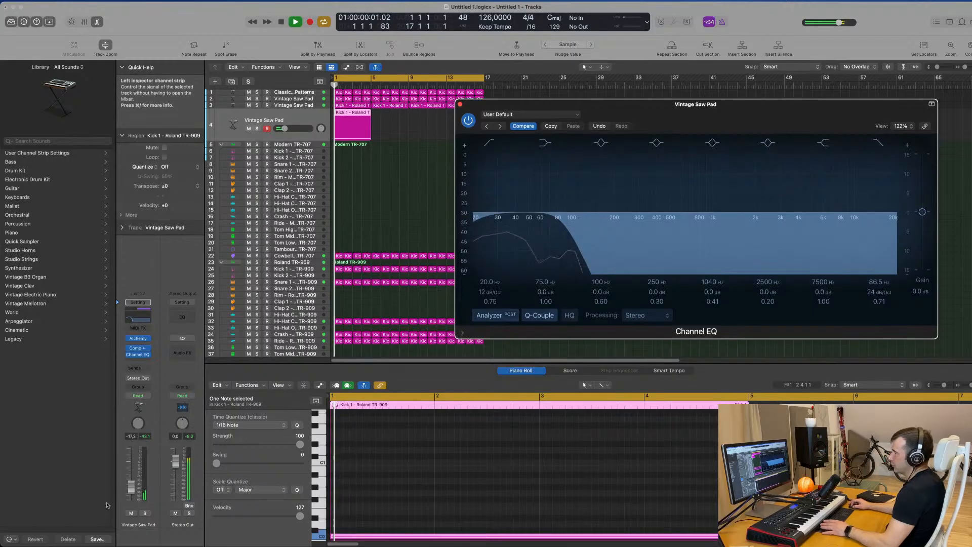
- Raise the track 4 Vintage Saw Pad to -1.9 dB and transpose its note up to C1
key(space)
drag(131, 470, 130, 466)
click(456, 536)
key(space)
key(space)
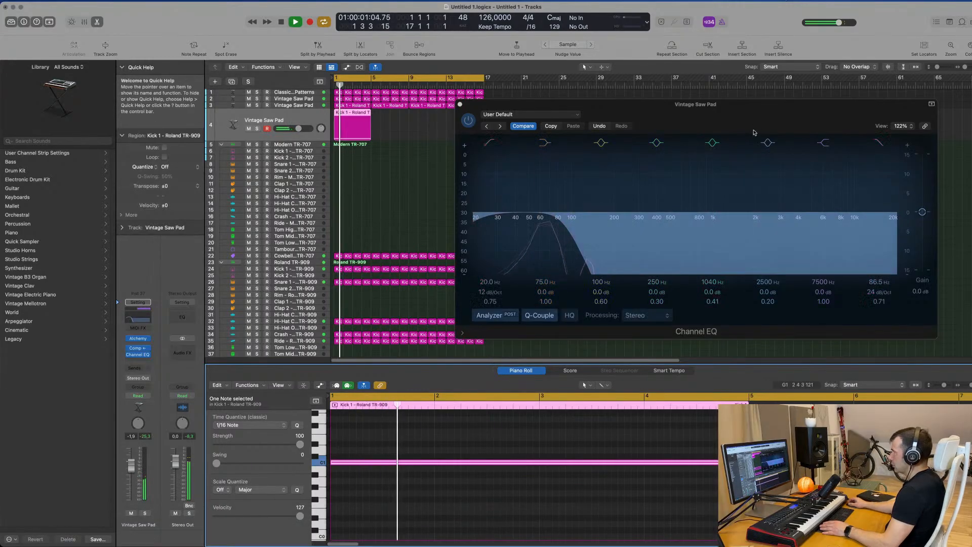
- Set track 4's Channel EQ high cut to 187 Hz with a Q of 0.75 and restart playback
drag(760, 105, 736, 106)
key(space)
key(space)
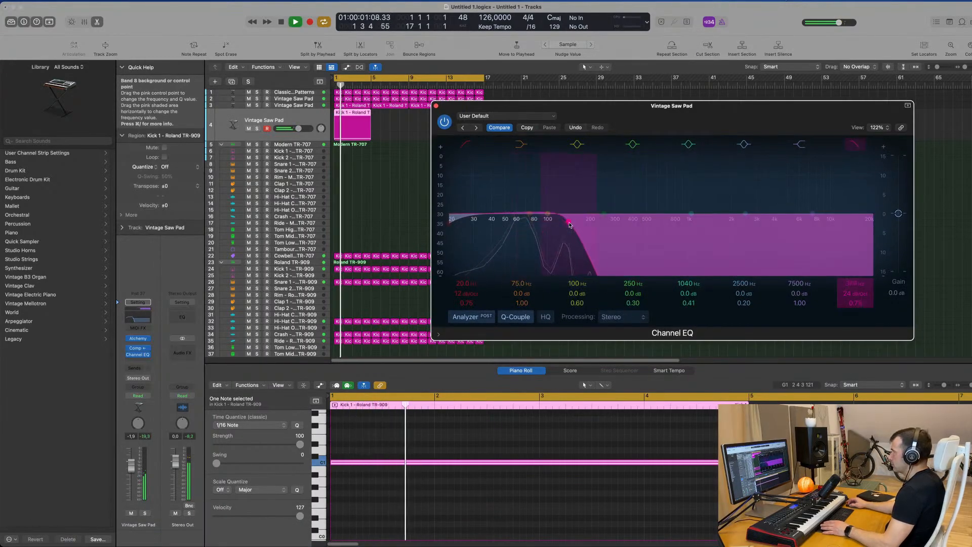
drag(592, 225, 586, 223)
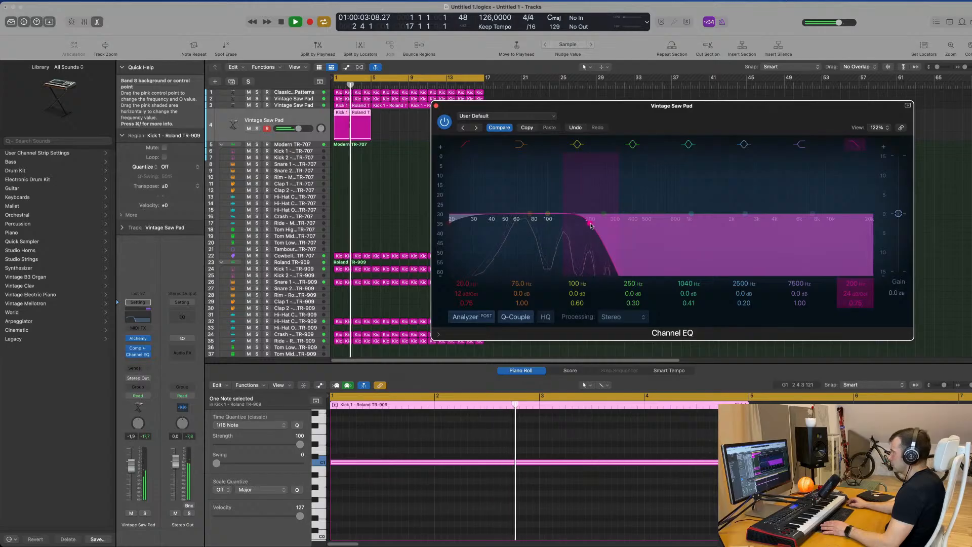
drag(737, 106, 675, 178)
key(Return)
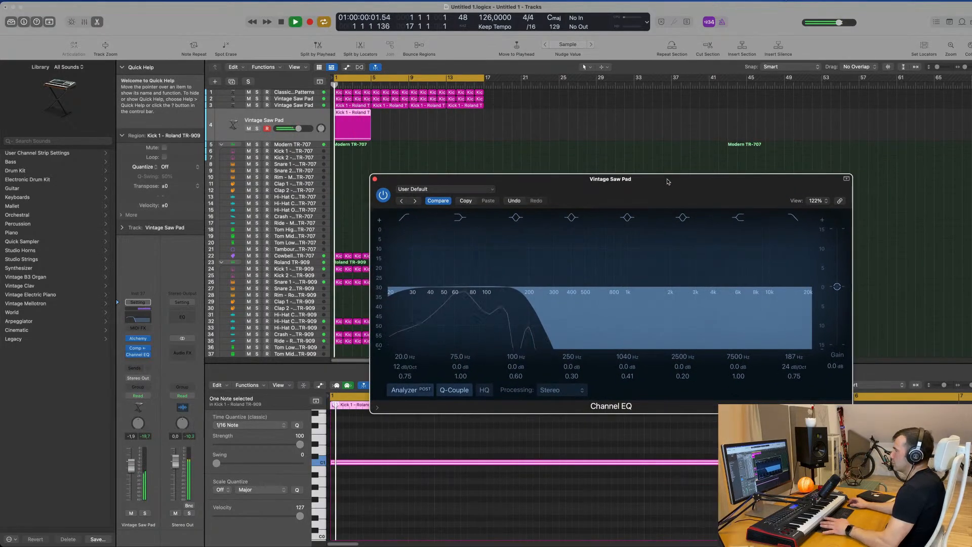
- Raise track 4 to -0.1 dB and switch its Alchemy performance pad to Lead 2
click(144, 338)
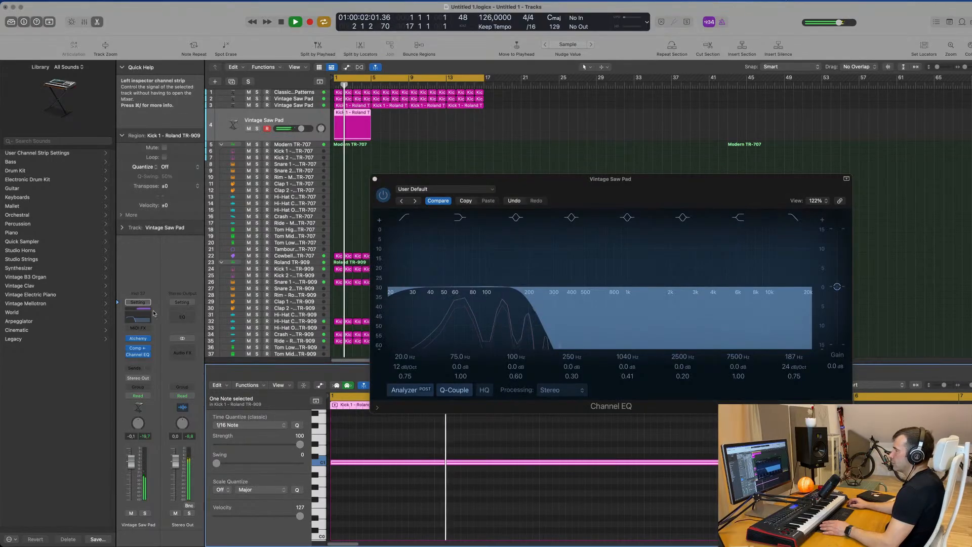
click(138, 339)
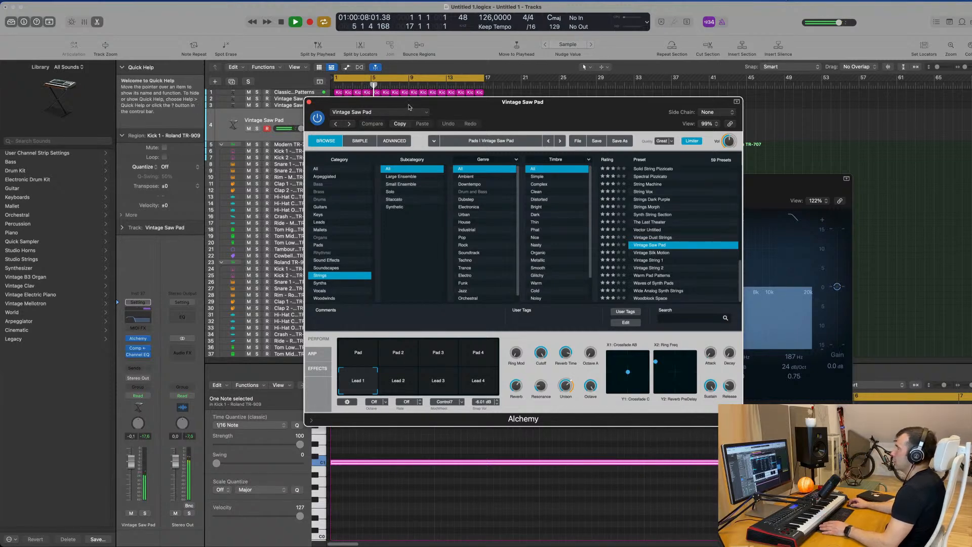
click(396, 376)
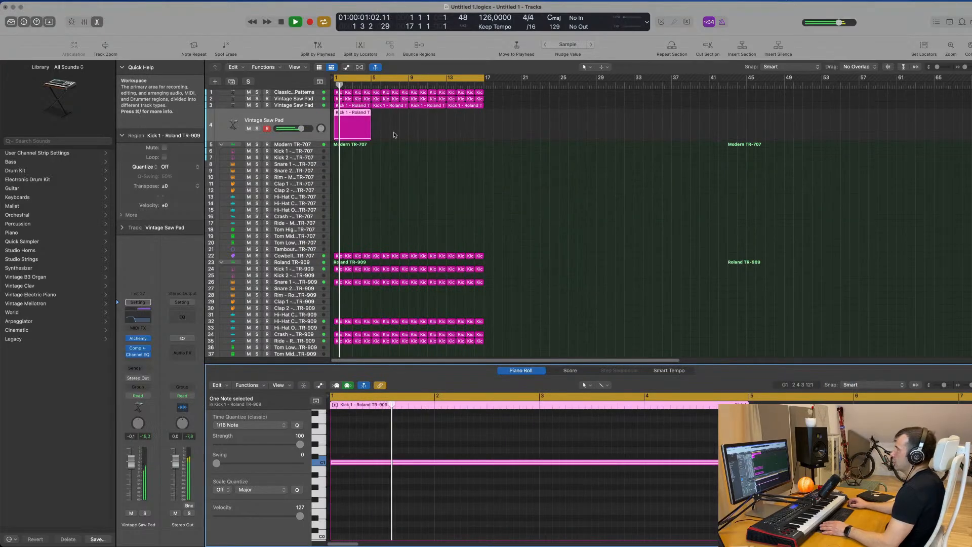
- Repeat the four-bar region on track 4 three times to fill the 16 bars, and select all four regions
drag(394, 135, 366, 138)
key(super+r)
key(super+r)
key(super+r)
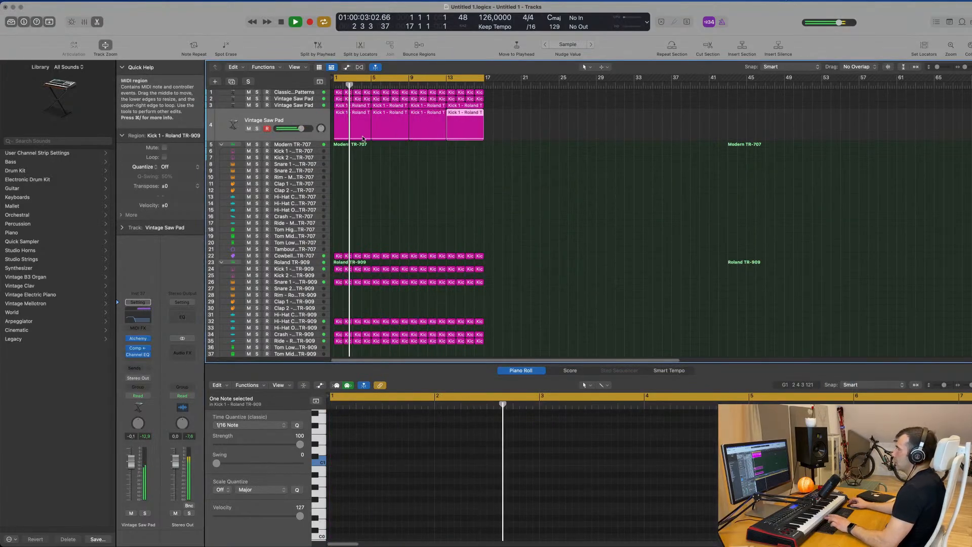
click(311, 116)
key(Return)
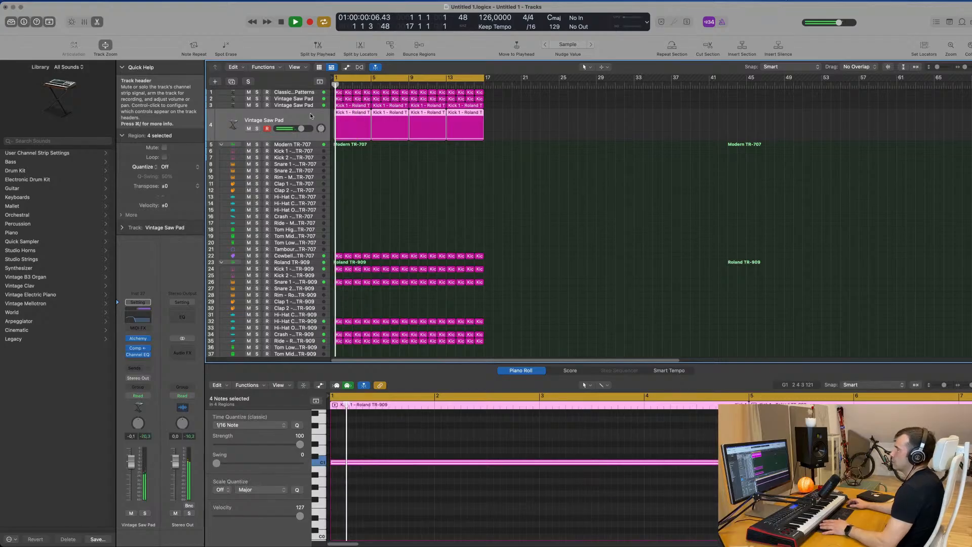
- Set track 4's Channel EQ high cut to 472 Hz with a Q of 1.10 and audition it from the start
click(136, 318)
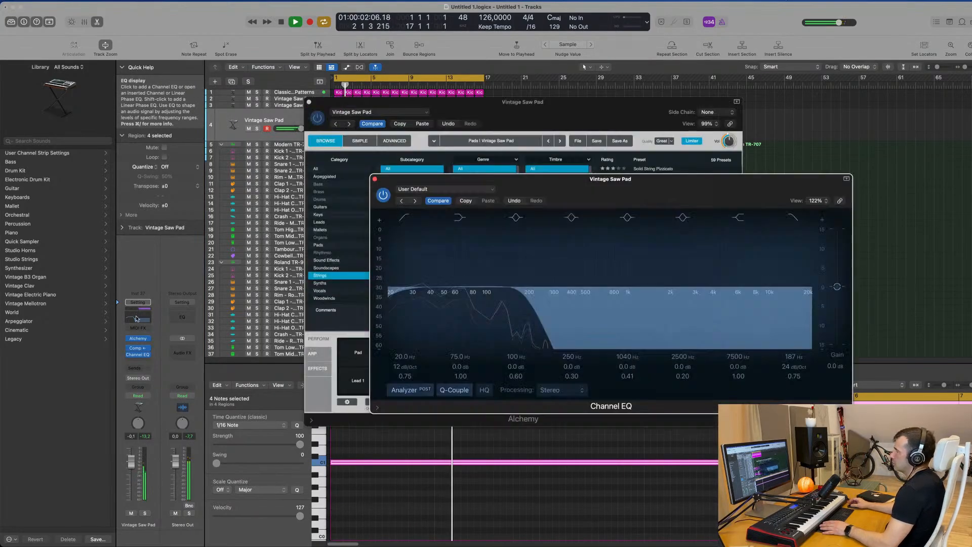
mouse_move(526, 286)
mouse_down()
mouse_move(689, 287)
mouse_move(591, 293)
mouse_up()
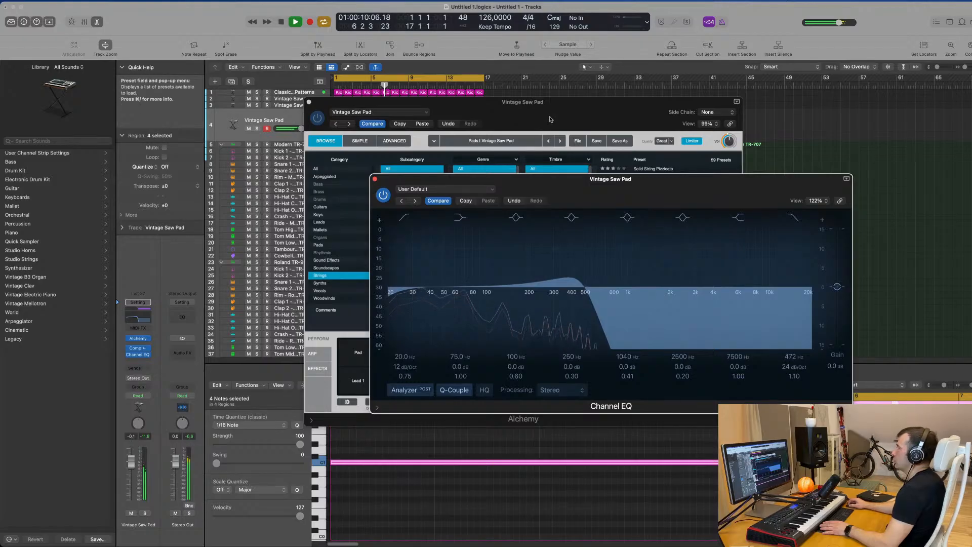
drag(549, 122, 837, 131)
drag(575, 177, 592, 125)
key(space)
key(space)
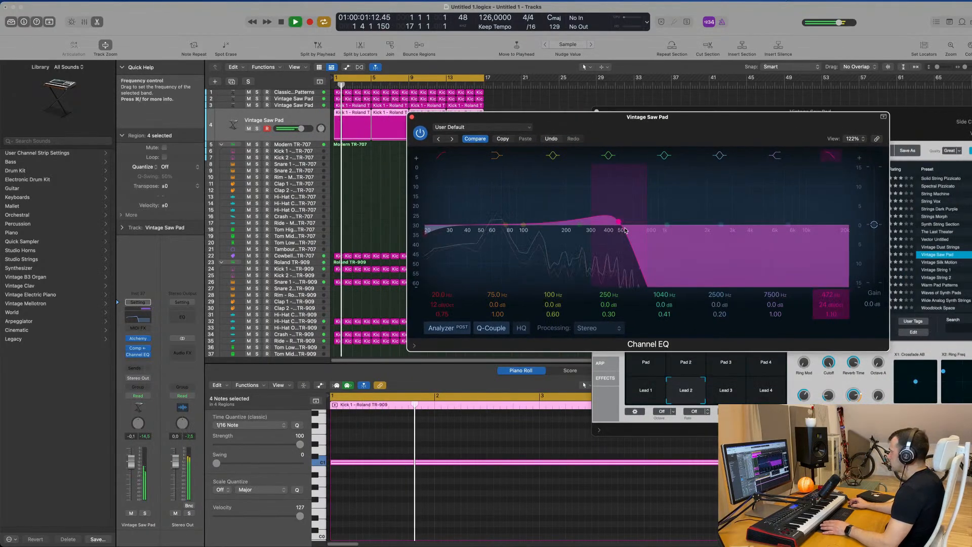
key(space)
key(space)
key(space)
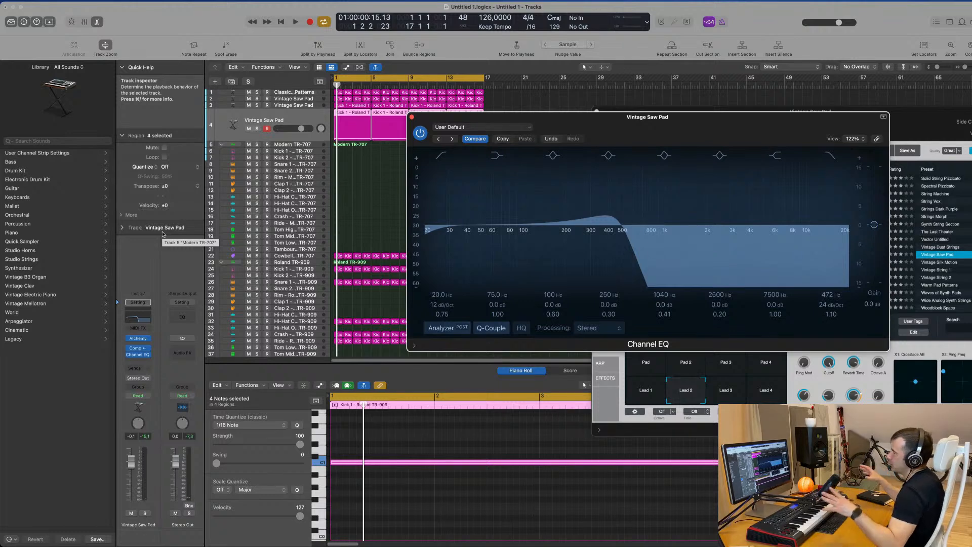
key(space)
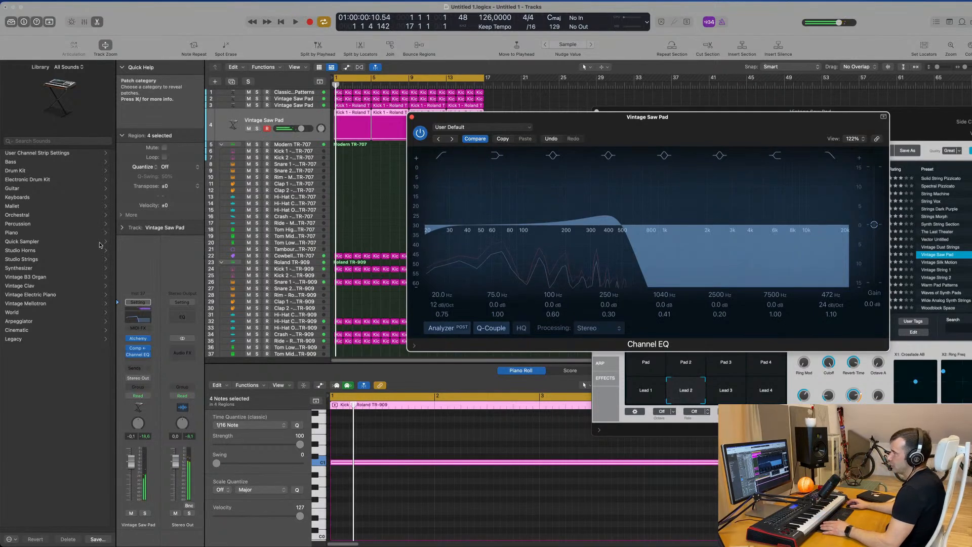
key(space)
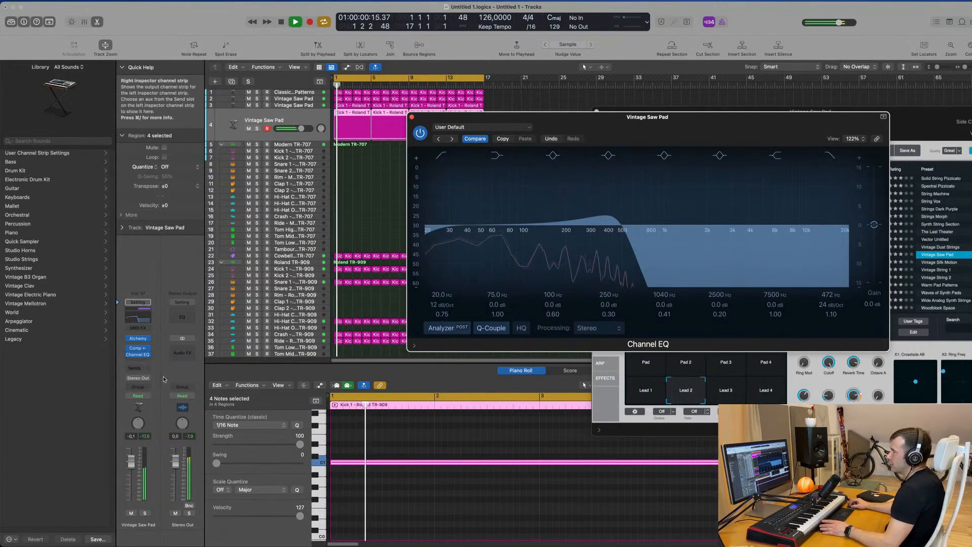
- Set track 4's automation mode to Touch, record a freehand sweep of the Channel EQ high-cut frequency, and close the EQ
click(145, 400)
click(147, 408)
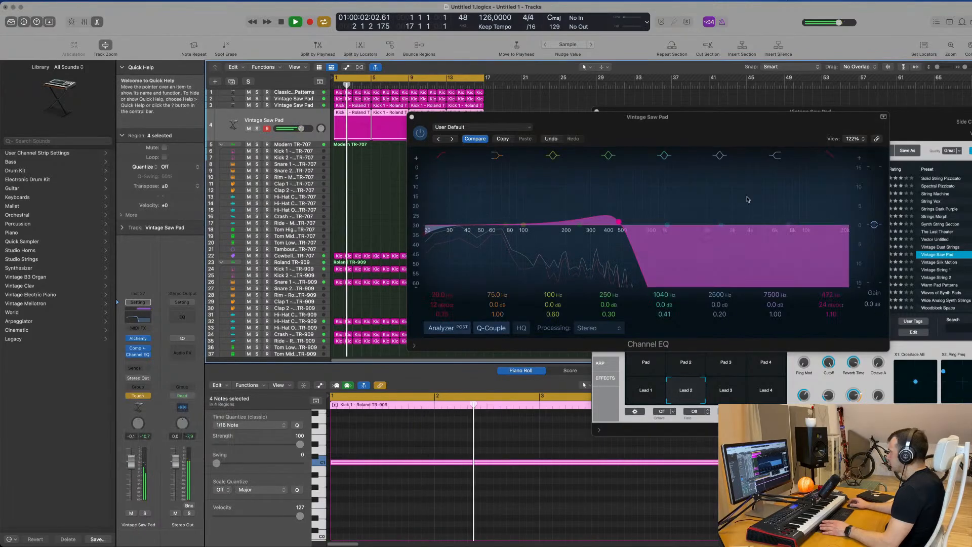
key(space)
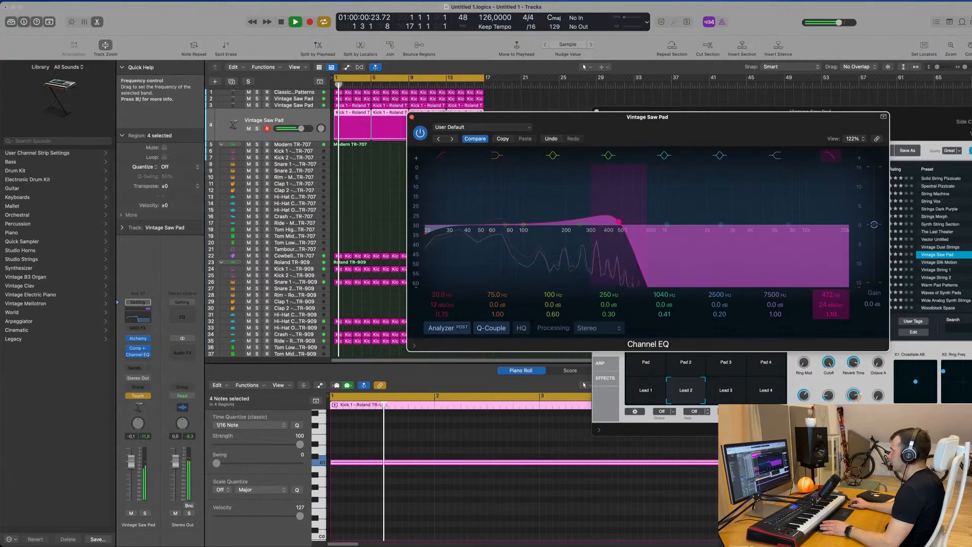
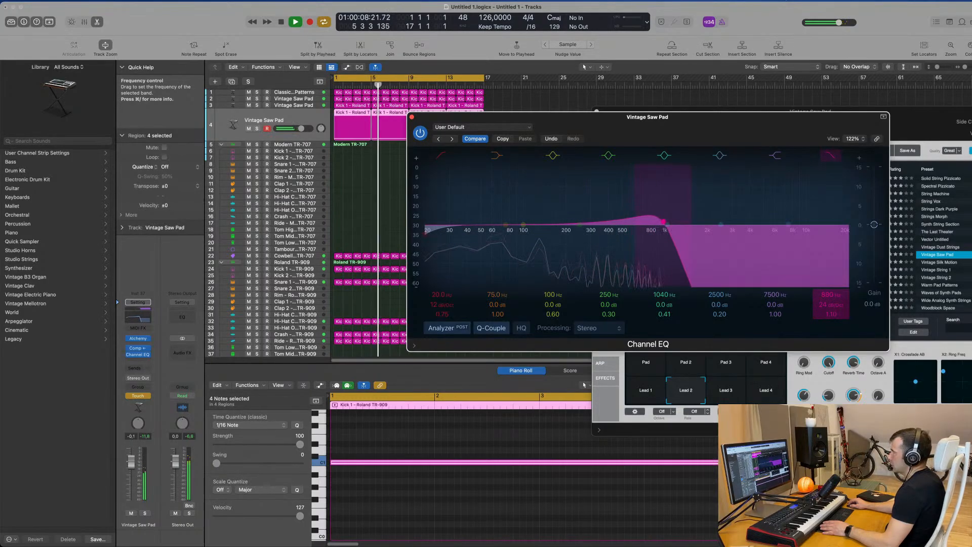
drag(831, 295, 831, 349)
key(space)
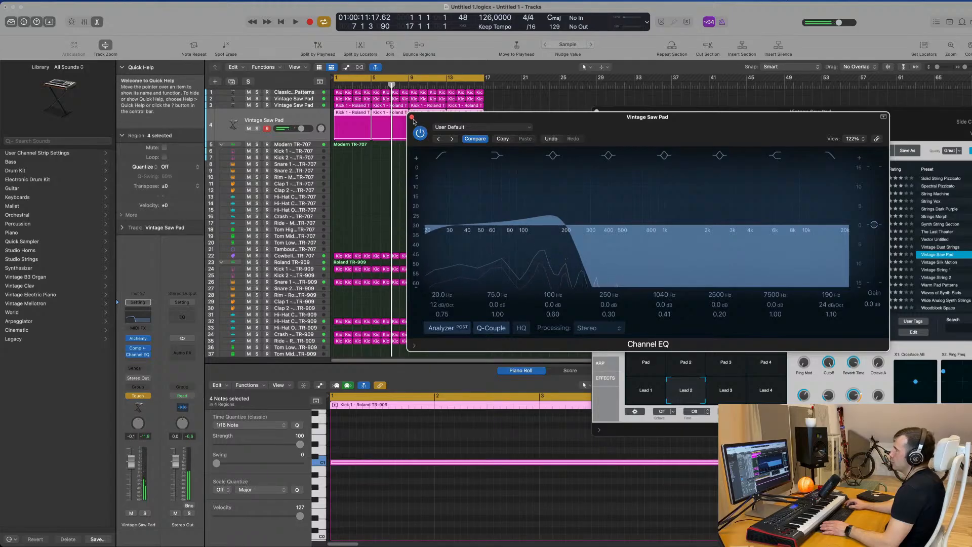
click(412, 118)
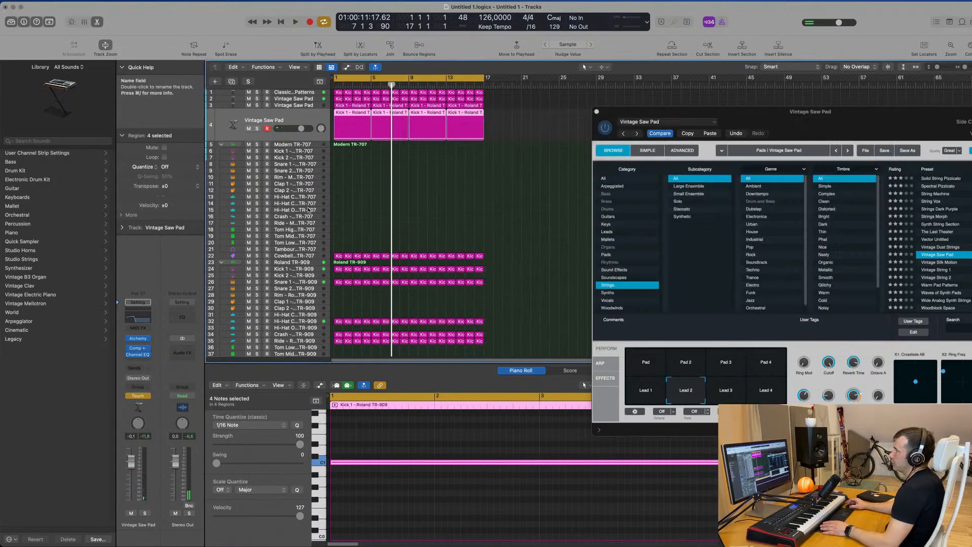
- Show track automation, set track 4 back to Read mode, and display its Channel EQ High Cut Frequency lane
drag(300, 140, 312, 172)
key(a)
key(space)
click(267, 133)
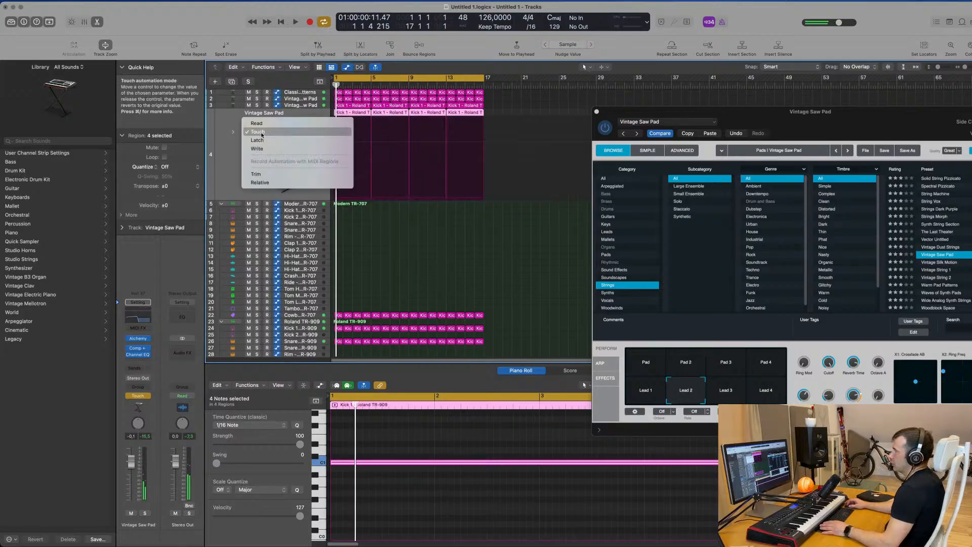
click(257, 123)
click(282, 132)
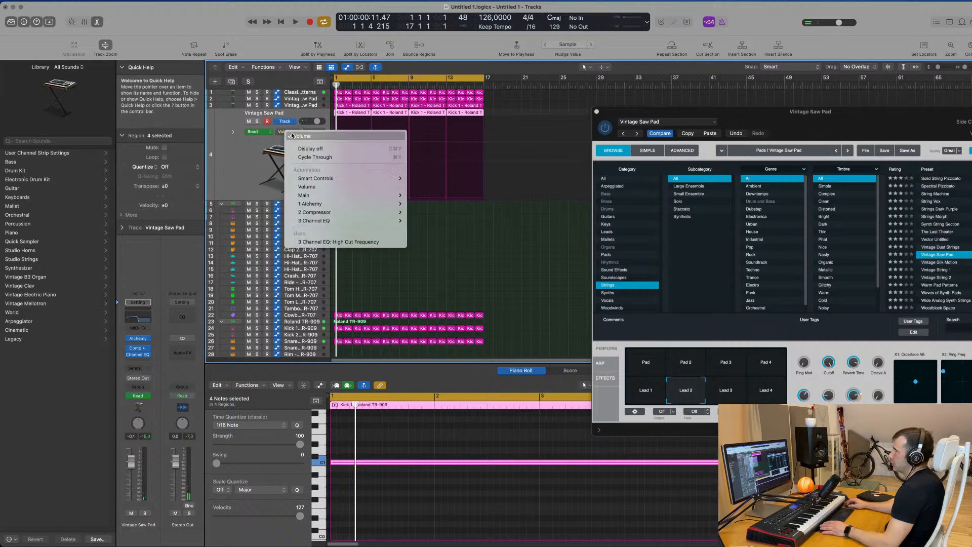
click(323, 242)
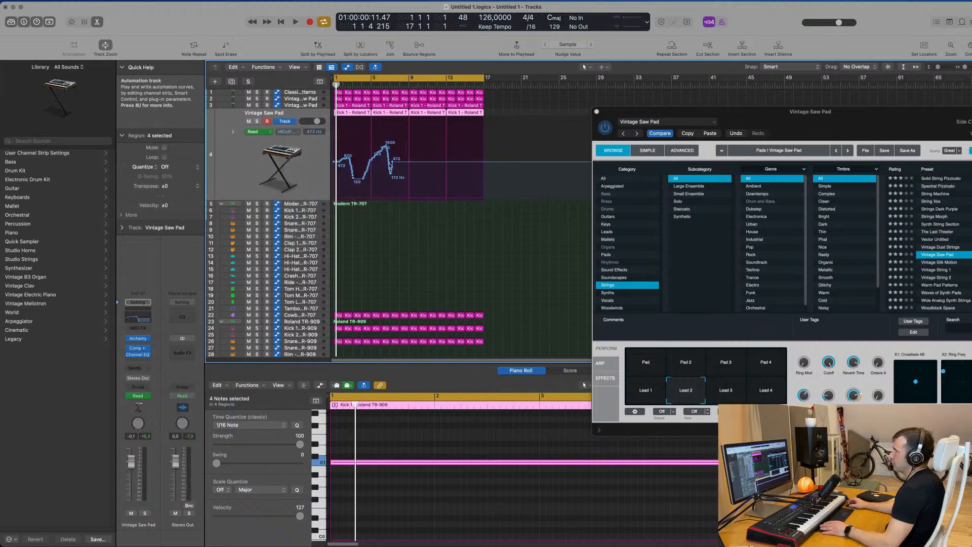
- Replace the recorded high-cut curve with a ramp from 147 Hz at bar 1 to about 600 Hz before bar 5, and play it back
drag(398, 162, 369, 154)
key(space)
key(space)
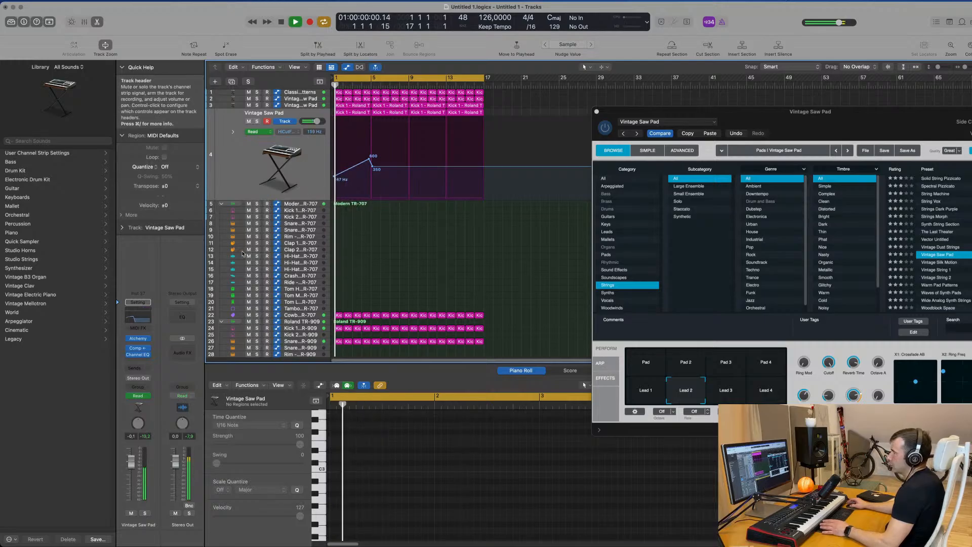
click(271, 175)
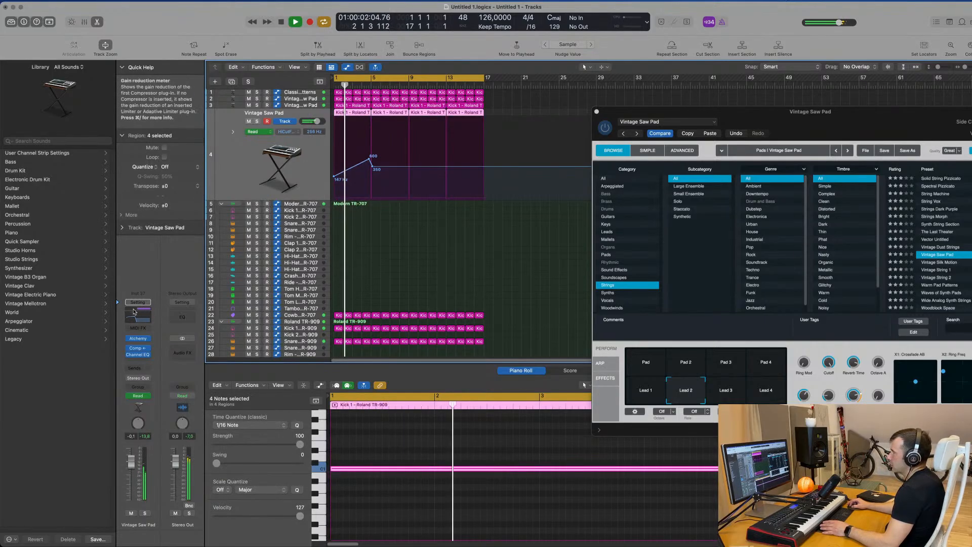
- Reopen track 4's Channel EQ and draw further four-bar high-cut ramps, each peaking higher, up to 4720 Hz at bar 17
click(138, 354)
drag(672, 110, 550, 301)
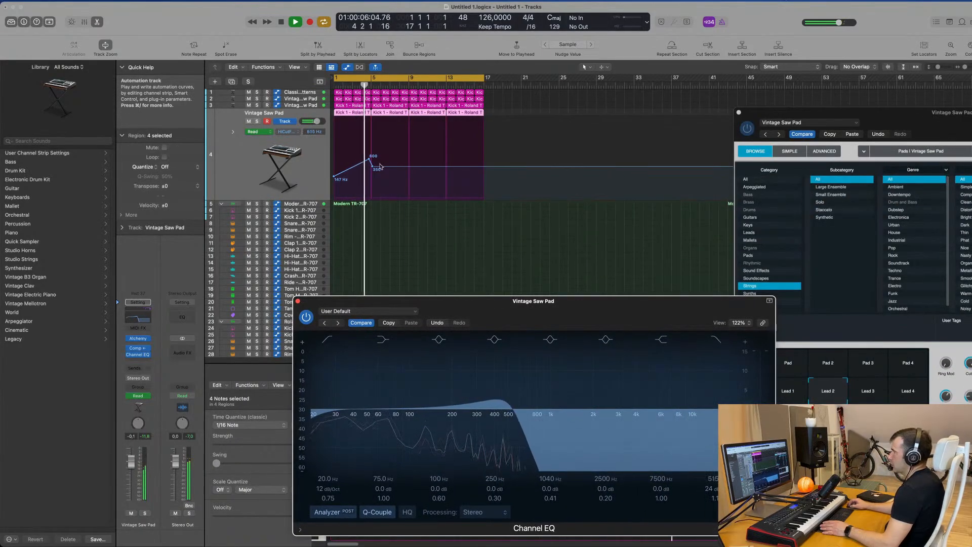
drag(372, 169, 482, 134)
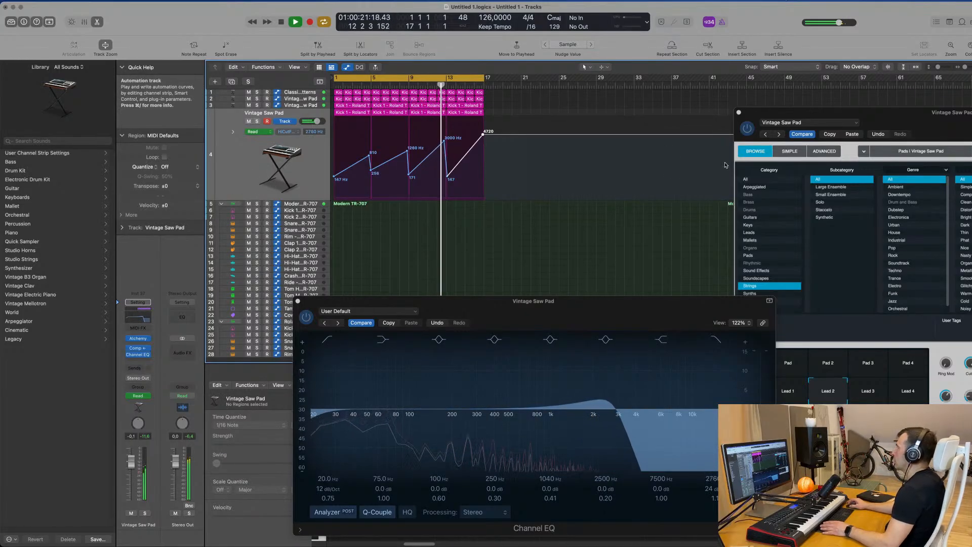
- Close the Alchemy window and check track 4's high-cut sweep in solo and in the mix with its Channel EQ in view
drag(834, 112, 523, 192)
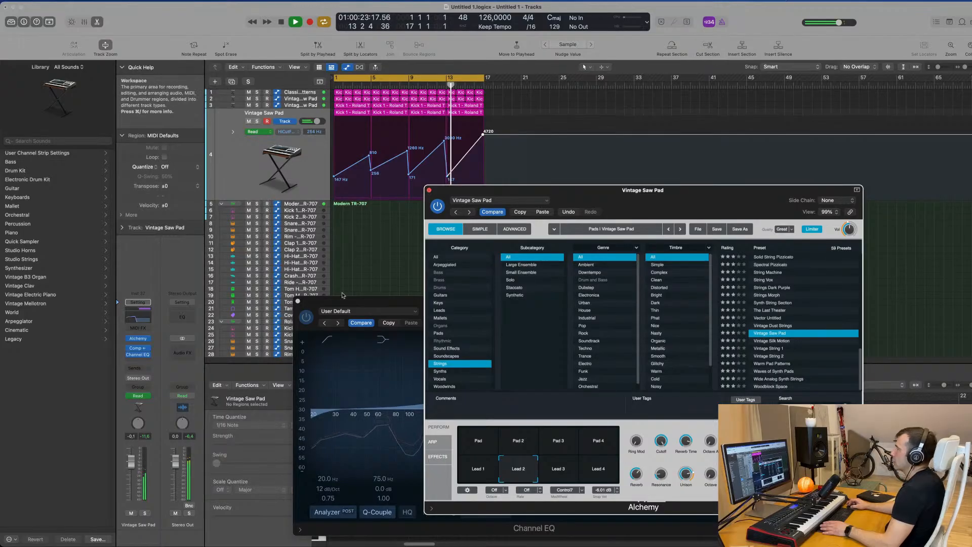
click(429, 192)
drag(436, 302, 657, 202)
click(257, 124)
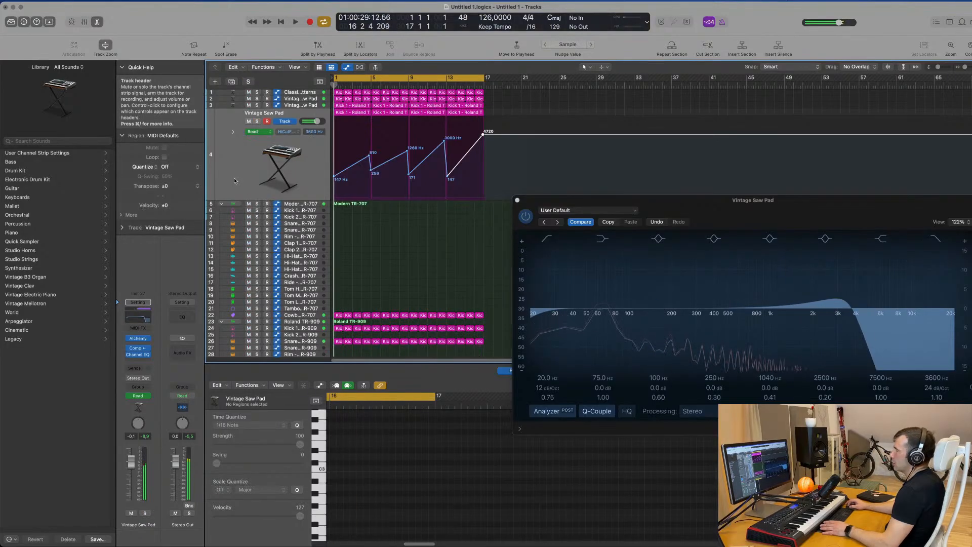
click(257, 123)
click(624, 213)
drag(639, 202, 583, 188)
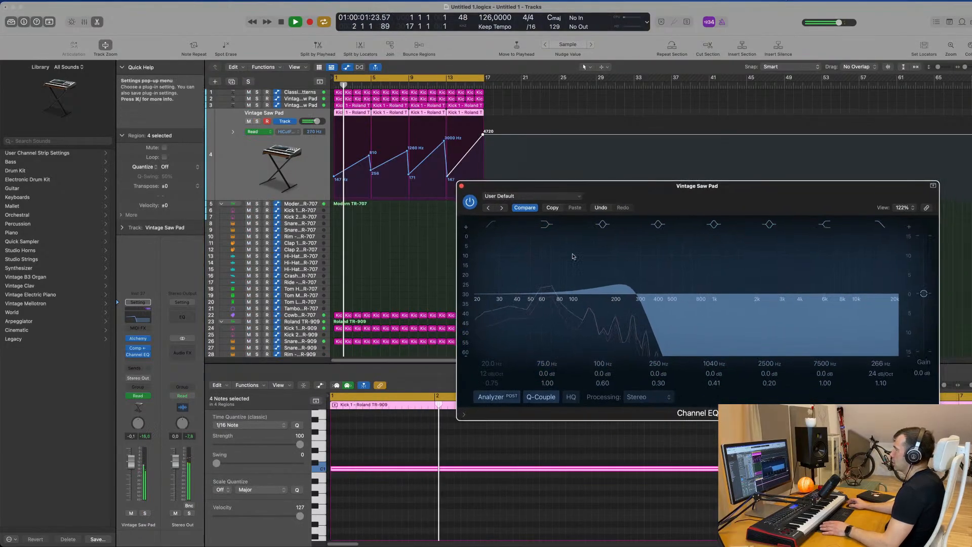
- Boost the 75 Hz low shelf by +6.6 dB in track 4's Channel EQ and close the EQ window
drag(548, 373, 547, 341)
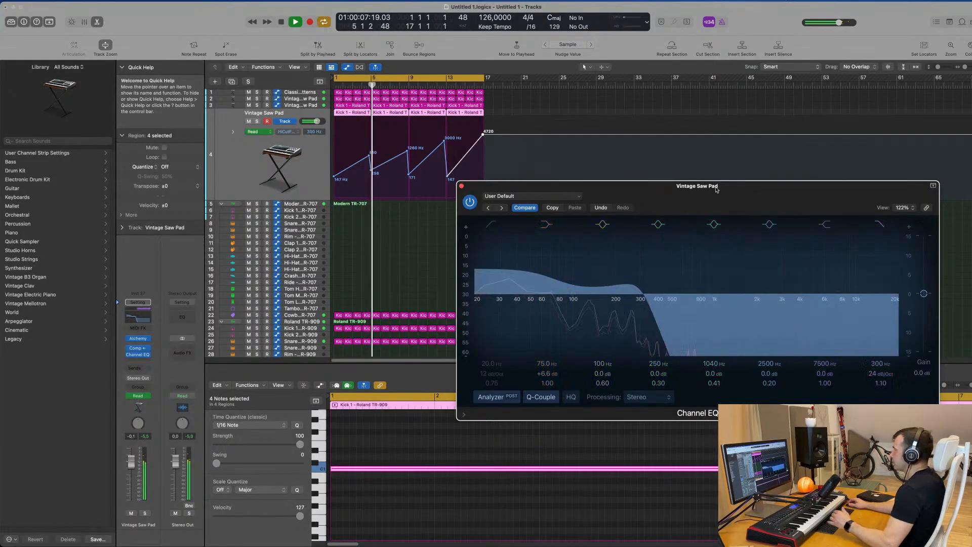
drag(715, 195, 676, 203)
click(424, 193)
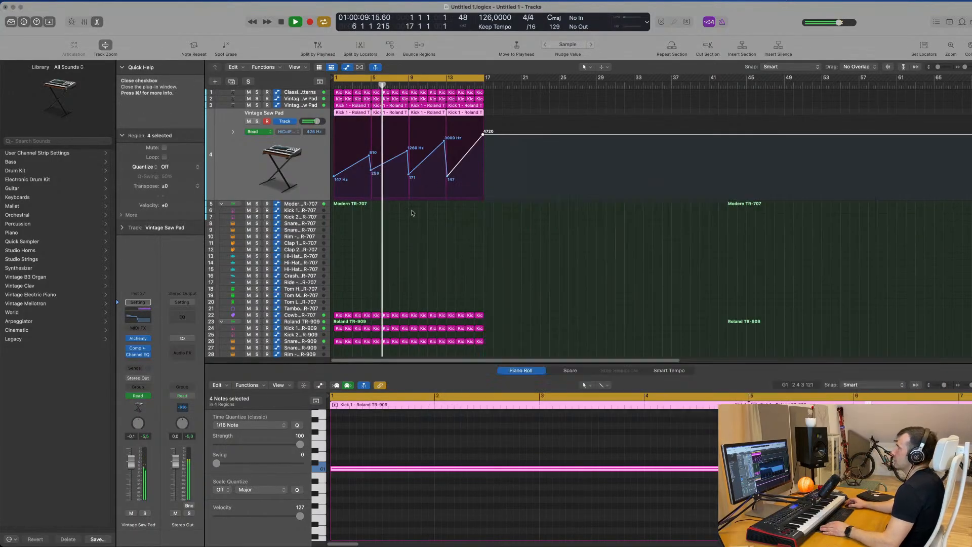
- Select all regions, then colour them and name them by their tracks
scroll(425, 268, down, 5)
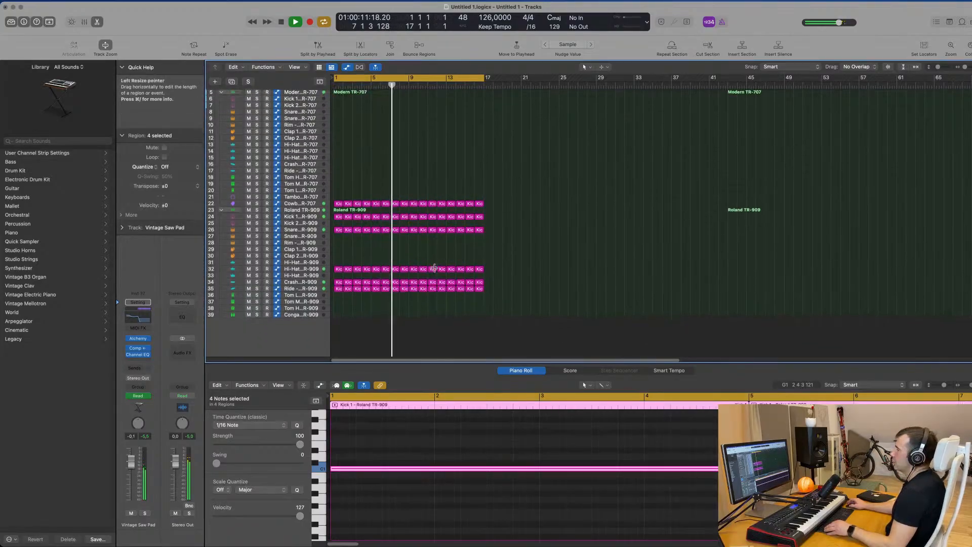
click(554, 250)
scroll(550, 259, up, 3)
scroll(551, 259, up, 3)
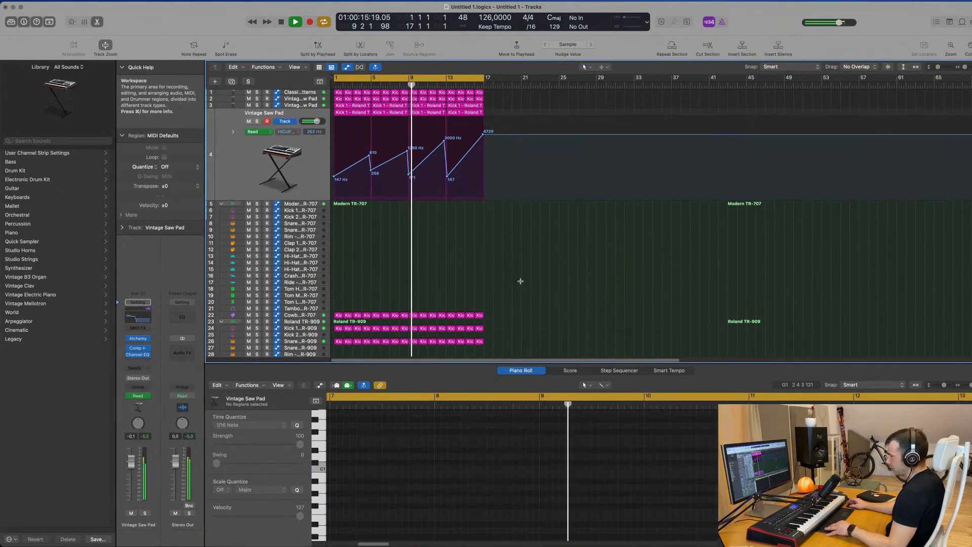
key(super+a)
right_click(453, 317)
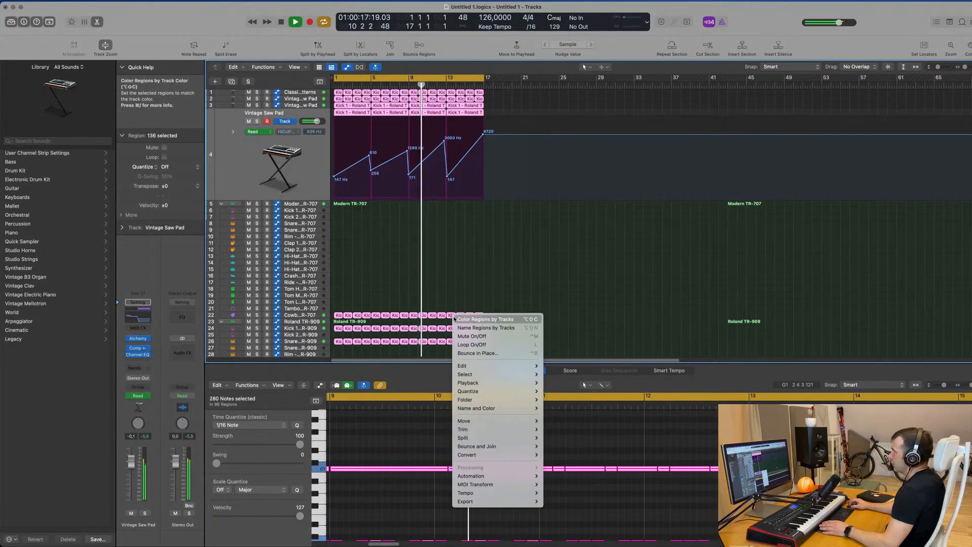
click(458, 319)
right_click(453, 315)
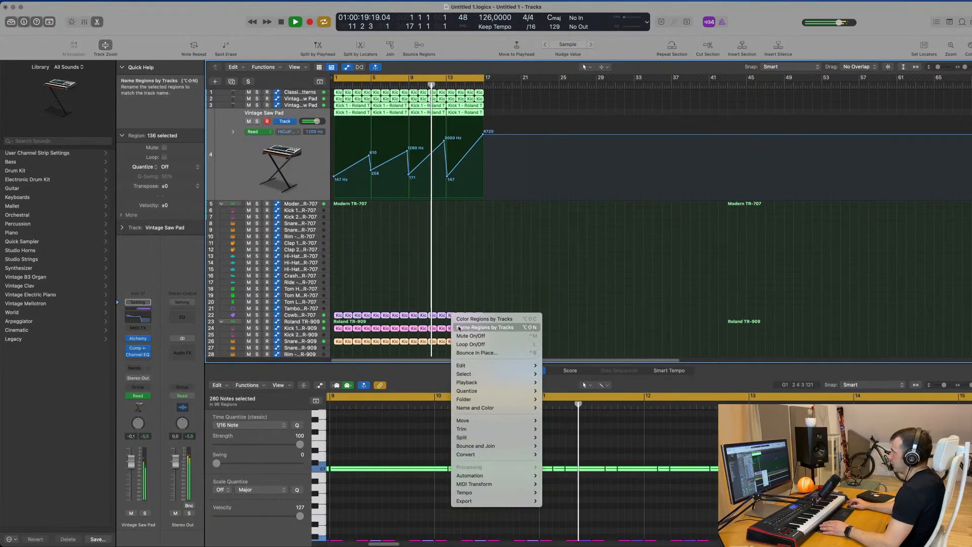
click(459, 328)
click(531, 261)
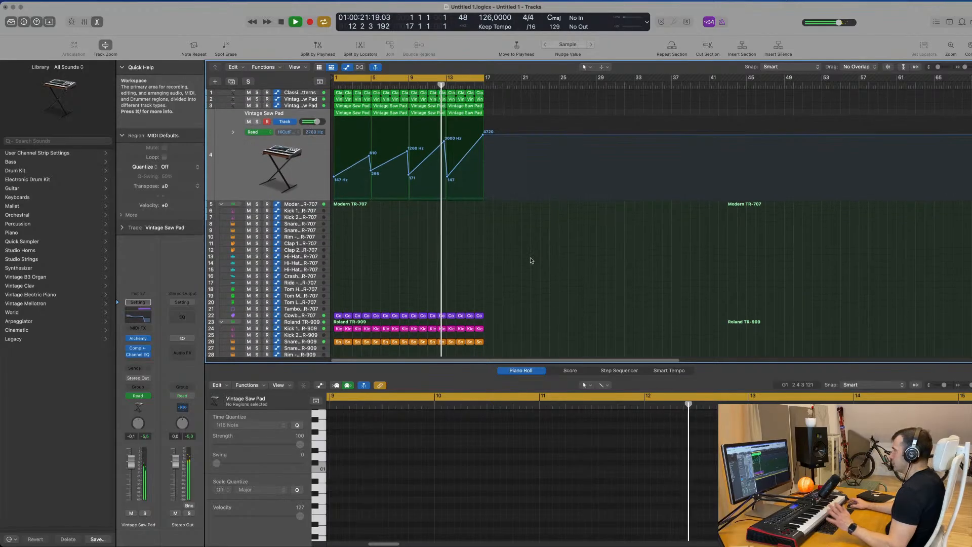
- Copy the bar 1 Ride region of the TR-909 onto its Tom Low track and play it back
scroll(519, 259, down, 3)
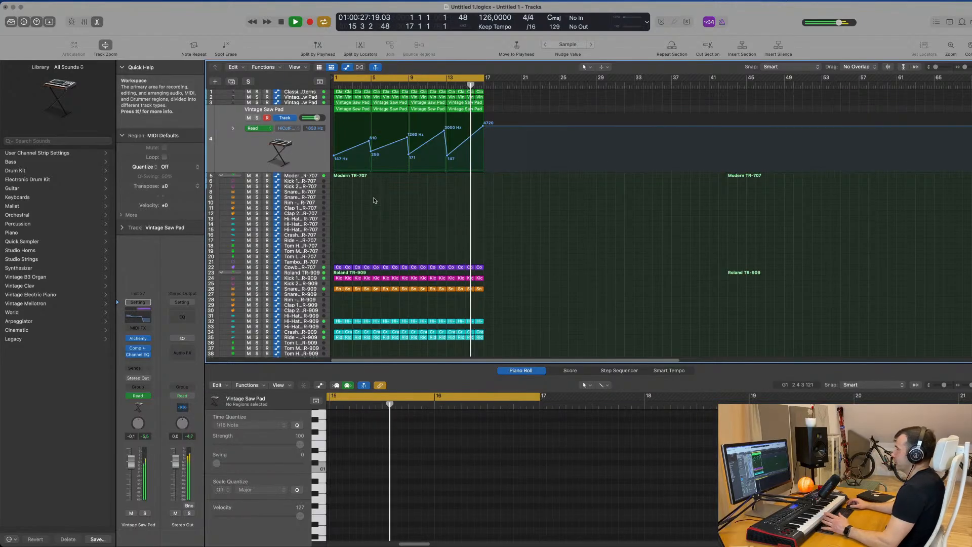
scroll(451, 210, down, 3)
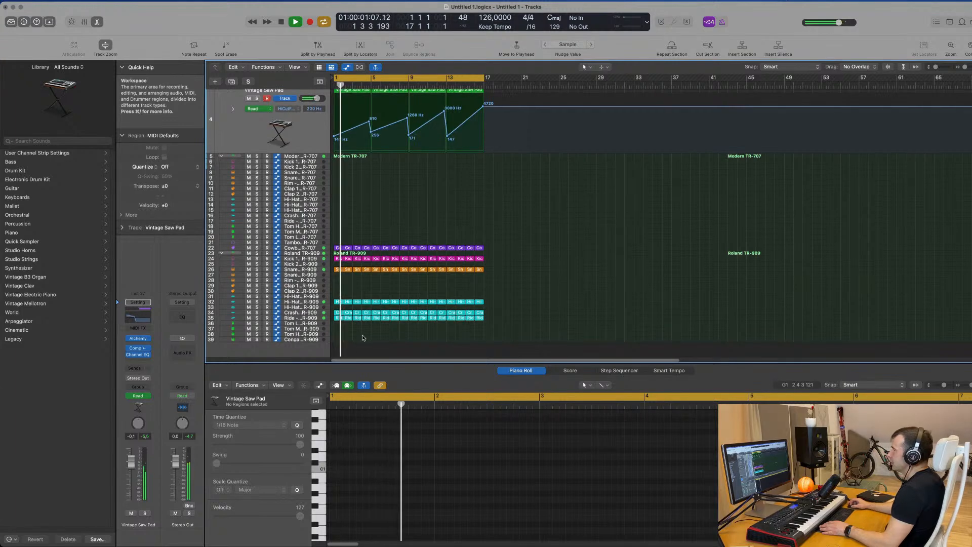
click(339, 318)
drag(339, 320, 340, 325)
key(space)
key(space)
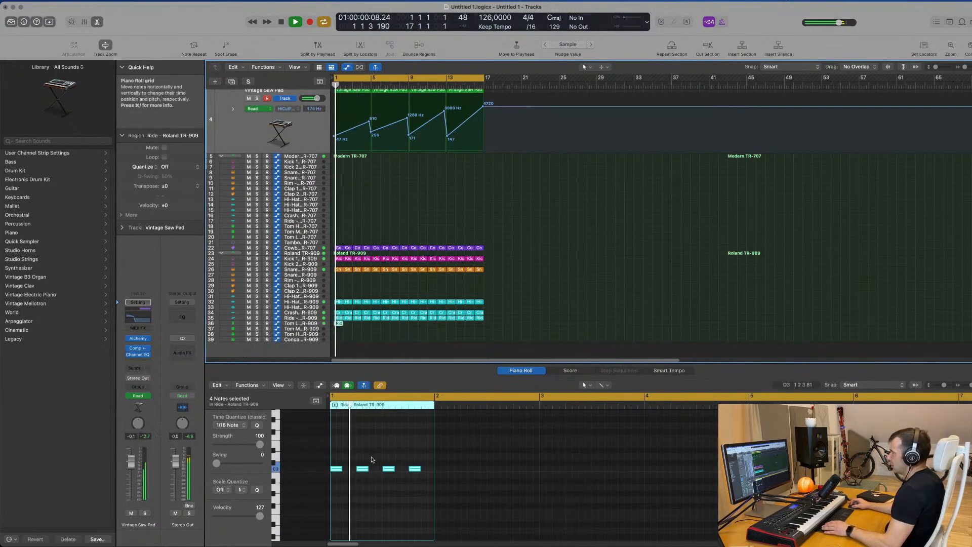
scroll(369, 460, down, 3)
key(space)
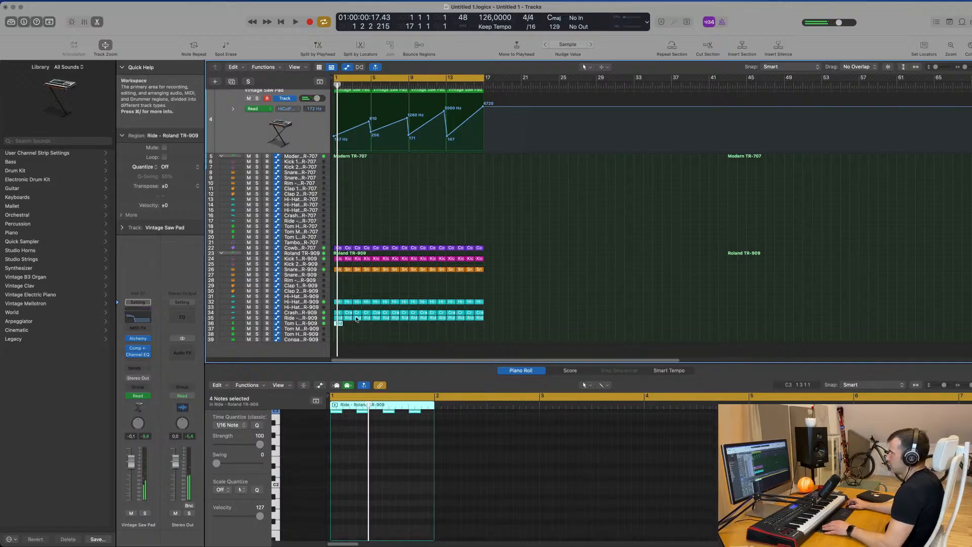
- Transpose the four notes of the copied Tom Low region down to C0, auditioning the pitch in playback
scroll(307, 325, right, 5)
scroll(312, 325, up, 5)
scroll(318, 327, left, 3)
scroll(318, 326, up, 5)
scroll(318, 326, left, 3)
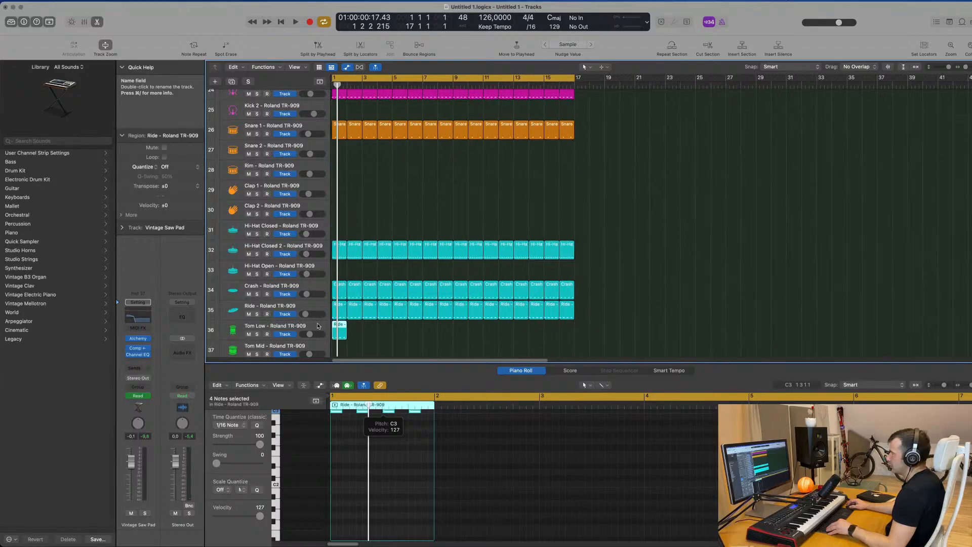
scroll(357, 246, down, 4)
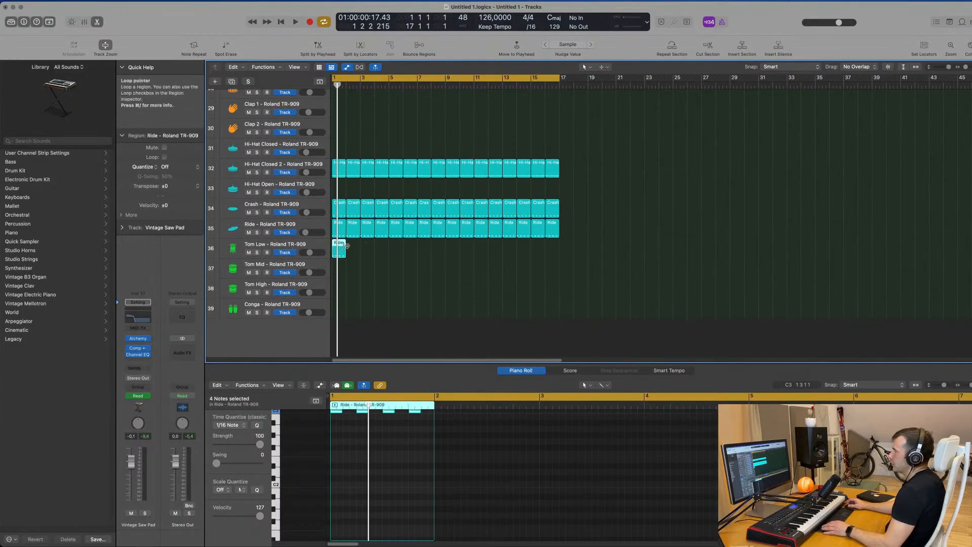
key(space)
key(space)
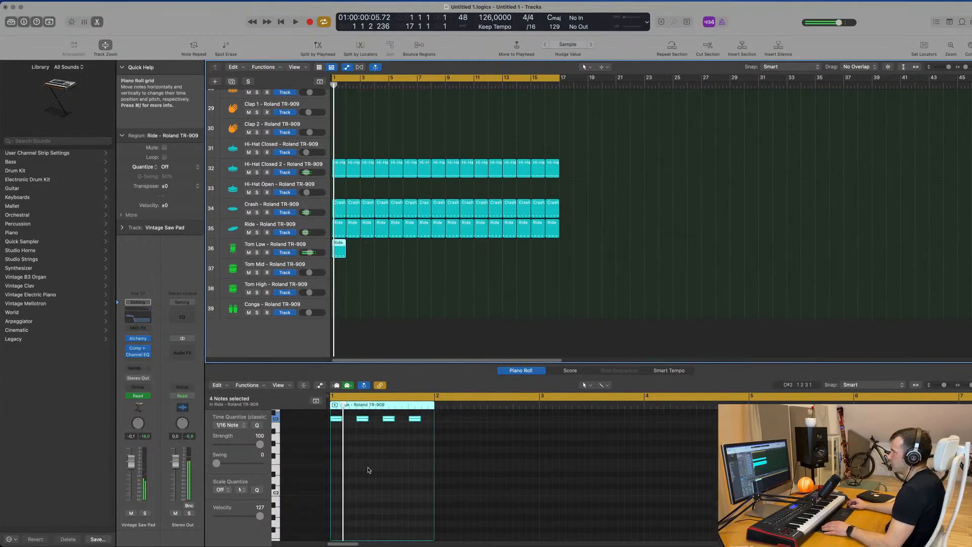
scroll(403, 425, up, 2)
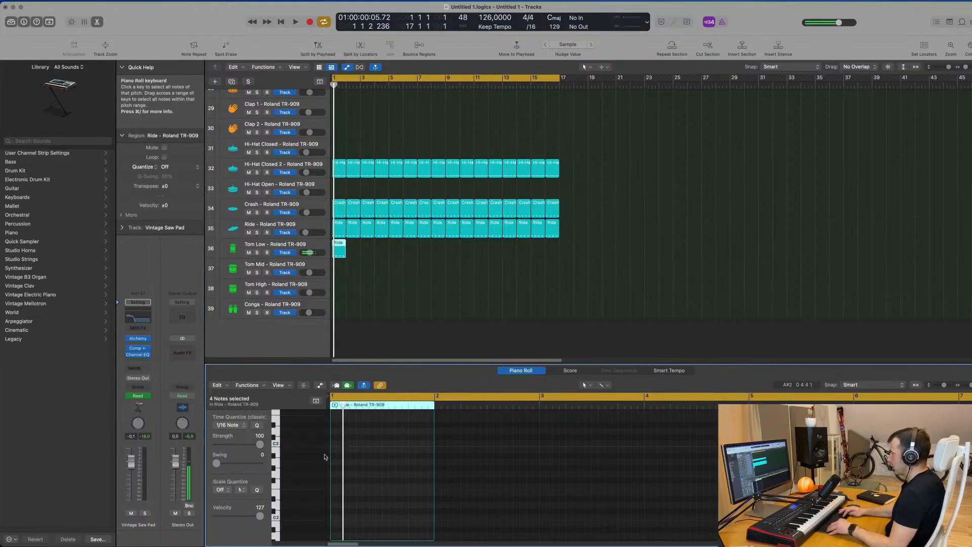
key(space)
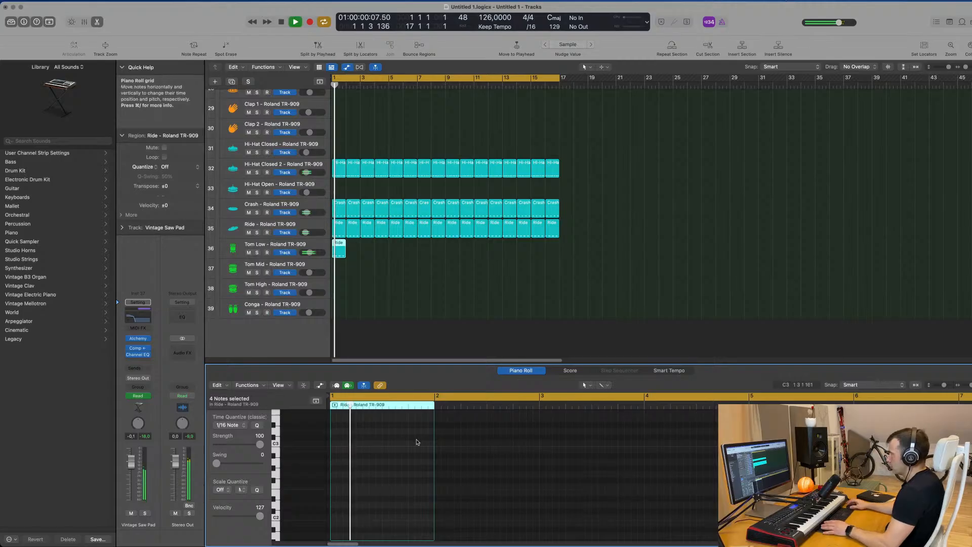
scroll(364, 445, down, 5)
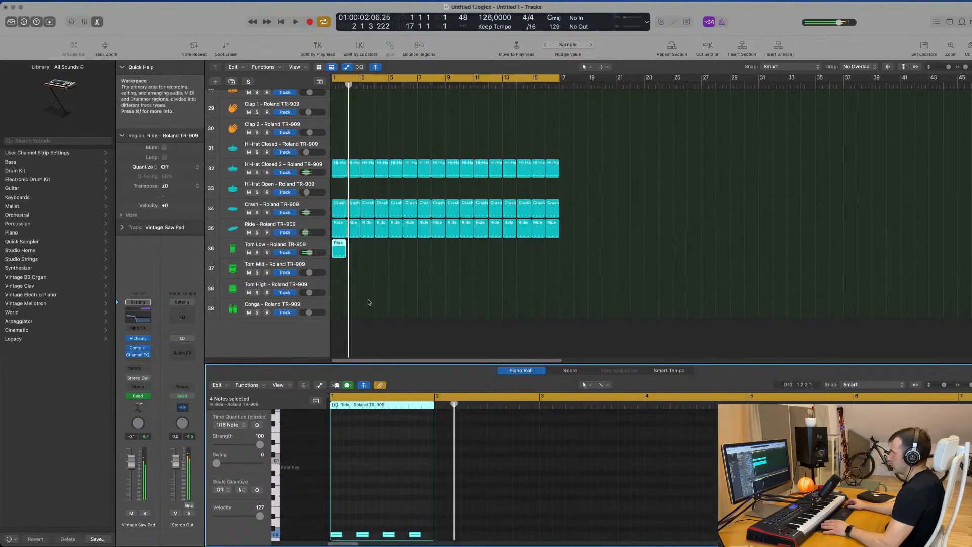
key(space)
- Shift all four Tom Low notes an eighth note later onto the off-beats and play the result
drag(335, 504, 431, 540)
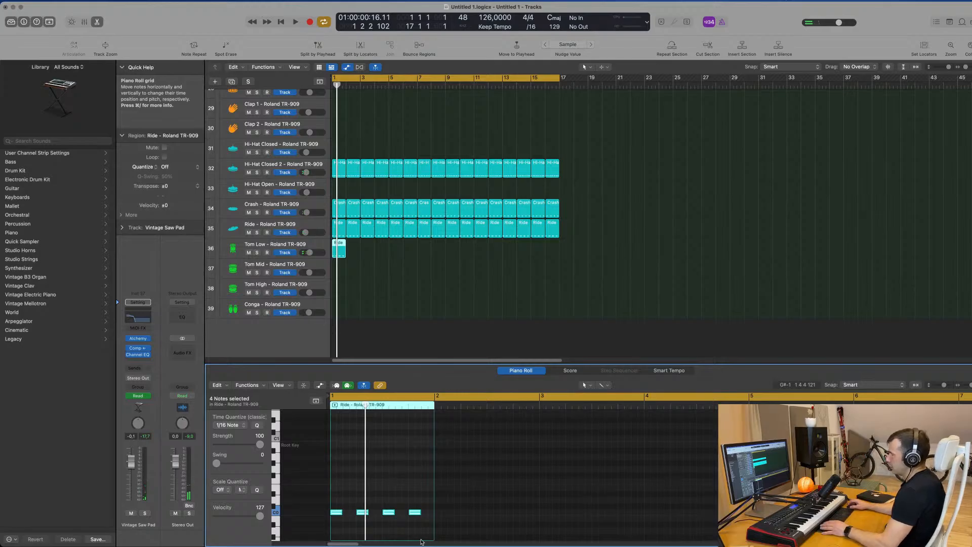
drag(344, 508, 348, 516)
key(space)
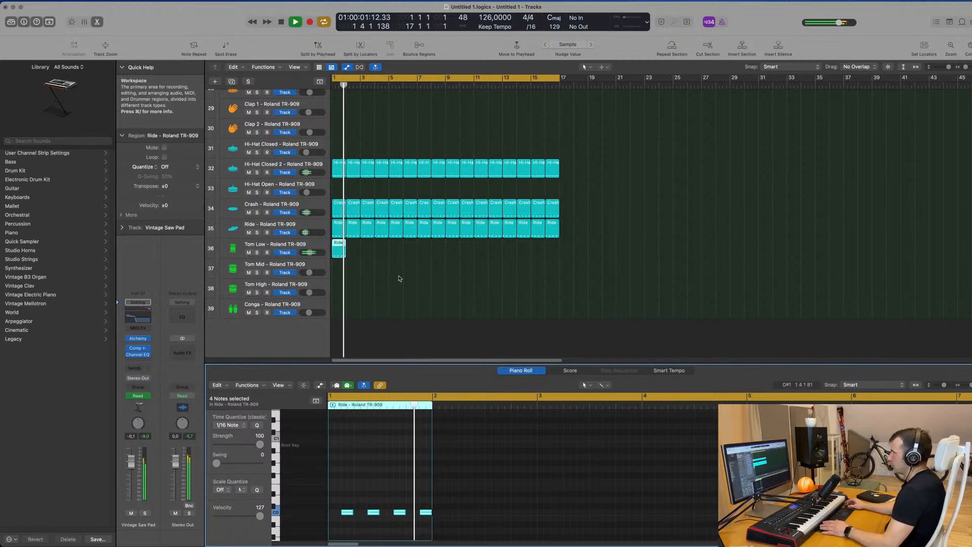
key(space)
- Move only the third Tom Low note one sixteenth later and play back the new rhythm
ctrl+alt+click(389, 501)
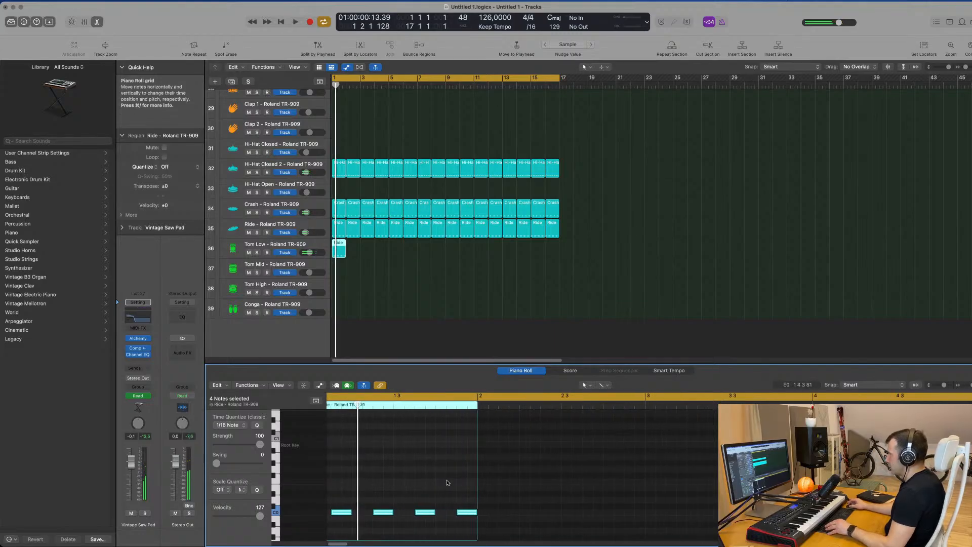
drag(426, 514, 435, 515)
key(space)
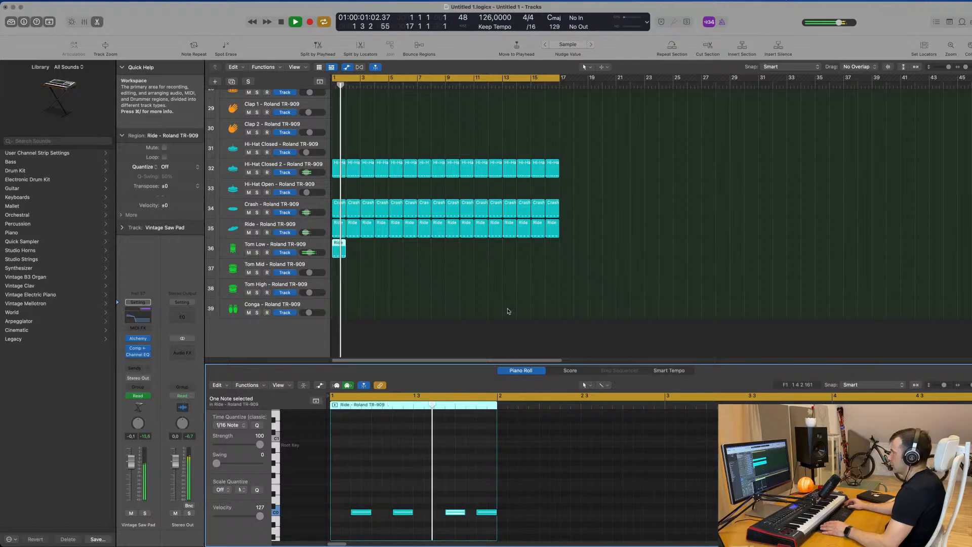
scroll(382, 253, left, 1)
key(space)
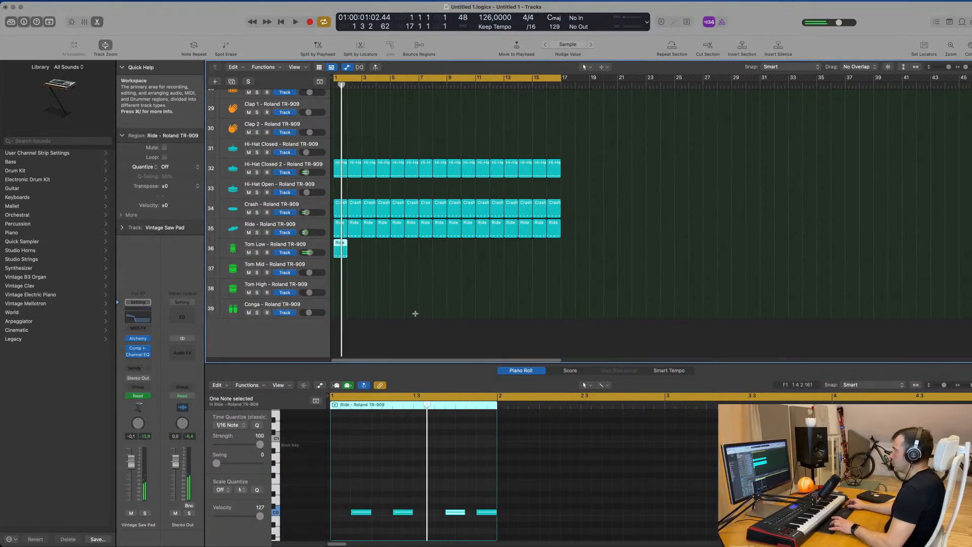
key(Up)
scroll(415, 313, up, 4)
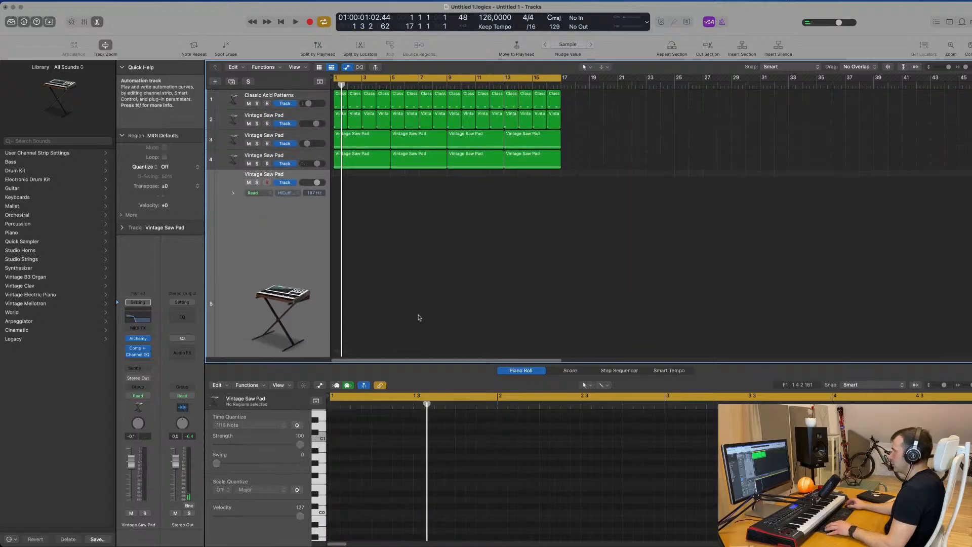
key(super+shift+z)
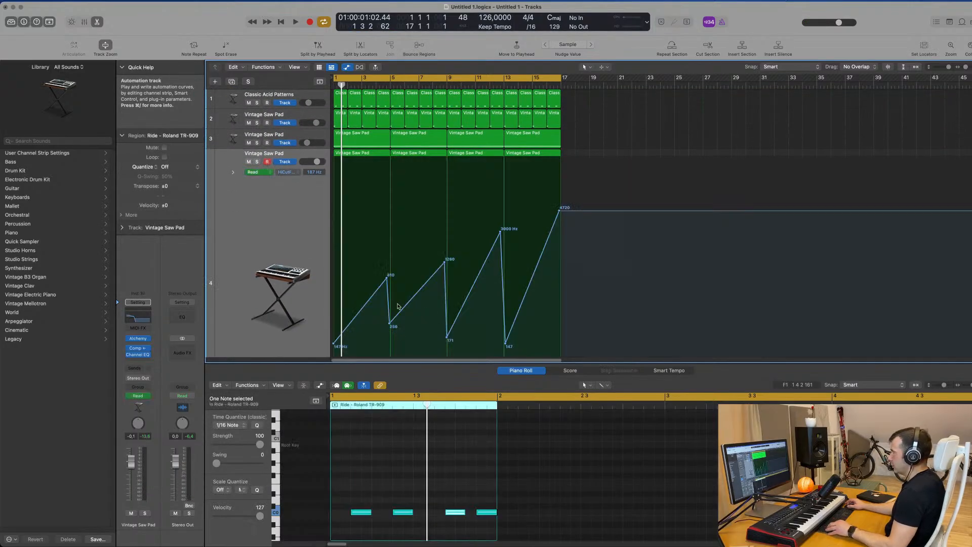
- Audition the one-bar Tom Low region, repeat it until it fills all 16 bars, and start playback
scroll(404, 304, down, 10)
scroll(410, 309, down, 15)
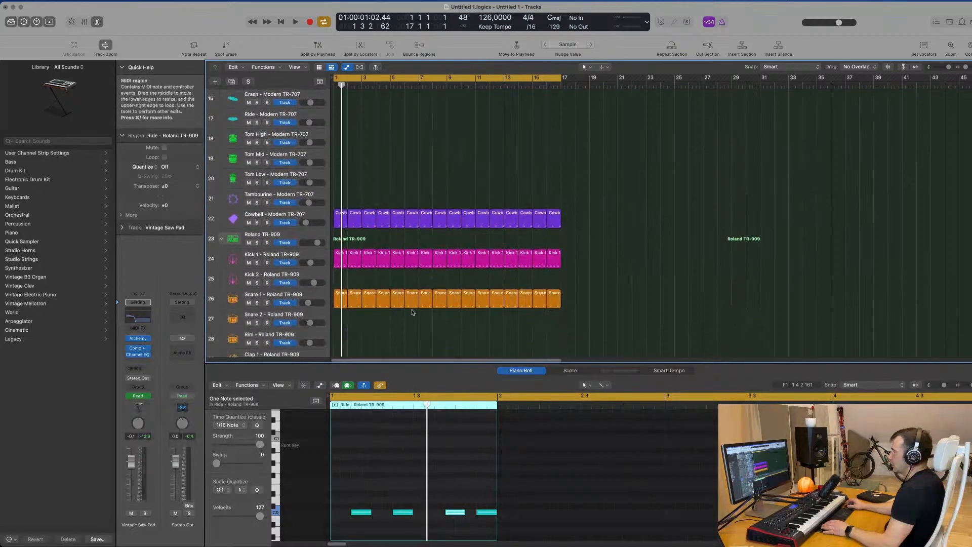
key(space)
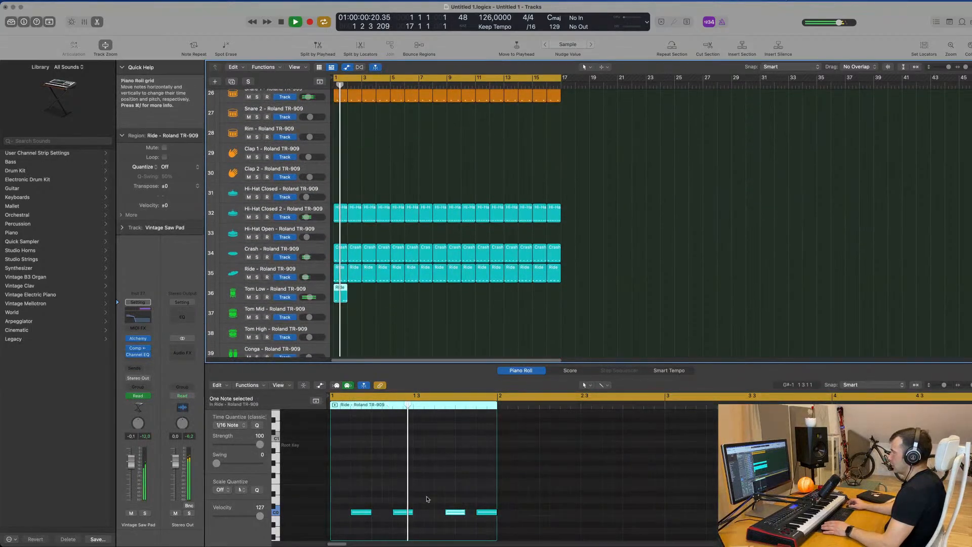
click(401, 479)
key(space)
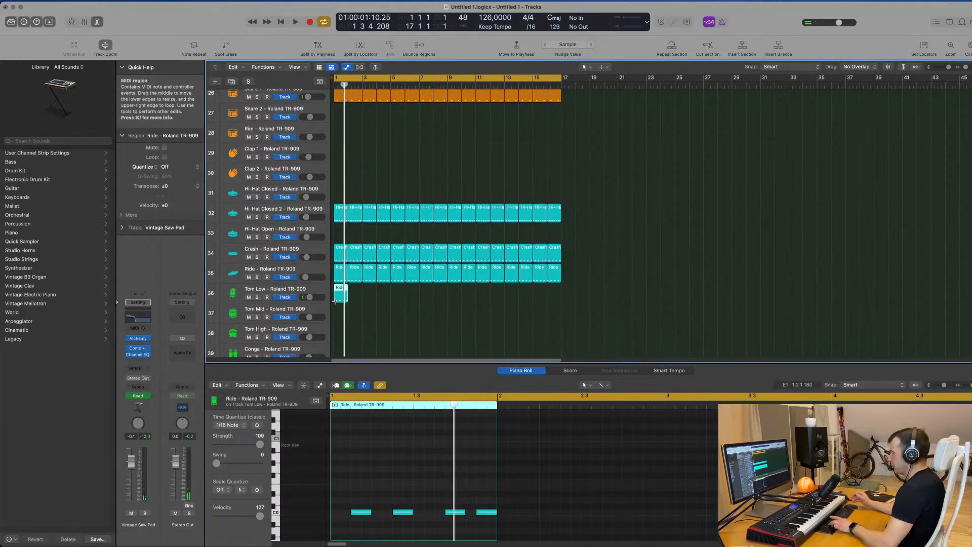
key(super+r)
key(super+r)
key(super+r)
key(super+r)
key(super+r)
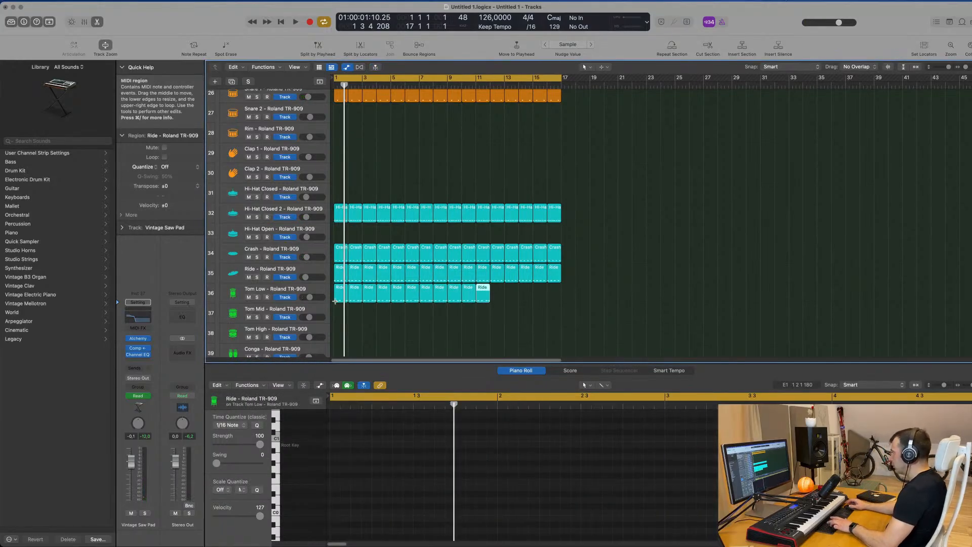
key(space)
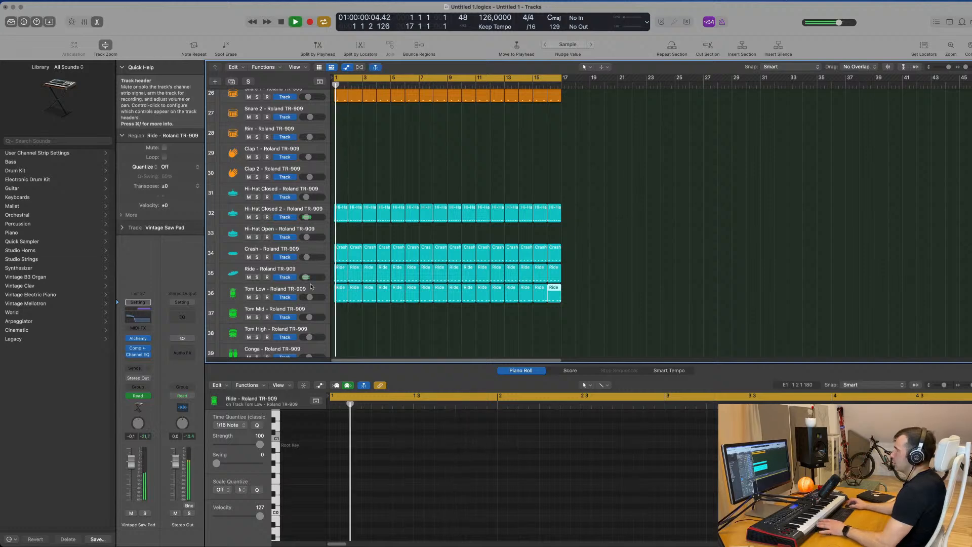
- Select the Tom Low track, lower its volume to -12.0 dB, and check it in solo
click(314, 290)
key(space)
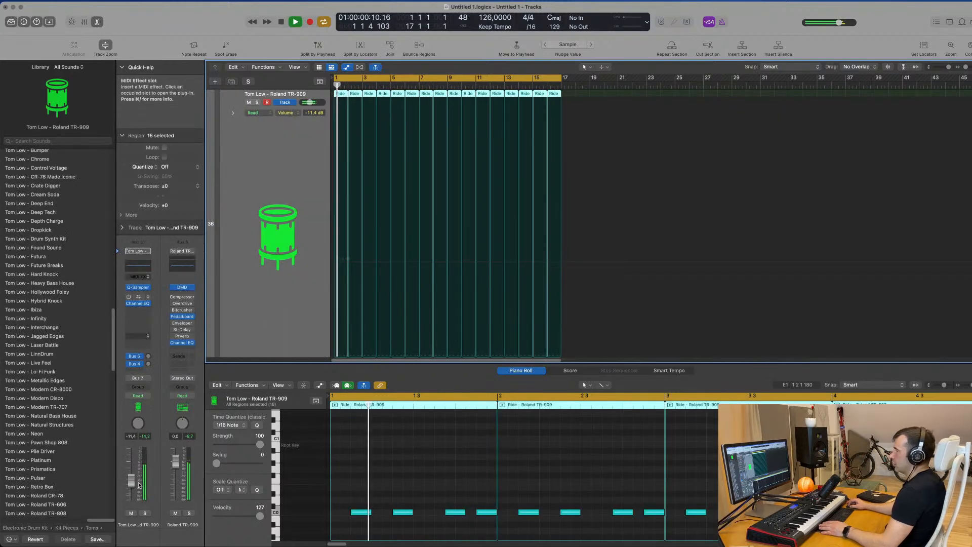
key(space)
key(space)
click(145, 513)
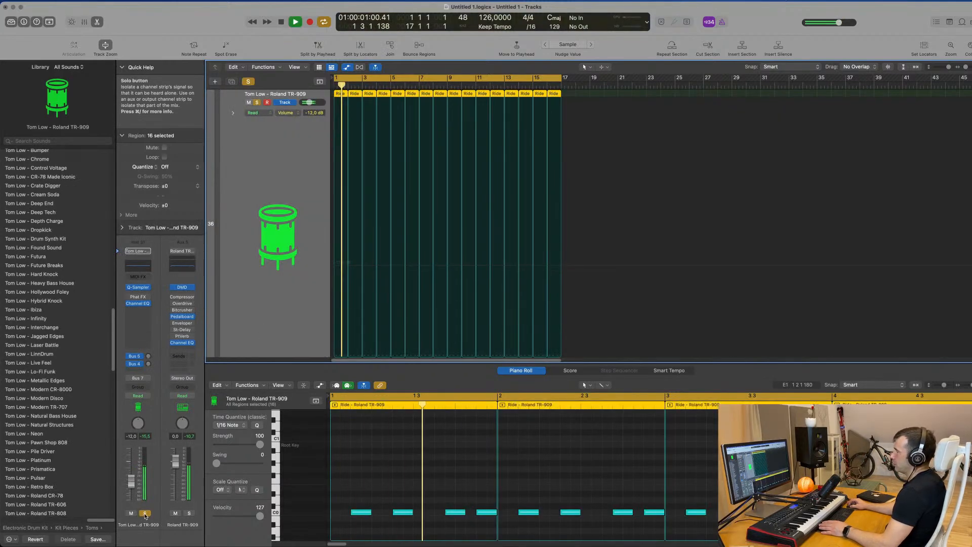
click(145, 513)
- Lower the Tom Low volume further to -17.0 dB, comparing it in solo and in the full mix
key(space)
key(space)
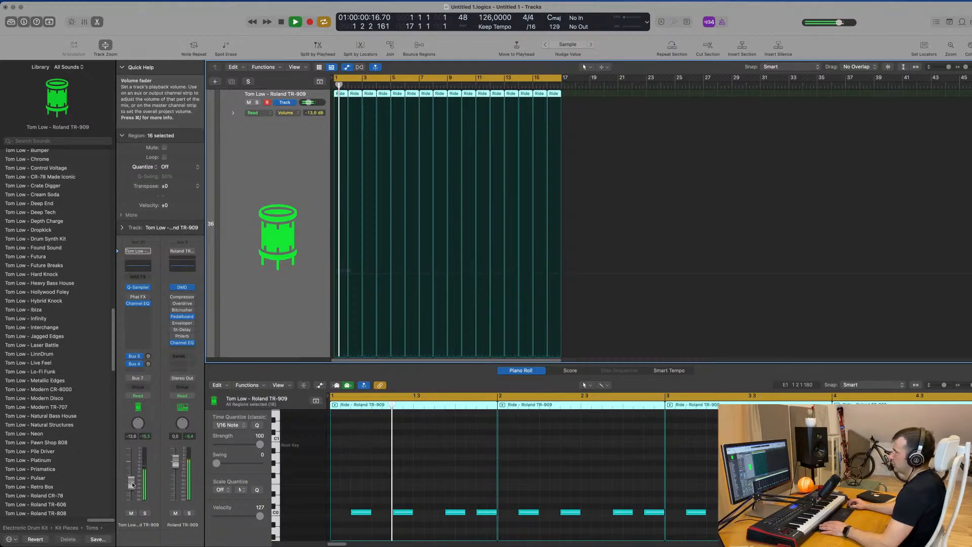
click(145, 513)
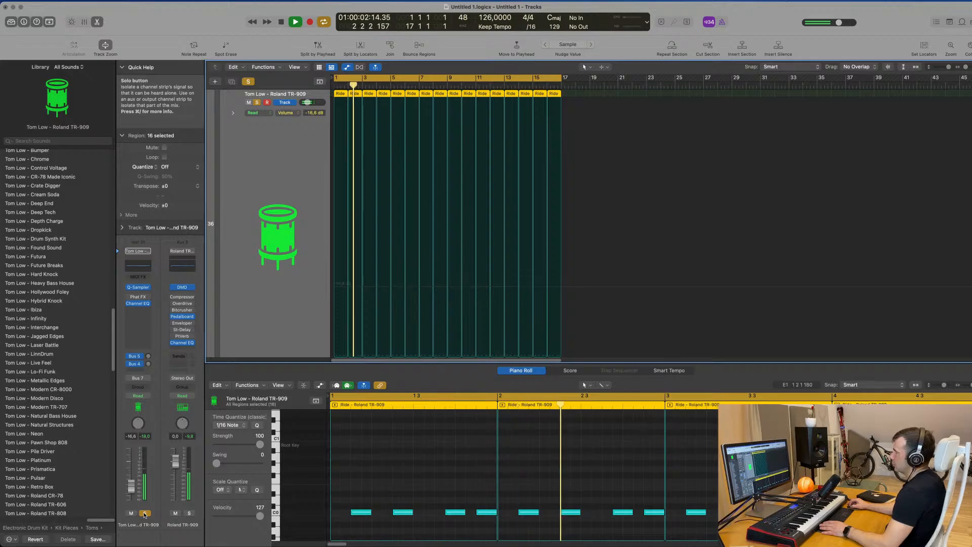
click(144, 513)
key(space)
key(space)
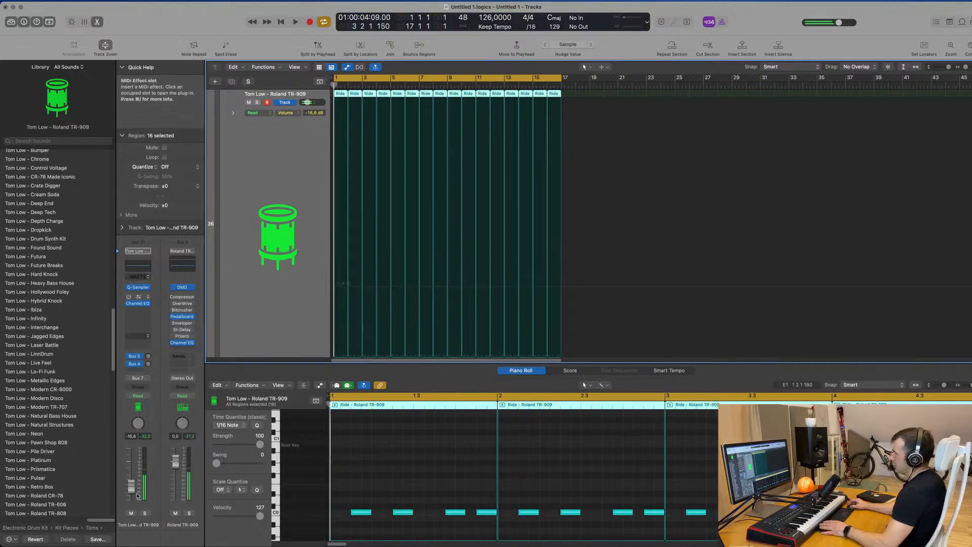
key(ctrl+z)
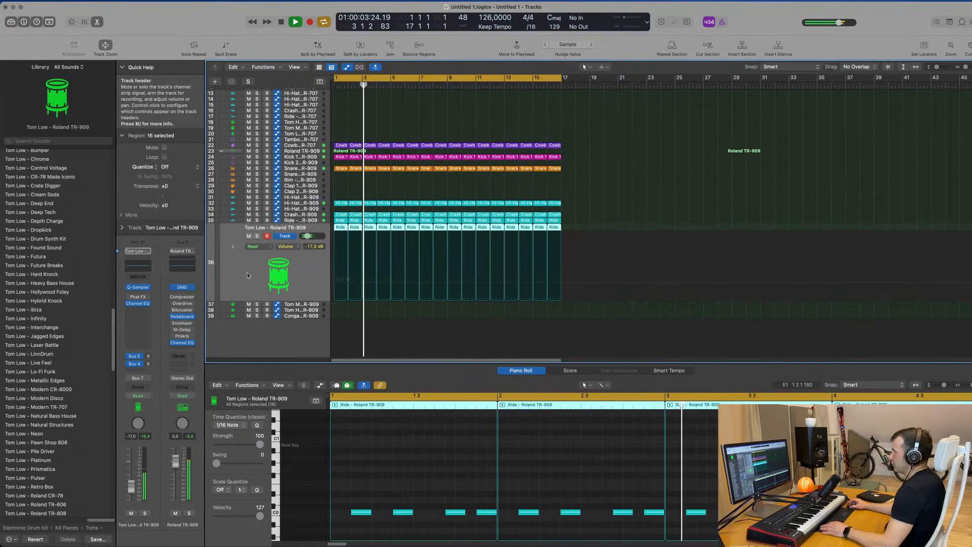
- Copy the first one-bar Tom Low region to bar 1 of the Tom Mid - Roland TR-909 track
click(450, 187)
key(space)
key(space)
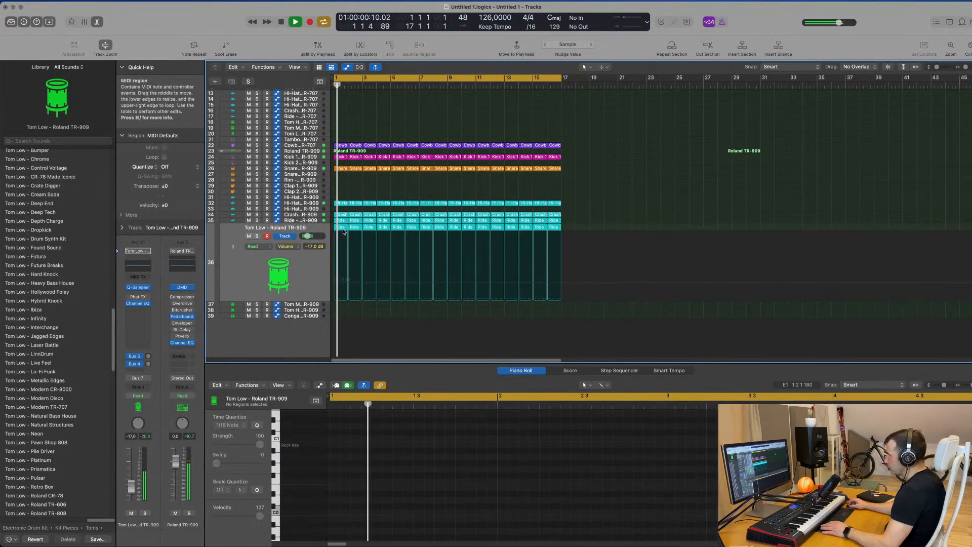
click(341, 229)
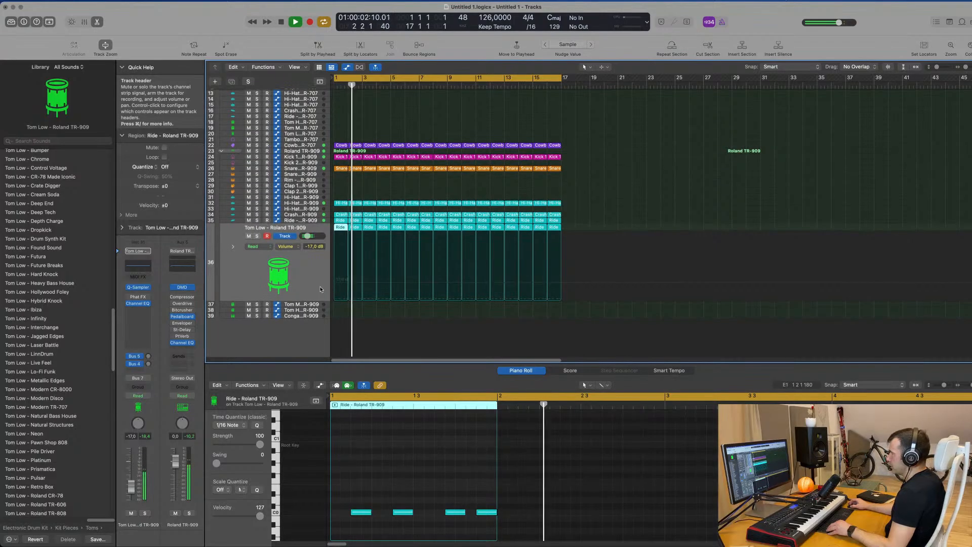
drag(340, 227, 339, 305)
- Move the second note of the copied Tom Mid region one sixteenth earlier and delete the third and fourth notes, checking playback
drag(402, 514, 392, 515)
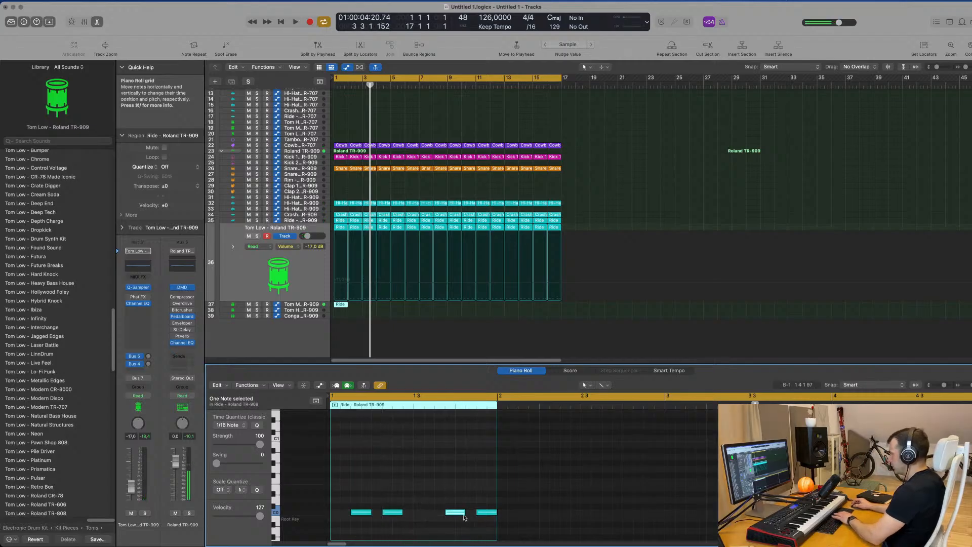
key(space)
key(space)
- Select the Tom Mid track and lower its volume to -16.6 dB while playing back the groove
click(299, 305)
key(space)
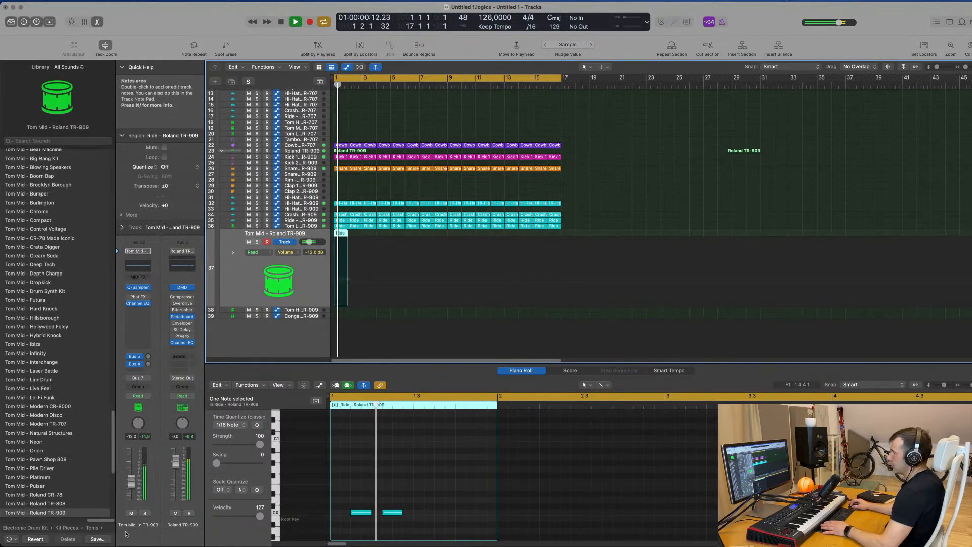
key(space)
key(space)
drag(129, 481, 130, 489)
key(space)
key(space)
key(space)
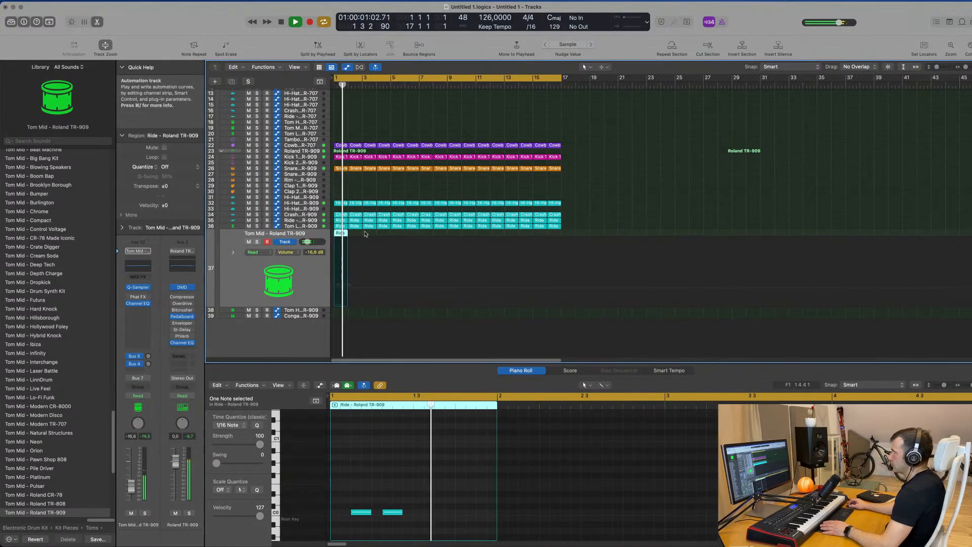
- Repeat the one-bar Tom Mid region until it fills all 16 bars
drag(363, 235, 328, 233)
key(super+r)
key(super+r)
key(super+r)
key(super+r)
key(super+r)
key(super+r)
key(super+r)
key(super+r)
key(super+r)
key(super+r)
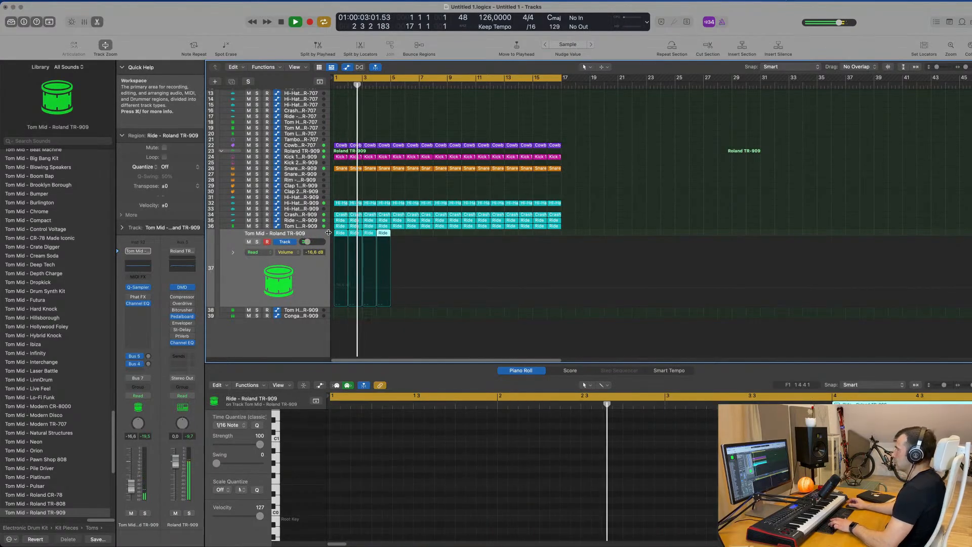
key(super+r)
key(super+r)
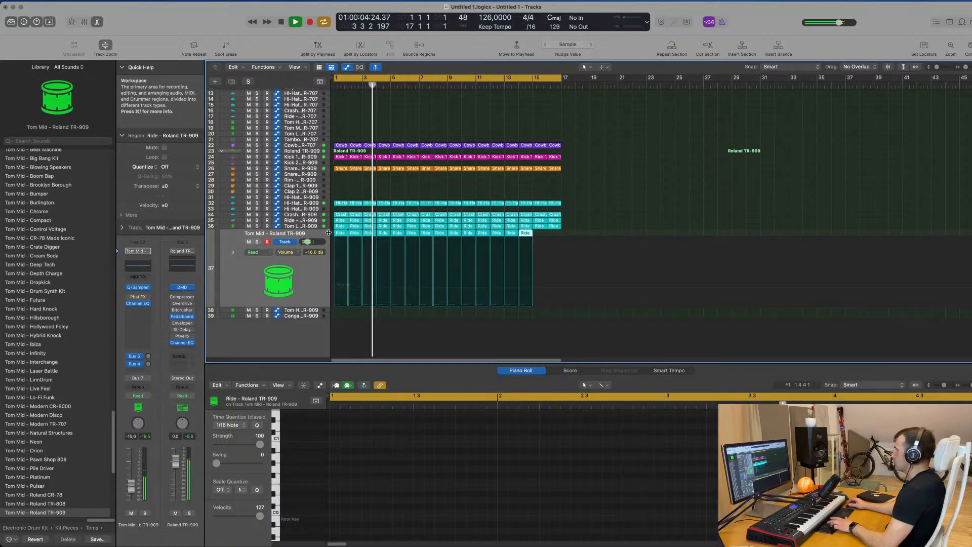
key(super+r)
- Set the Tom Mid track's Bus 4 delay send to -4.6 dB and its volume to -17.0 dB
click(298, 151)
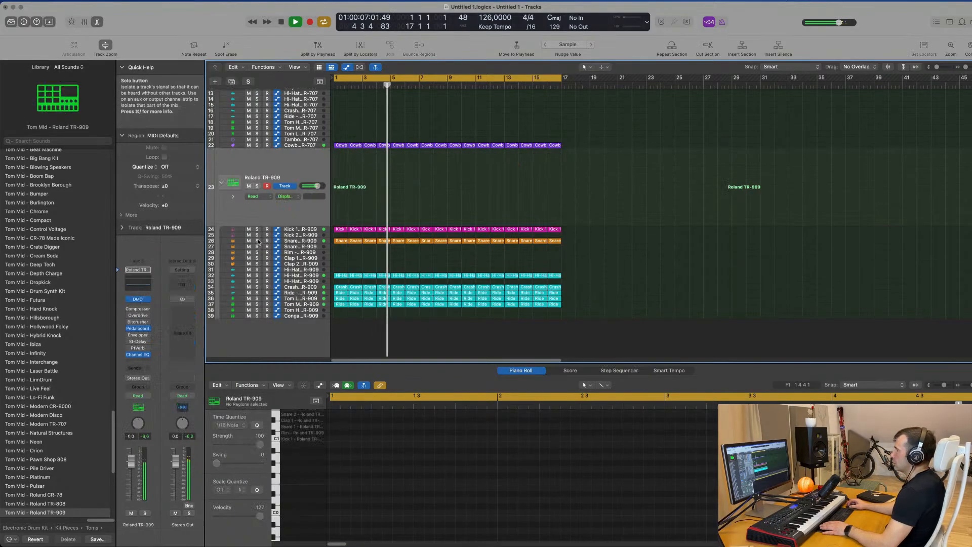
click(268, 305)
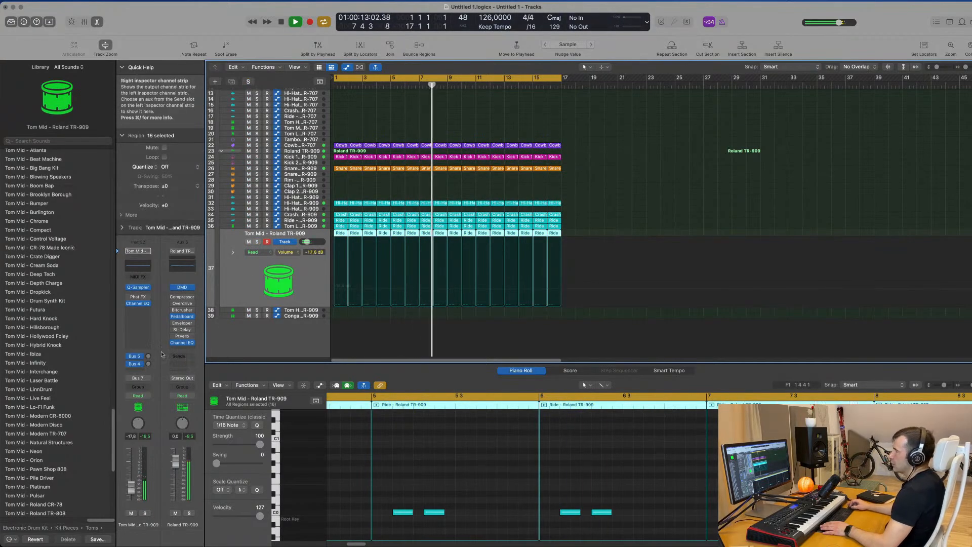
click(148, 365)
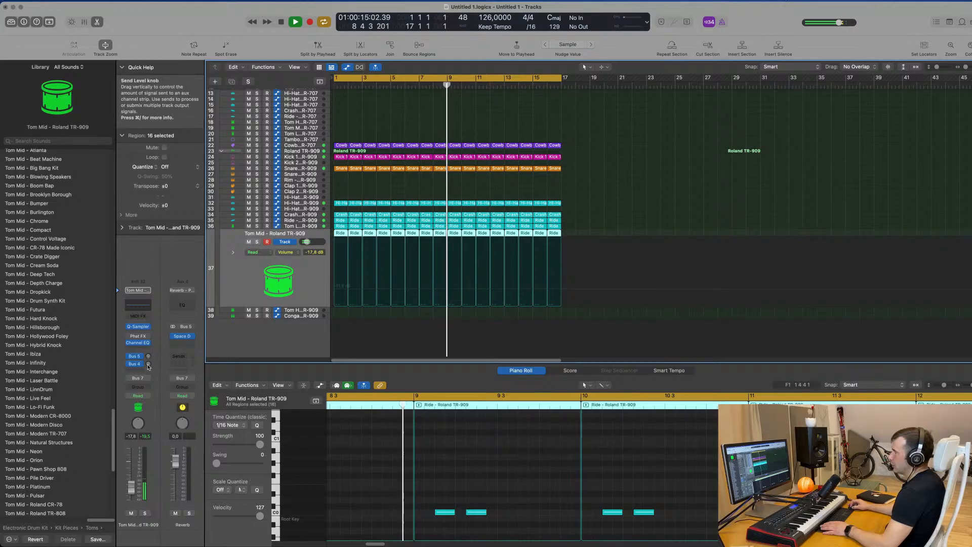
drag(148, 364, 150, 367)
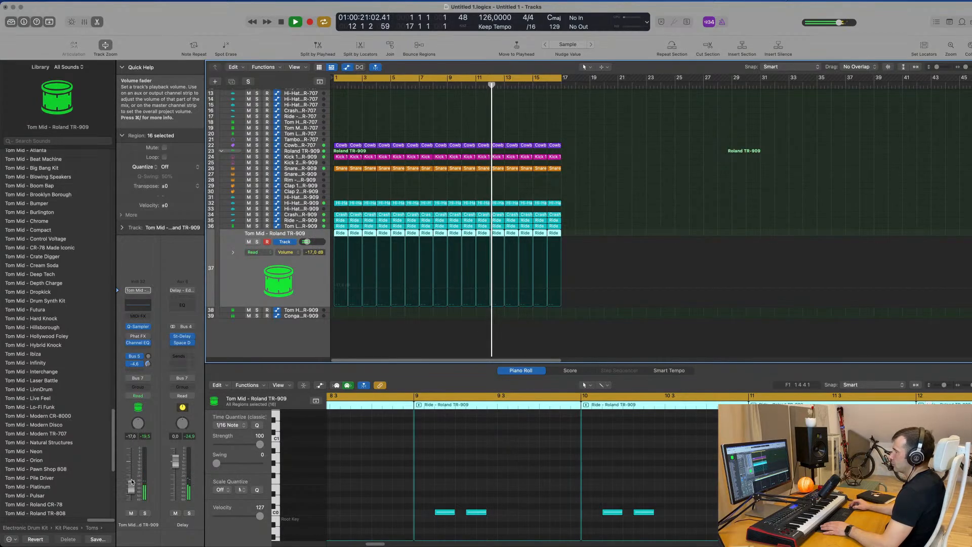
- Copy the first Kick 1 region of the Roland TR-909 to bar 1 of the Kick 1 - Modern TR-707 track
scroll(450, 179, up, 5)
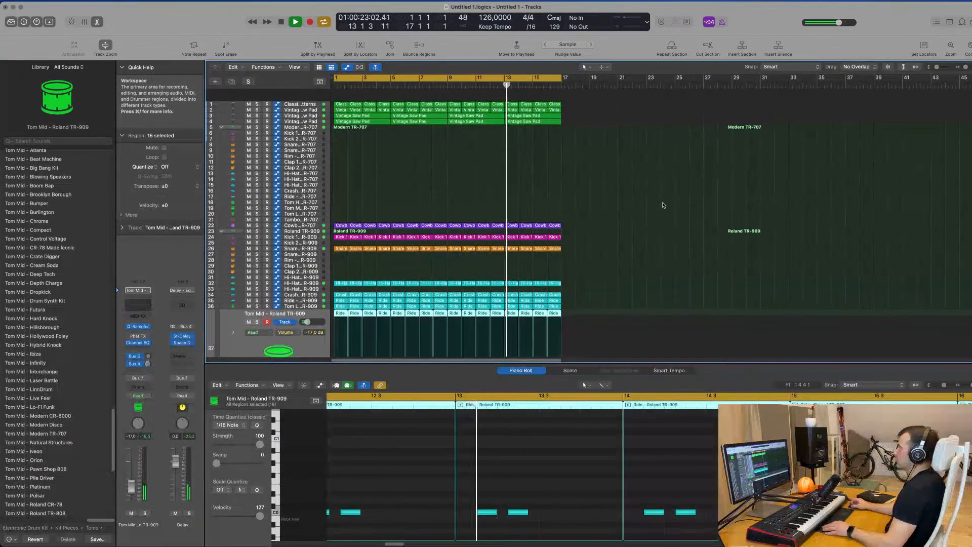
click(449, 179)
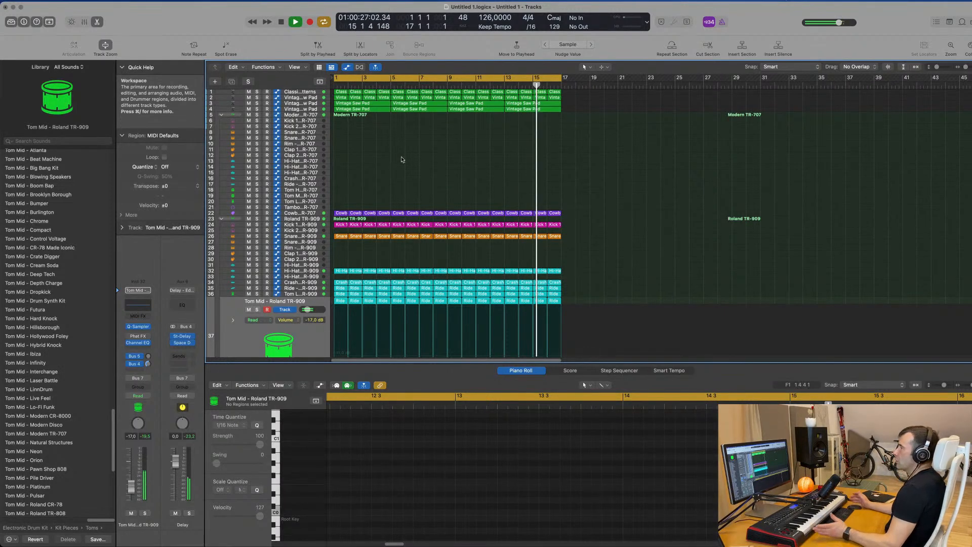
click(336, 224)
drag(335, 224, 340, 122)
key(space)
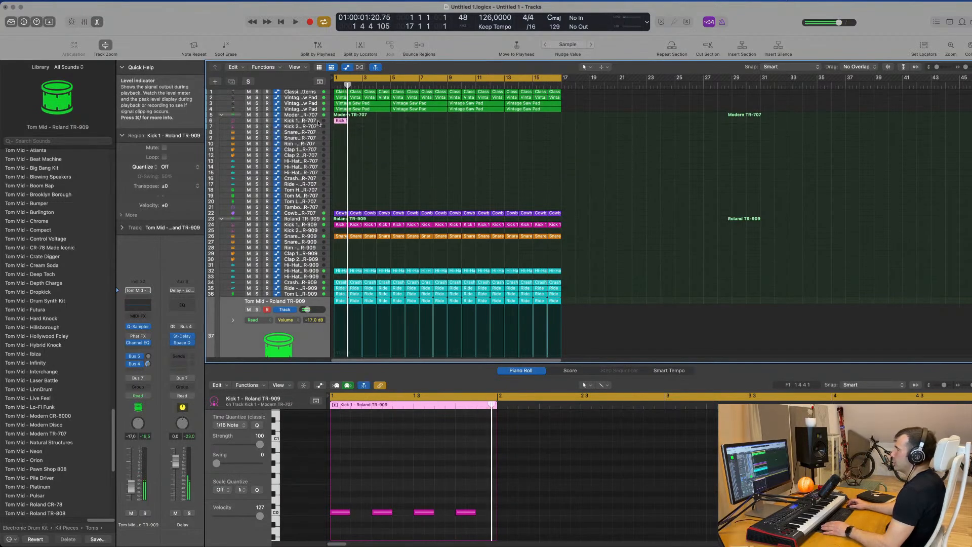
- Transpose the four copied TR-707 kick notes up one octave to C1, auditioning the kick in solo and in the mix
click(319, 121)
key(space)
key(space)
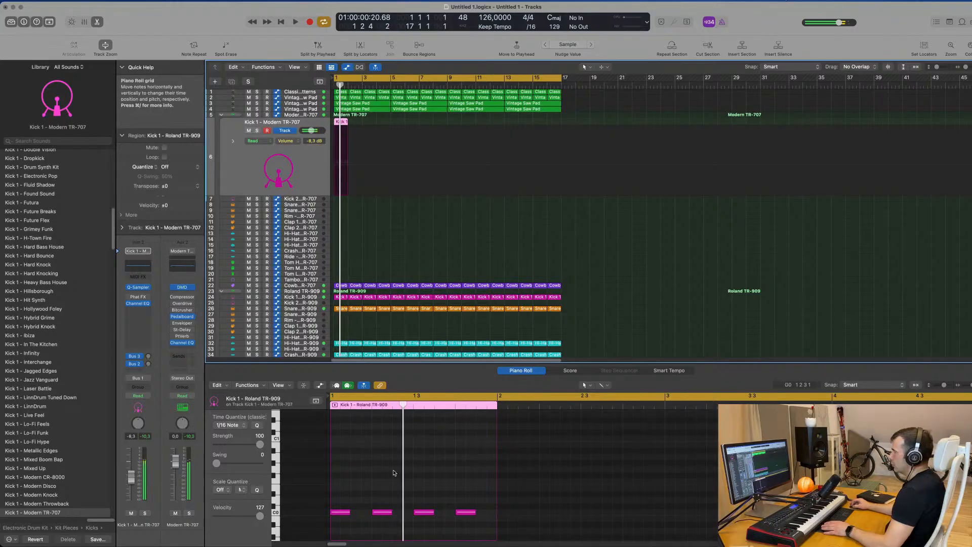
key(space)
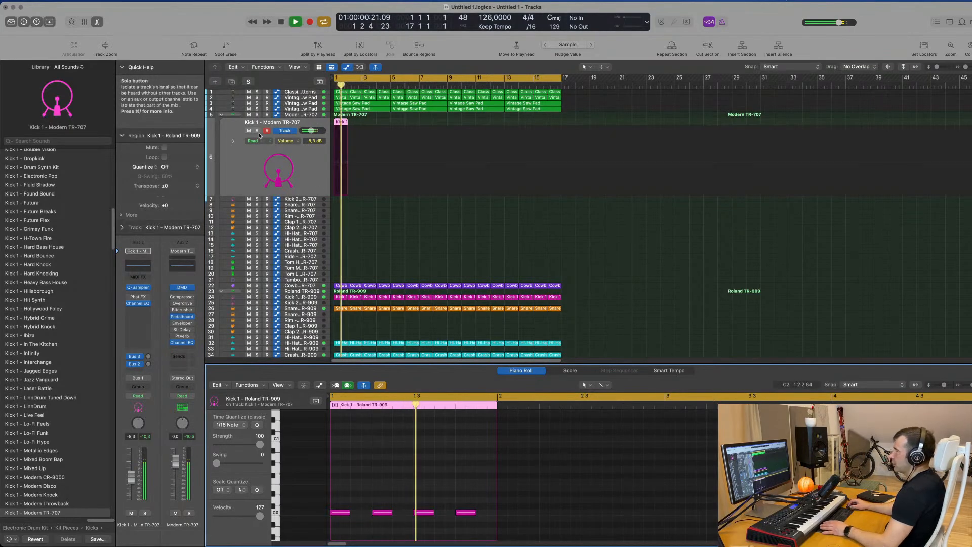
click(257, 131)
key(space)
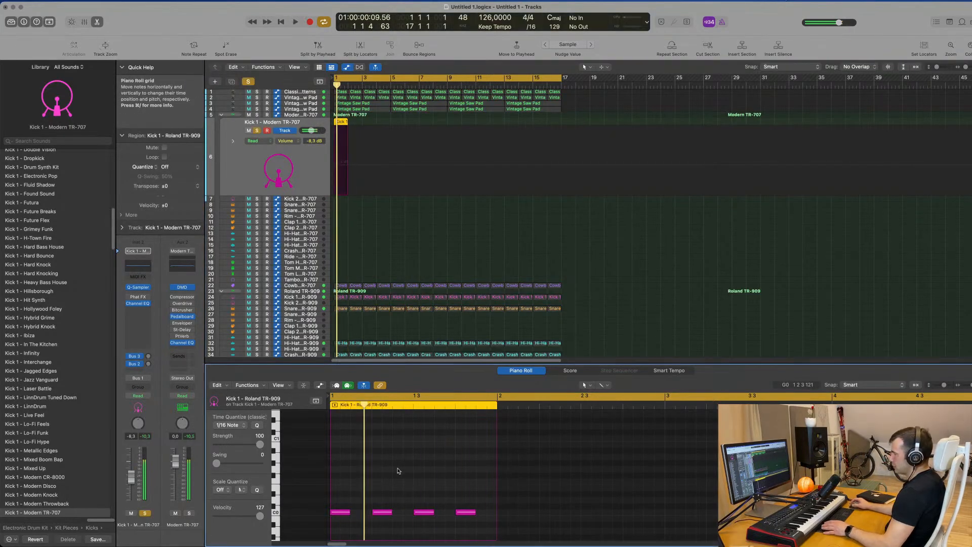
key(space)
click(257, 131)
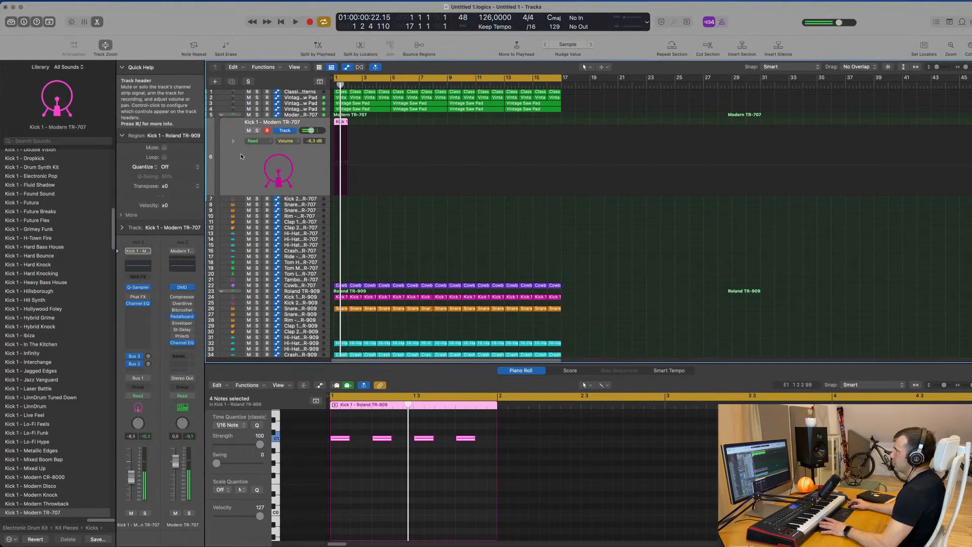
- Lower the Kick 1 - Modern TR-707 volume to -11.6 dB during playback
key(space)
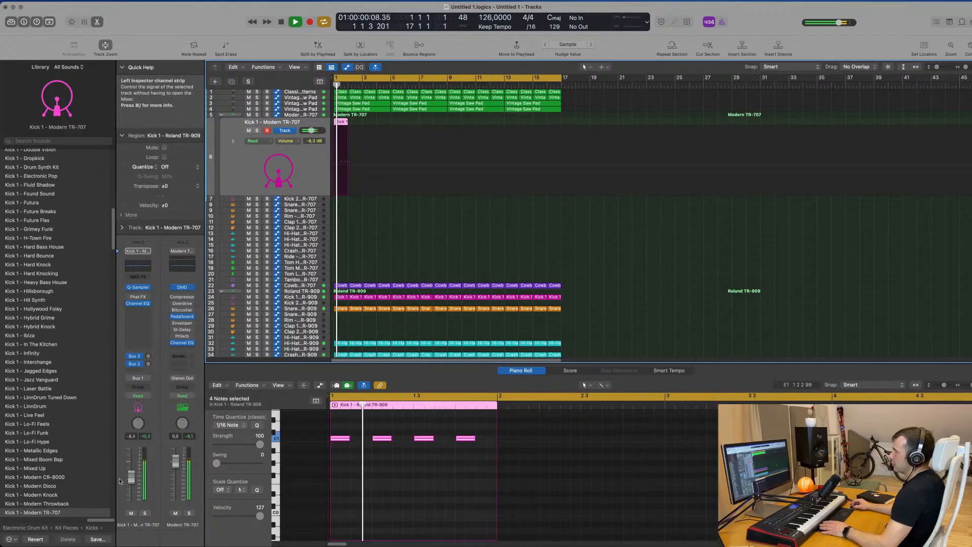
drag(132, 476, 132, 478)
key(space)
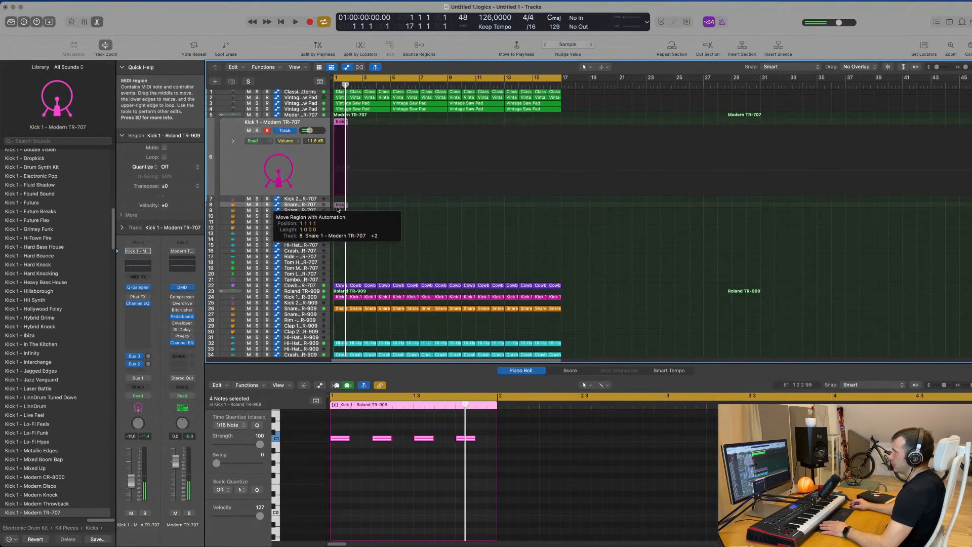
- Move the one-bar kick region to the Kick 2 - Modern TR-707 track and select that track during playback
drag(337, 203, 339, 200)
key(space)
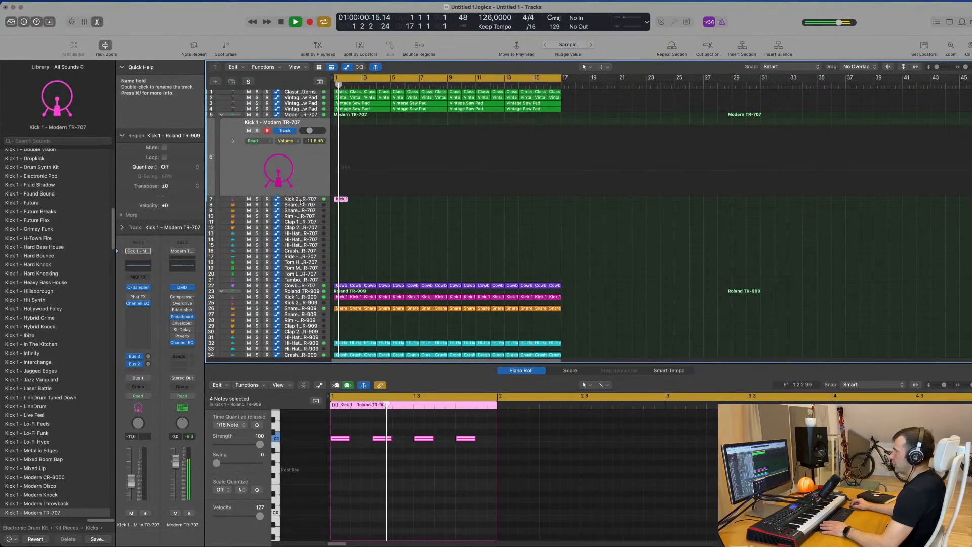
key(Down)
- Audition the Kick 2 - Modern TR-707 track in solo and lower its volume to -7.8 dB in the full mix
click(145, 515)
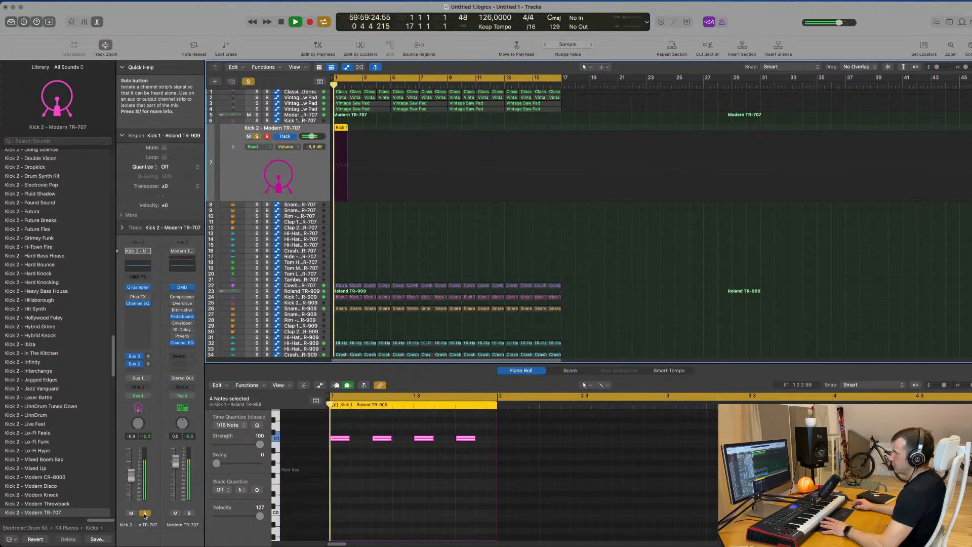
click(144, 514)
drag(131, 474, 131, 477)
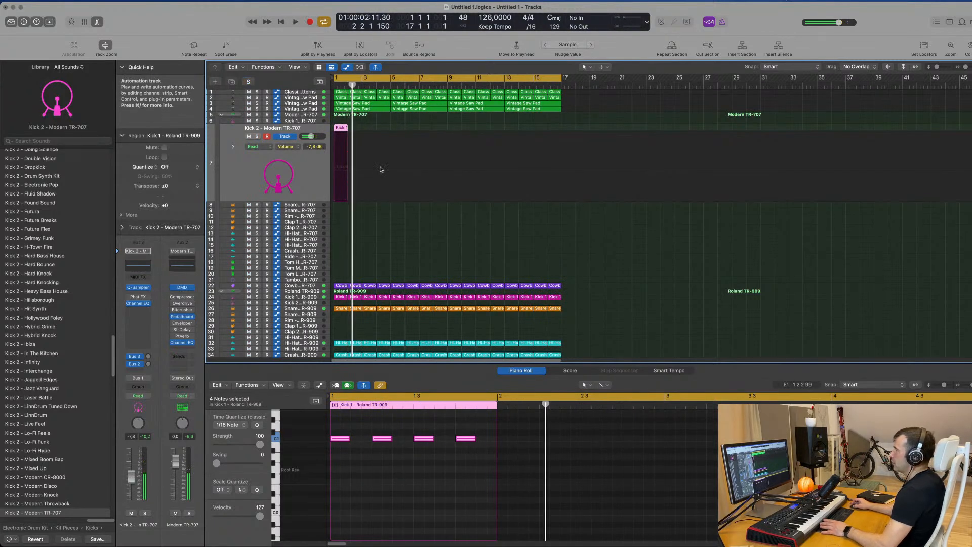
- Repeat the one-bar Kick 2 - Modern TR-707 region until it fills all 16 bars, and select all regions on the track
key(super+r)
key(super+r)
key(super+r)
key(super+r)
key(super+r)
key(super+r)
key(super+r)
key(super+r)
key(super+r)
key(super+r)
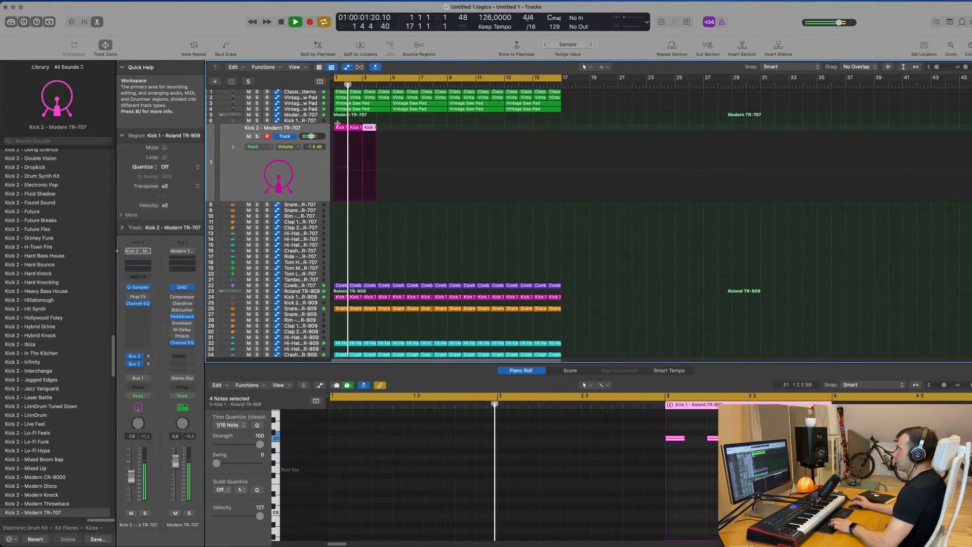
key(super+r)
key(super+r)
key(super+r)
key(super+r)
key(super+r)
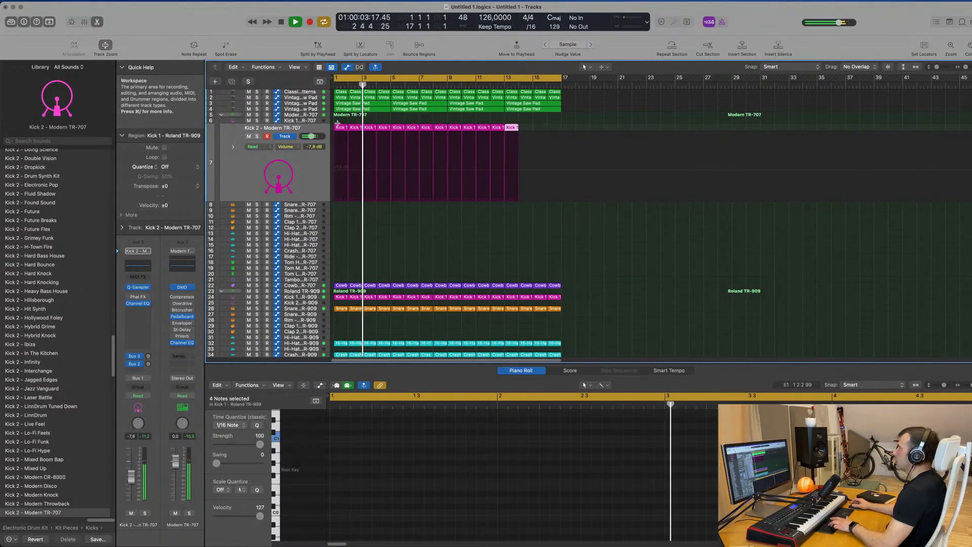
click(290, 176)
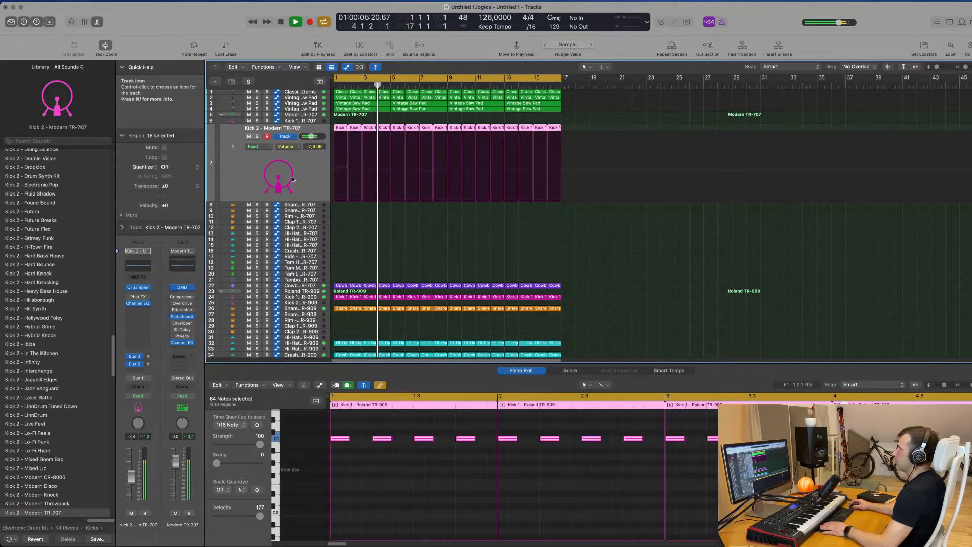
scroll(373, 122, up, 5)
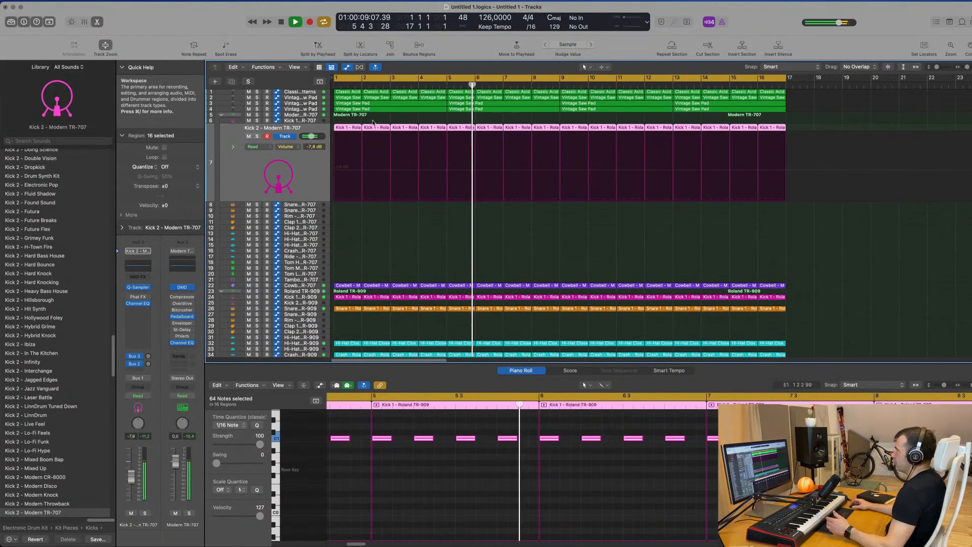
click(771, 1)
click(743, 29)
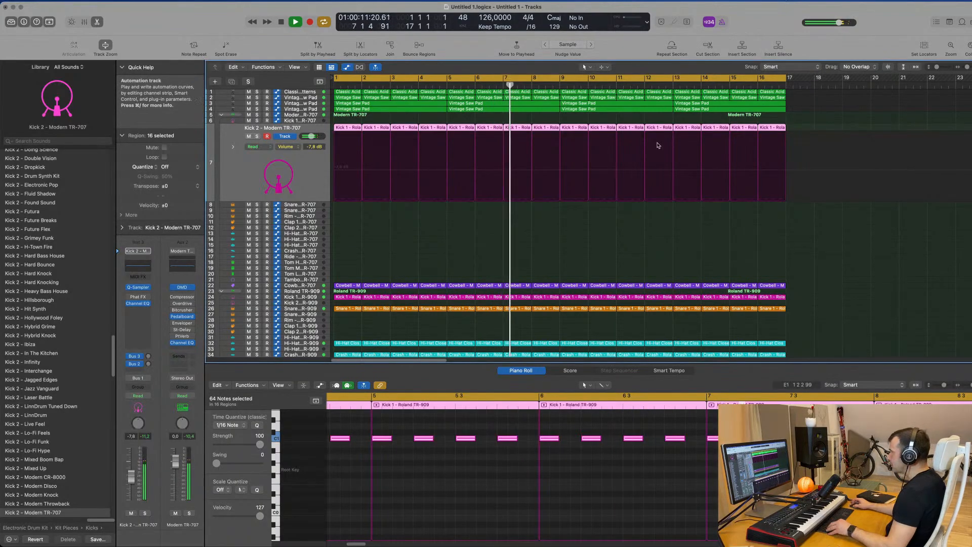
scroll(658, 146, up, 5)
scroll(649, 149, down, 5)
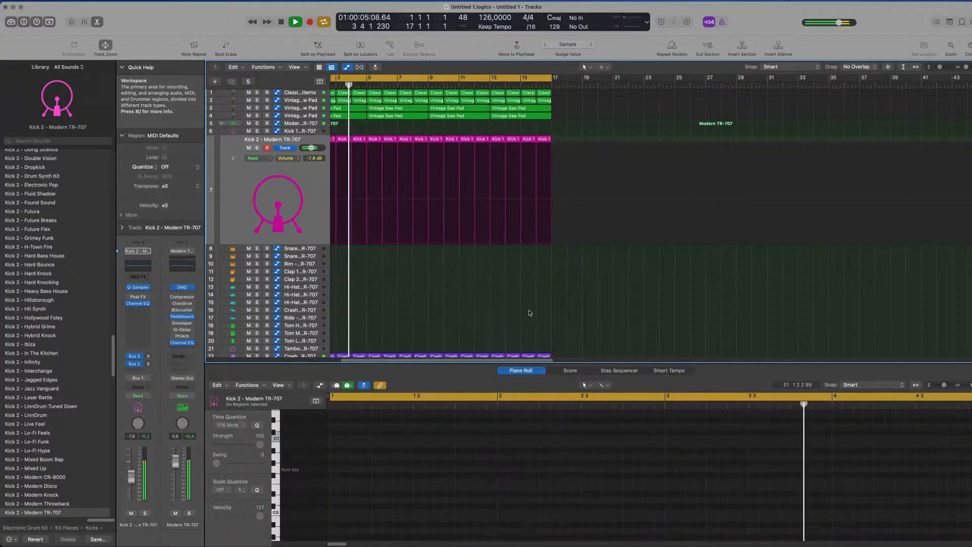
key(super+Left)
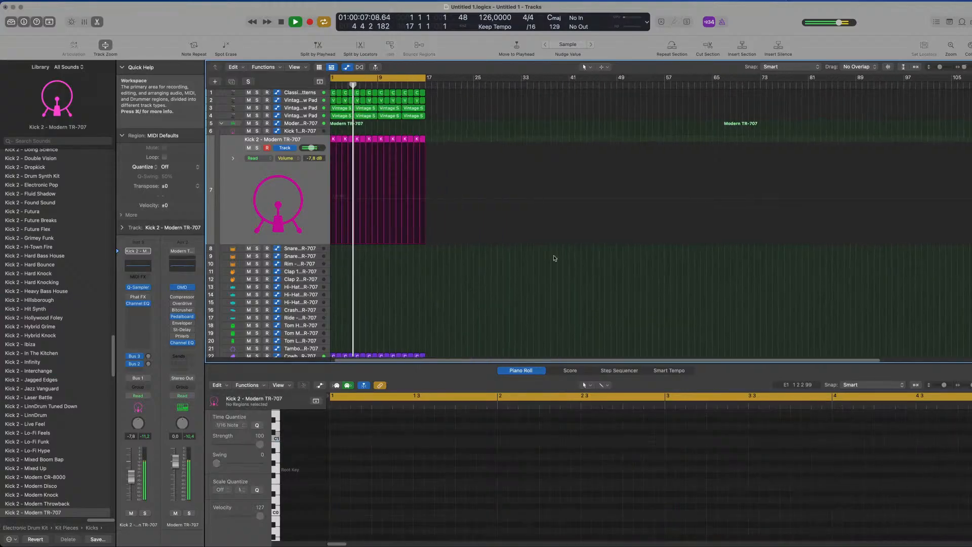